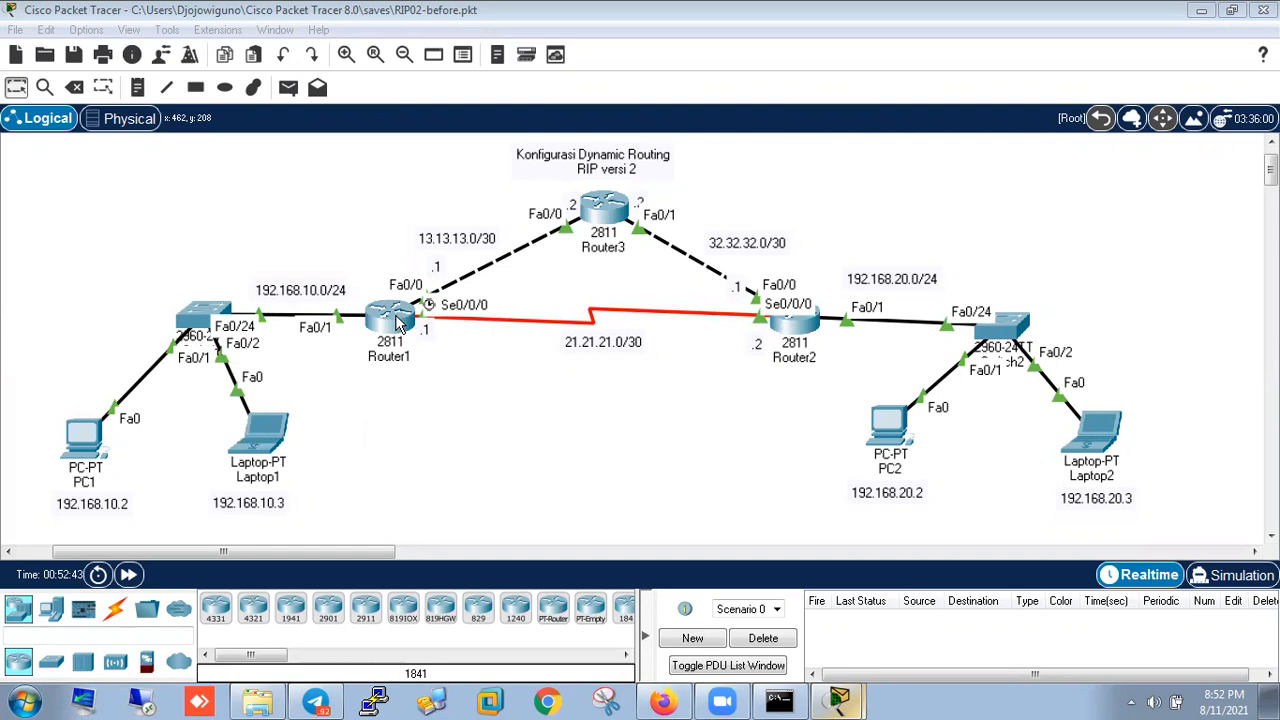
- Open Router1's command line in a maximized window and enter privileged EXEC mode
{"action": "left_click", "coordinate": [398, 322]}
{"action": "left_click", "coordinate": [918, 30]}
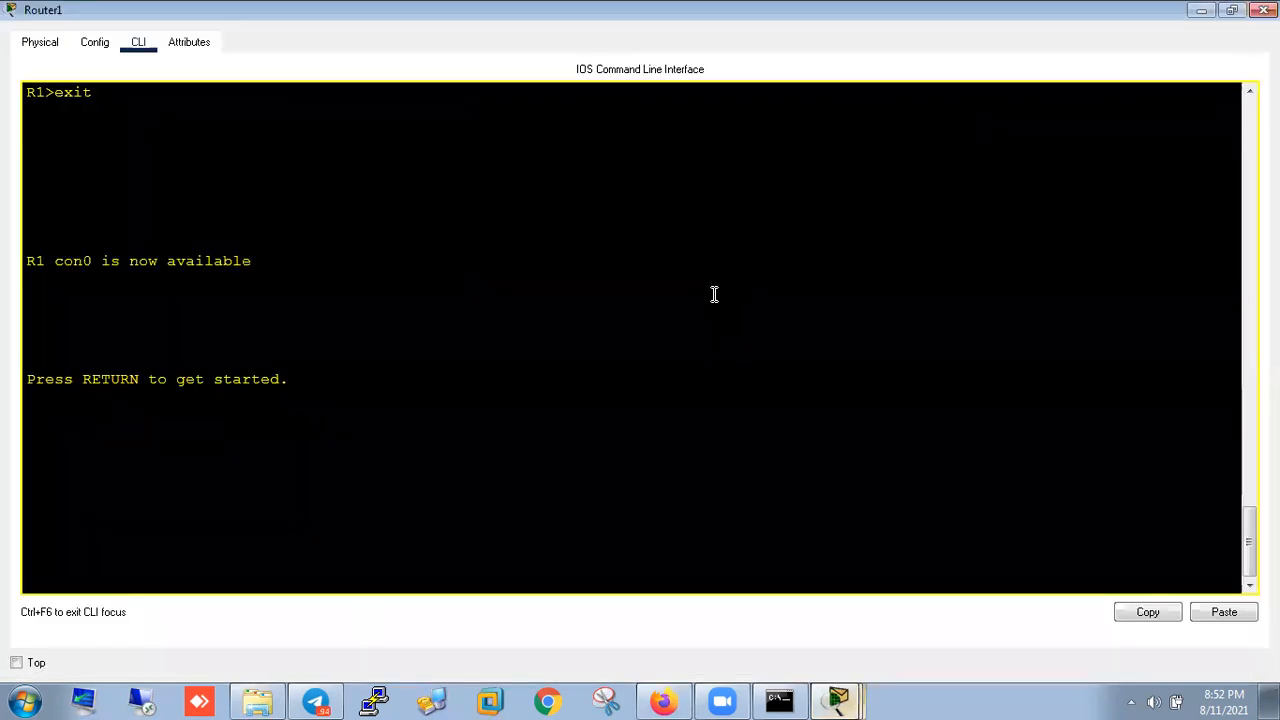
{"action": "key", "text": "Return"}
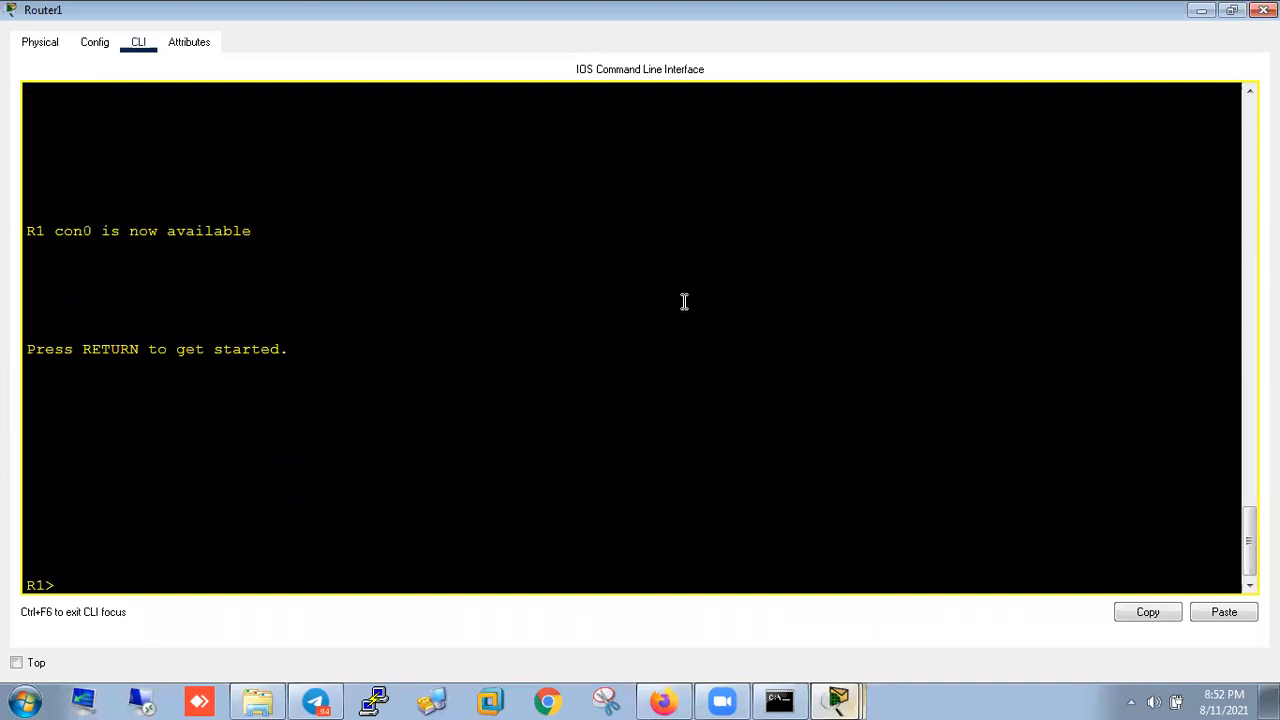
{"action": "type", "text": "en"}
{"action": "key", "text": "Return"}
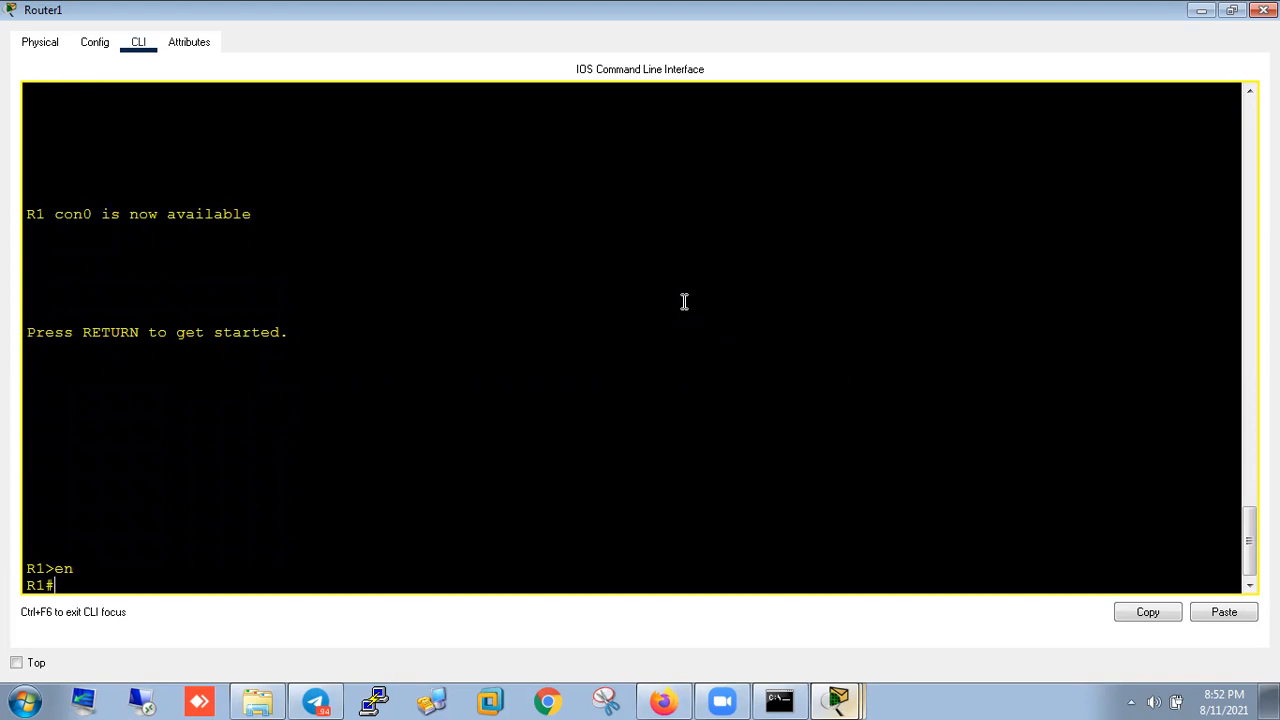
- Display R1's interface addresses and status with show ip interface brief
{"action": "type", "text": "show ip inter"}
{"action": "key", "text": "Tab"}
{"action": "type", "text": "bri"}
{"action": "key", "text": "Tab"}
{"action": "key", "text": "Return"}
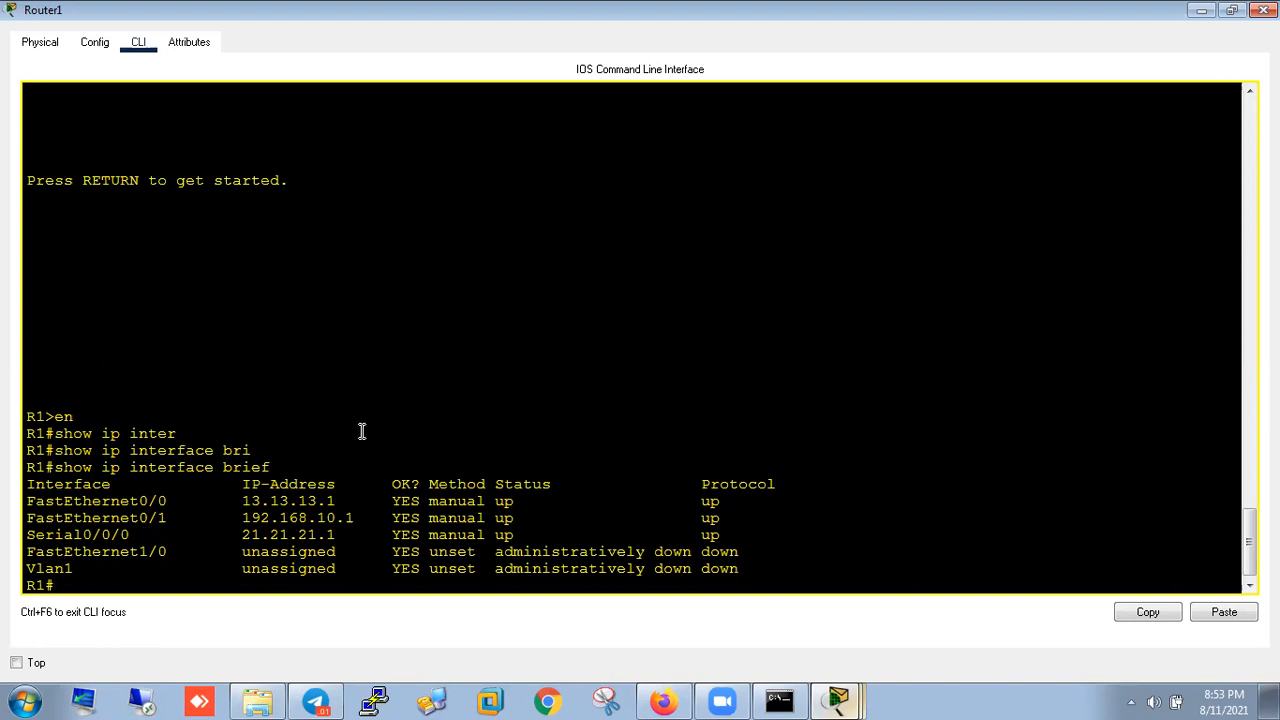
{"action": "type", "text": "how des"}
{"action": "key", "text": "Tab"}
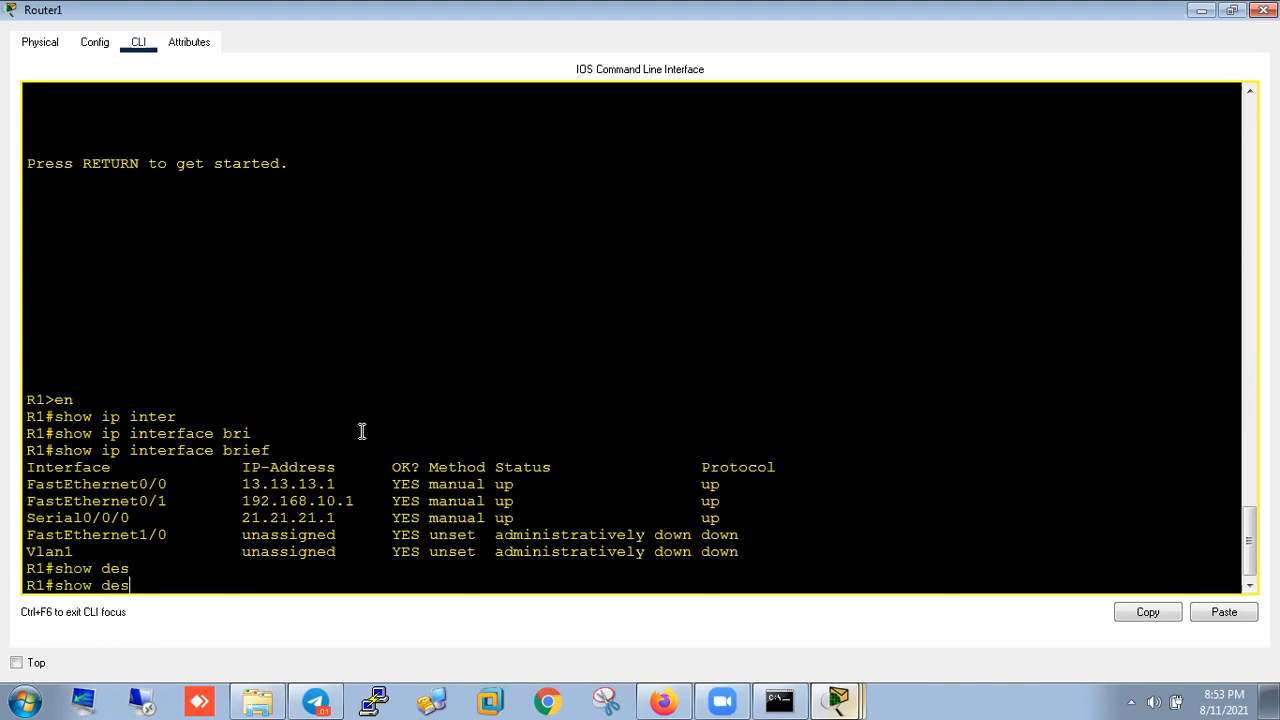
{"action": "type", "text": "c"}
{"action": "key", "text": "Tab"}
{"action": "key", "text": "BackSpace"}
{"action": "key", "text": "BackSpace"}
{"action": "key", "text": "BackSpace"}
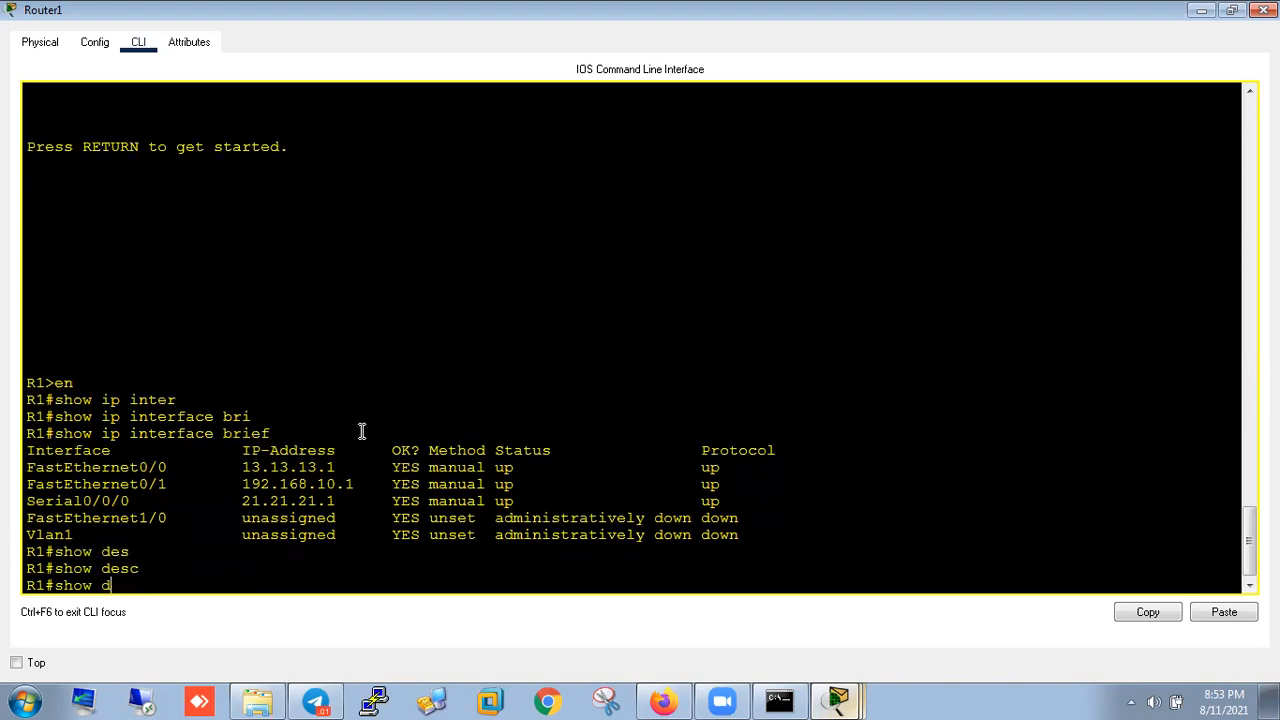
{"action": "key", "text": "BackSpace"}
- Write the show interfaces command at the R1 prompt, using command completion
{"action": "type", "text": "iter"}
{"action": "key", "text": "Tab"}
{"action": "key", "text": "BackSpace"}
{"action": "key", "text": "BackSpace"}
{"action": "key", "text": "BackSpace"}
{"action": "type", "text": "nter"}
{"action": "key", "text": "Tab"}
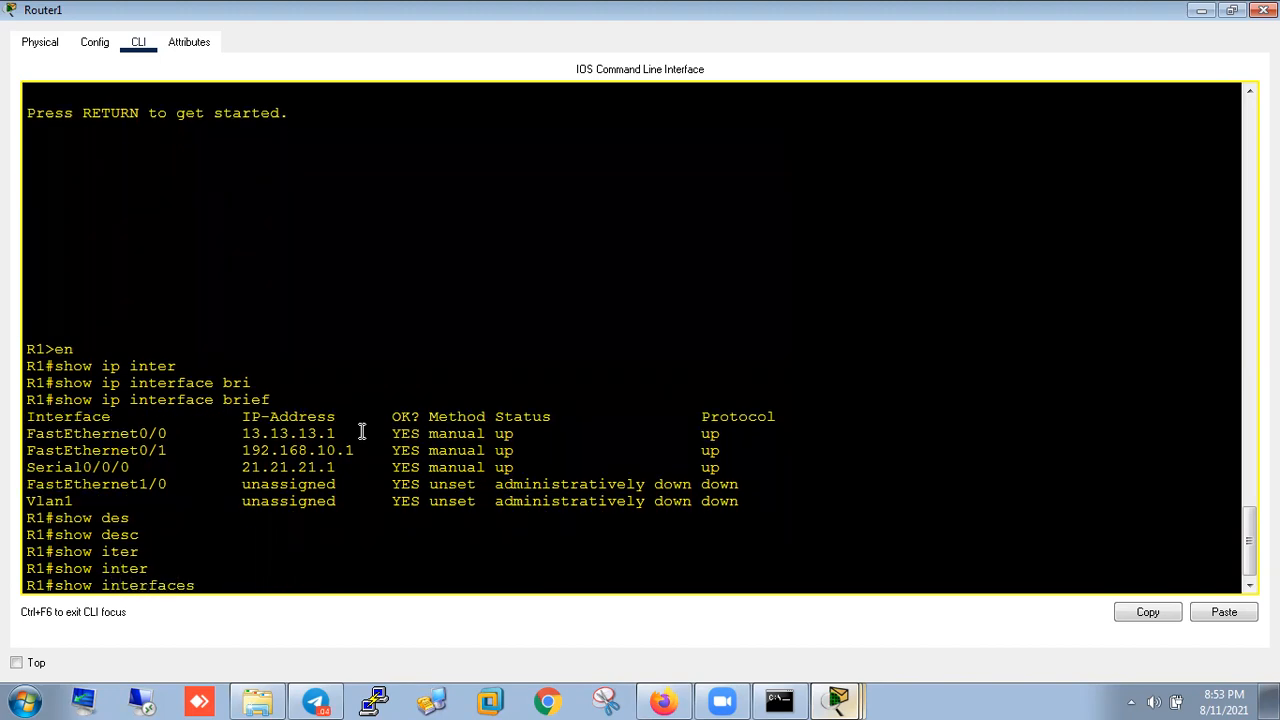
{"action": "type", "text": "des"}
{"action": "key", "text": "Tab"}
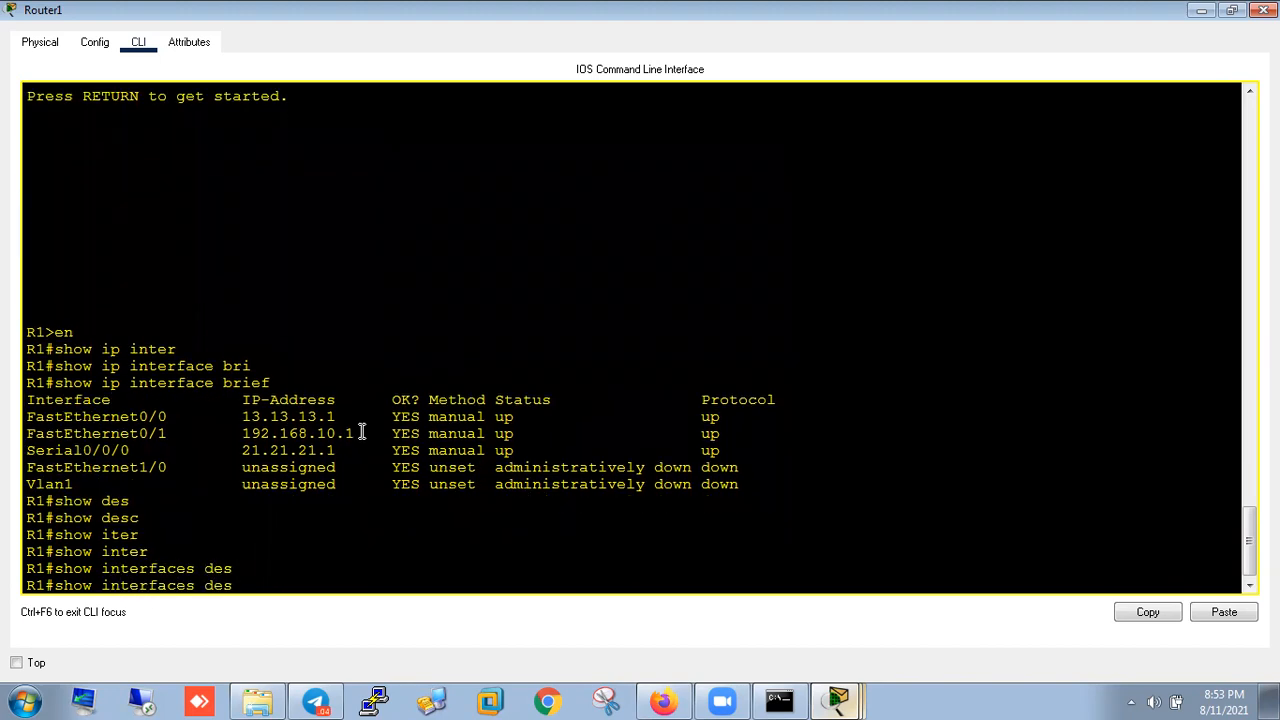
{"action": "type", "text": "c"}
{"action": "key", "text": "Tab"}
{"action": "key", "text": "BackSpace"}
{"action": "key", "text": "BackSpace"}
{"action": "key", "text": "BackSpace"}
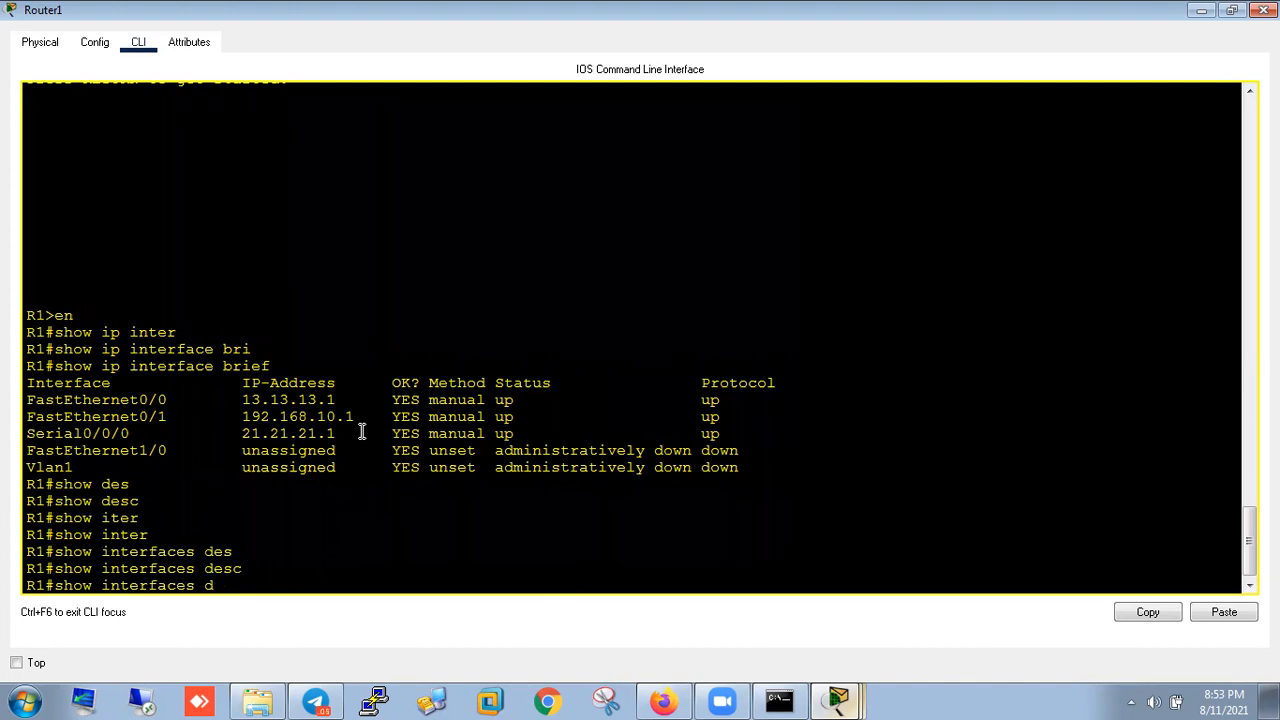
{"action": "key", "text": "BackSpace"}
- Run show interfaces on R1 and page through the whole output, examining the descriptions of FastEthernet0/0, FastEthernet0/1 and Serial0/0/0
{"action": "key", "text": "Return"}
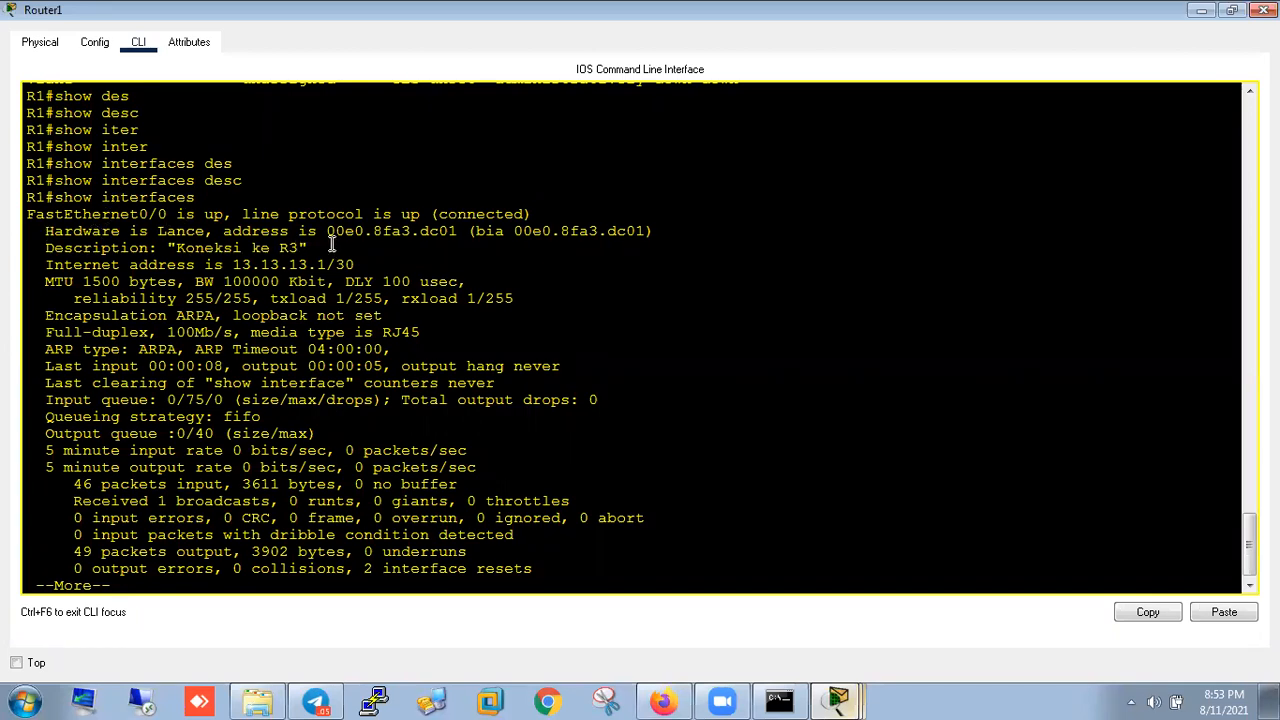
{"action": "left_click_drag", "start_coordinate": [306, 248], "coordinate": [187, 248]}
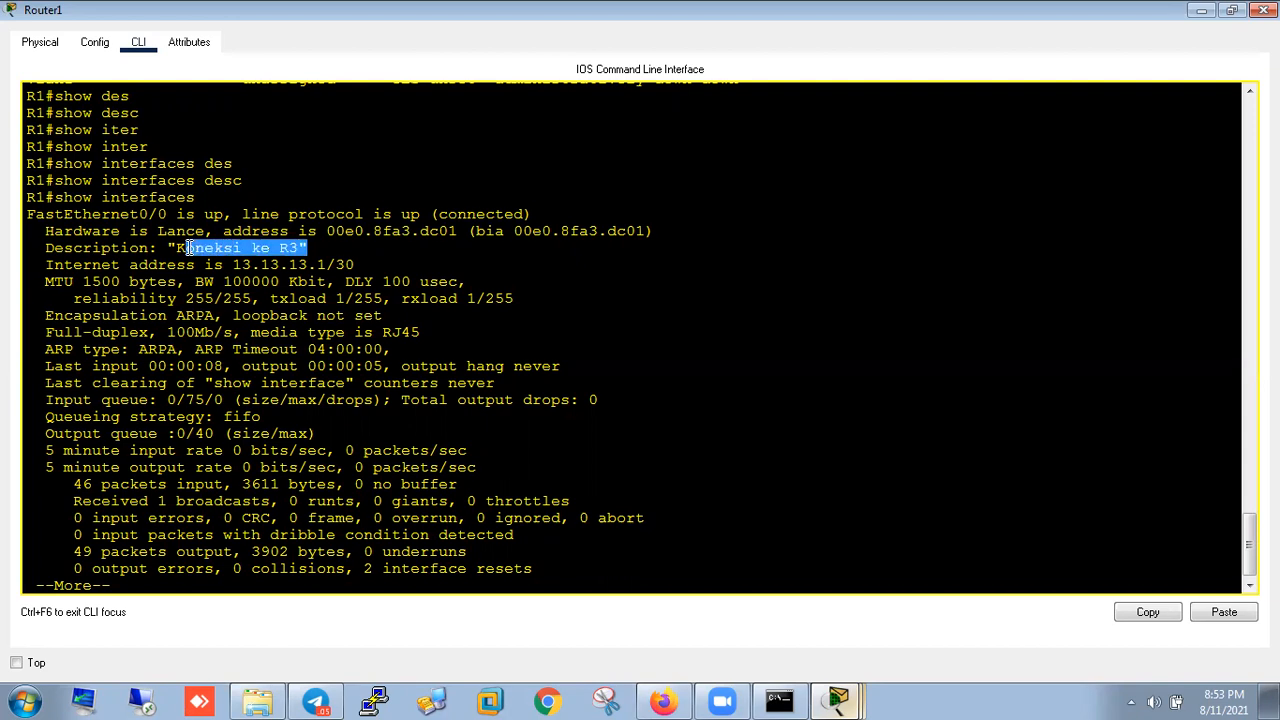
{"action": "key", "text": "space"}
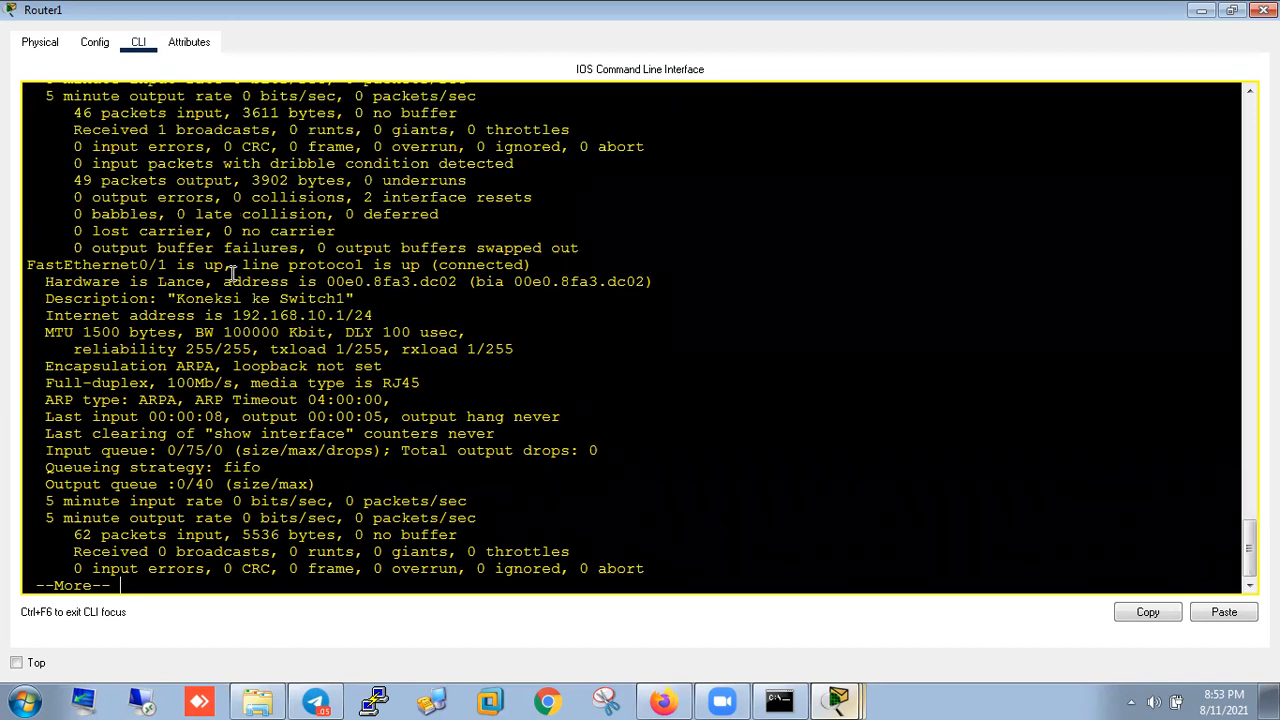
{"action": "left_click_drag", "start_coordinate": [364, 300], "coordinate": [167, 298]}
{"action": "key", "text": "space"}
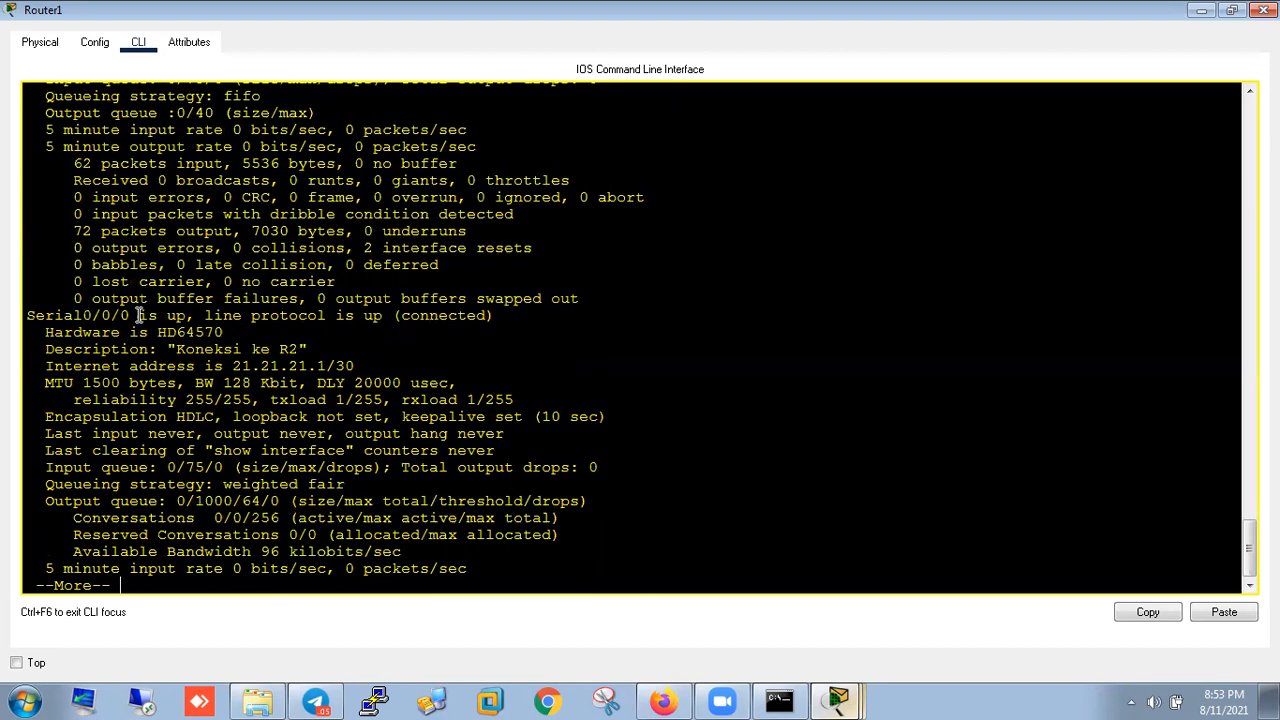
{"action": "left_click_drag", "start_coordinate": [313, 349], "coordinate": [177, 349]}
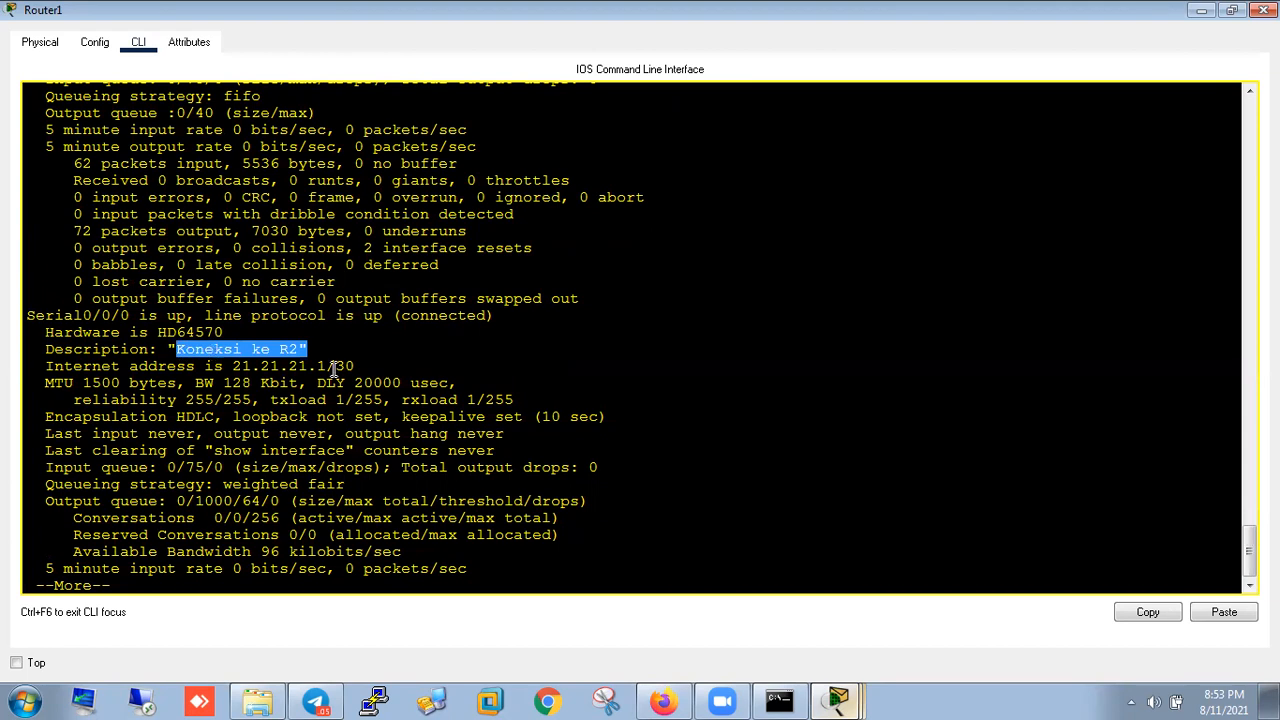
{"action": "key", "text": "space"}
{"action": "key", "text": "space"}
{"action": "key", "text": "space"}
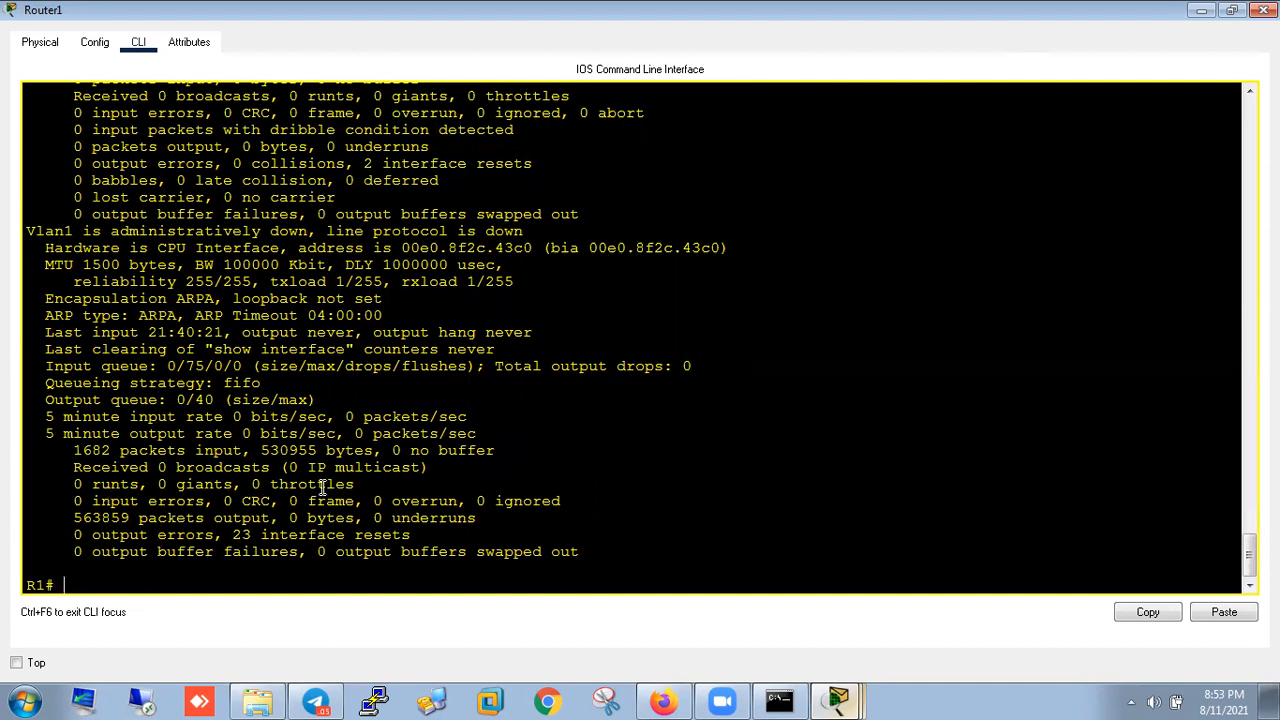
- Check the topology for Router3's address and ping 13.13.13.2 from R1's command line
{"action": "left_click", "coordinate": [1192, 11]}
{"action": "key", "text": "alt+Tab"}
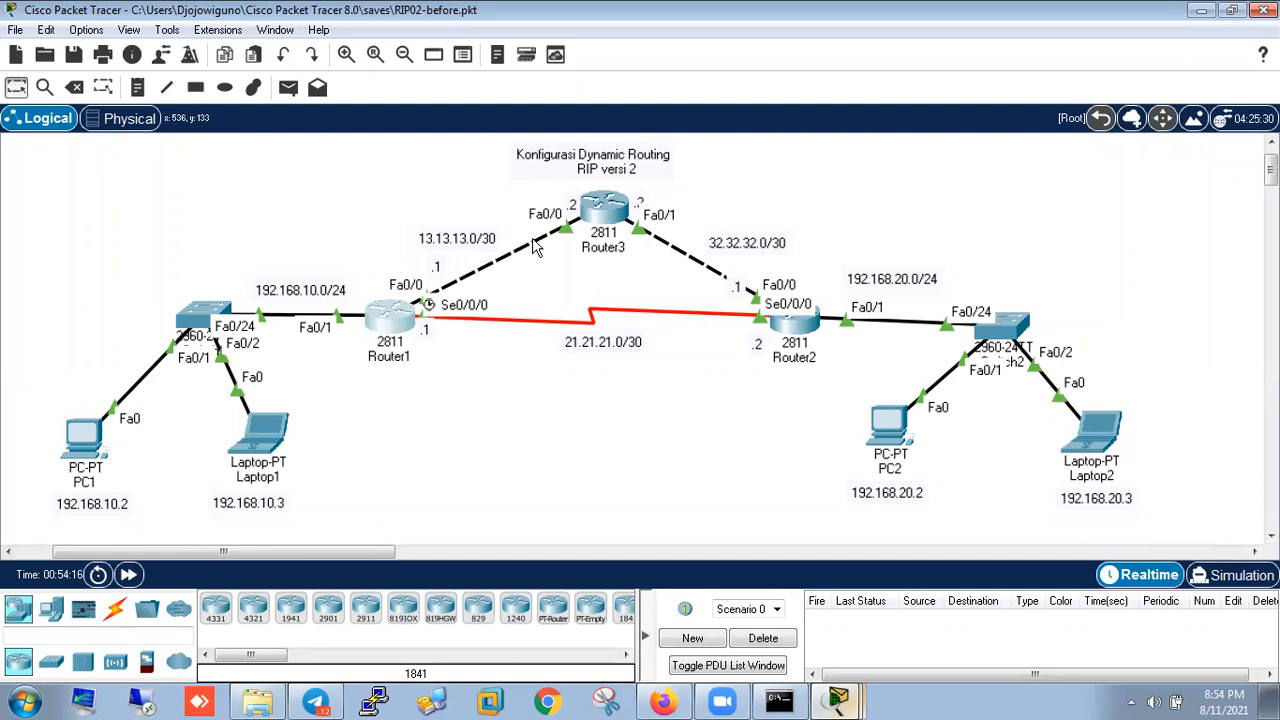
{"action": "left_click", "coordinate": [393, 328]}
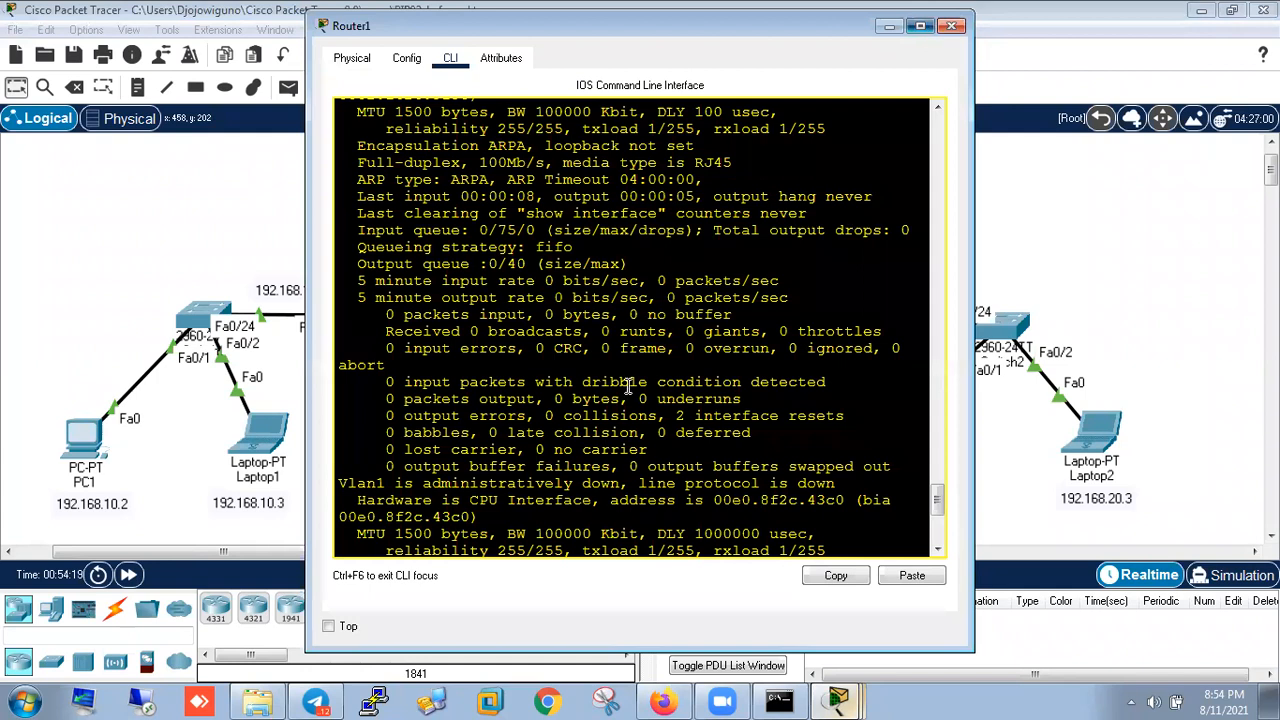
{"action": "key", "text": "super+Up"}
{"action": "type", "text": "ping 13.13.13.2"}
{"action": "key", "text": "Return"}
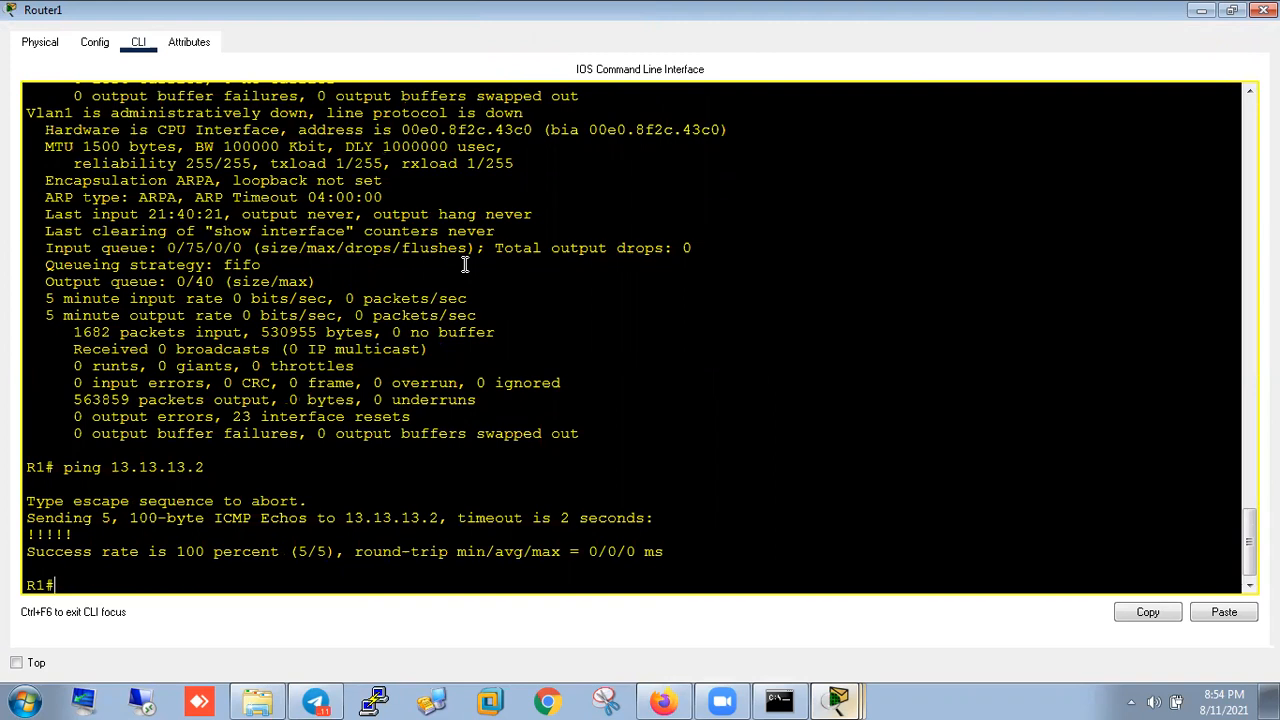
- Check the topology for Router2's serial address and ping 21.21.21.2 from R1
{"action": "type", "text": "ping"}
{"action": "left_click", "coordinate": [1202, 10]}
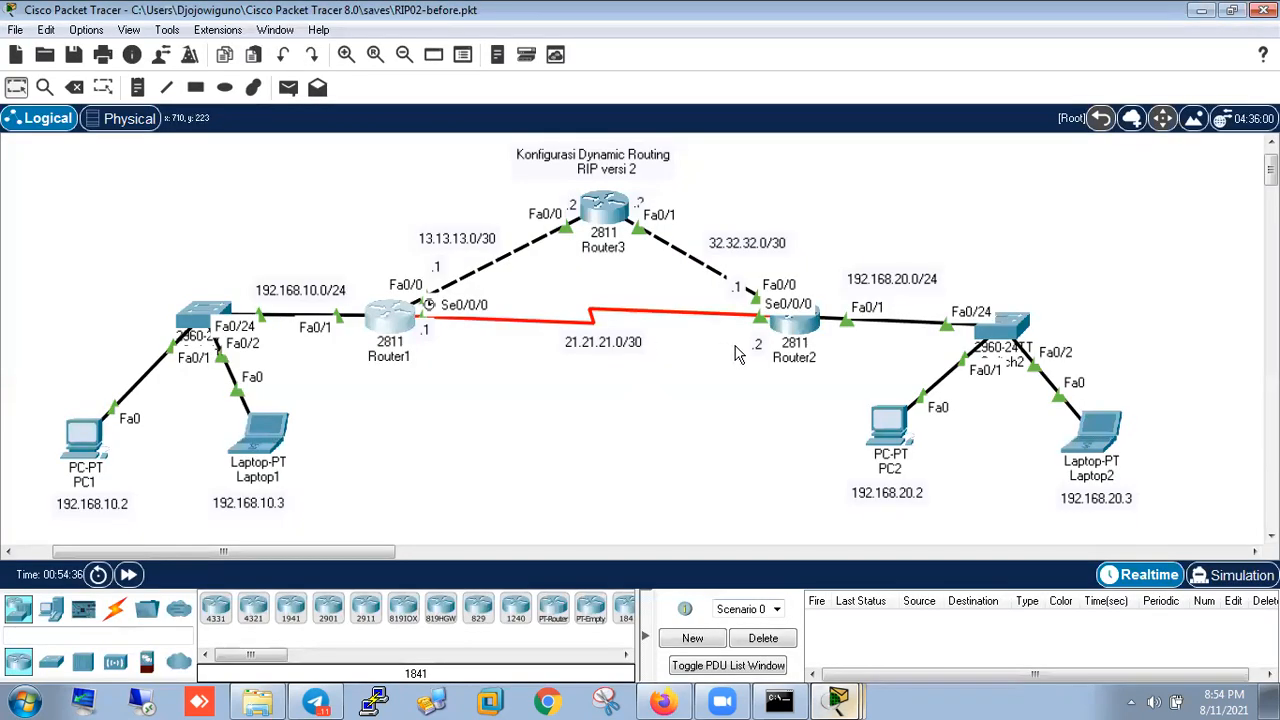
{"action": "left_click", "coordinate": [402, 328]}
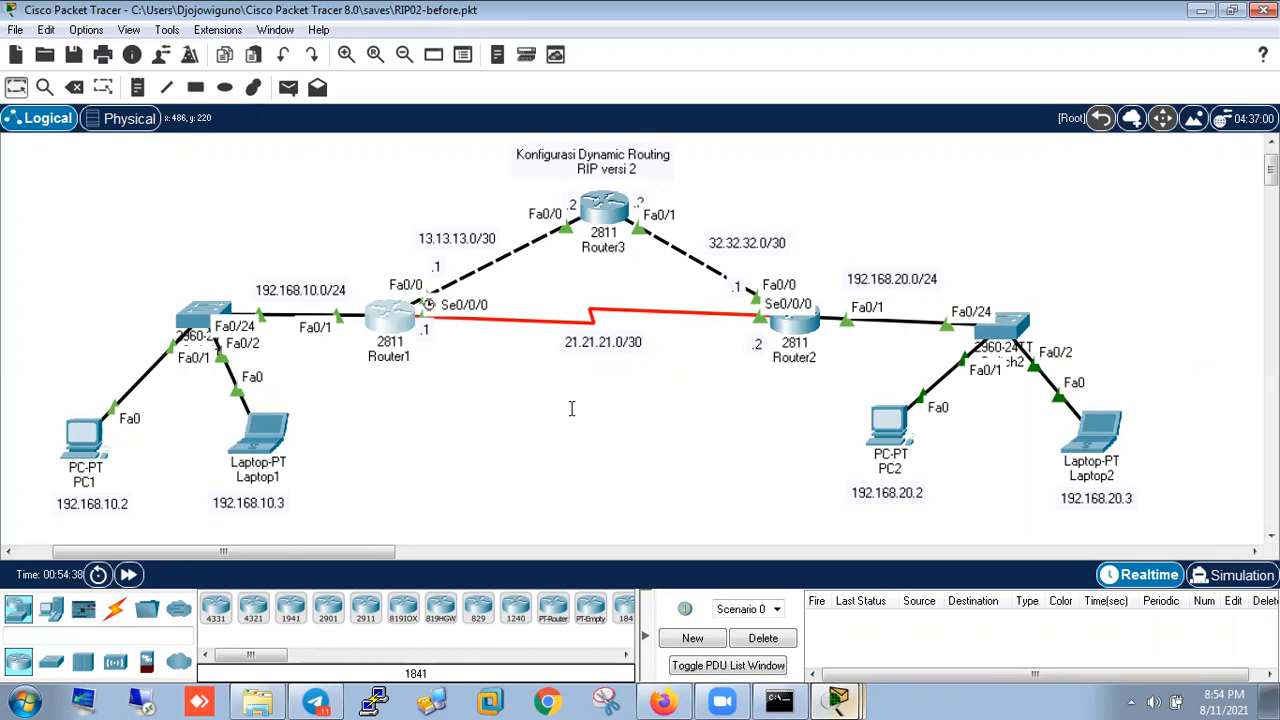
{"action": "left_click", "coordinate": [920, 26]}
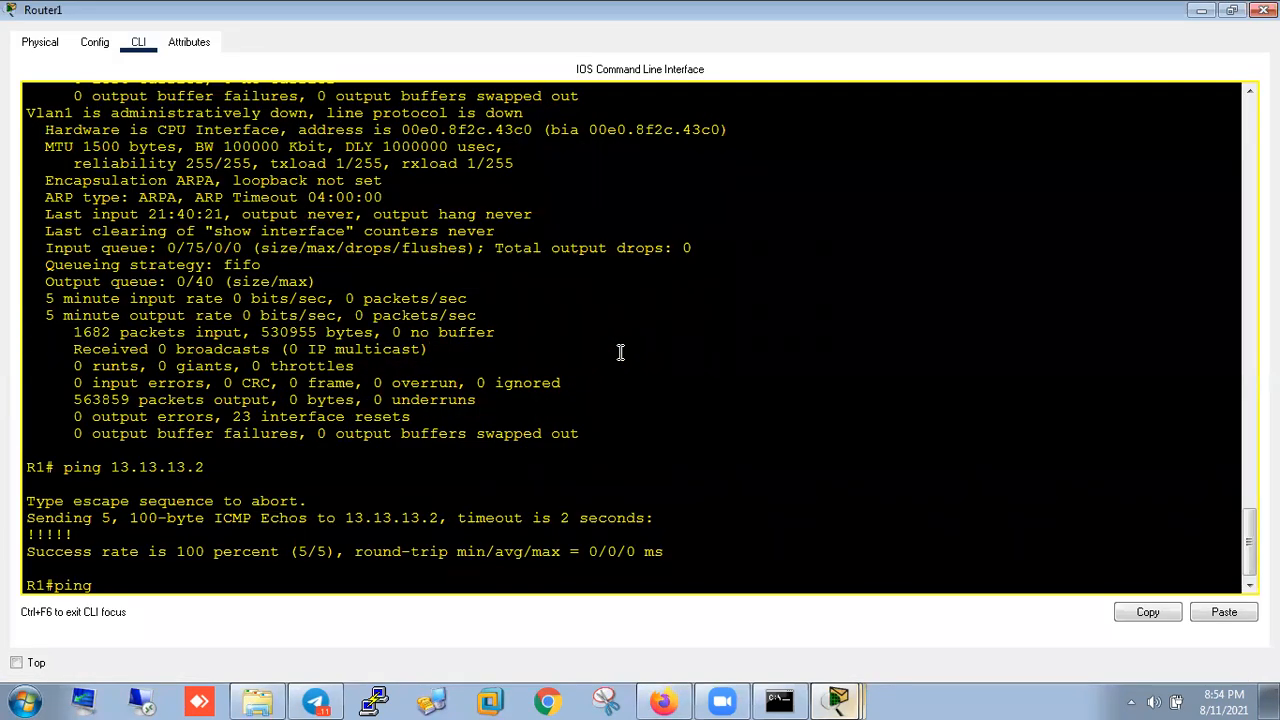
{"action": "type", "text": "21.21.21.2"}
{"action": "key", "text": "Return"}
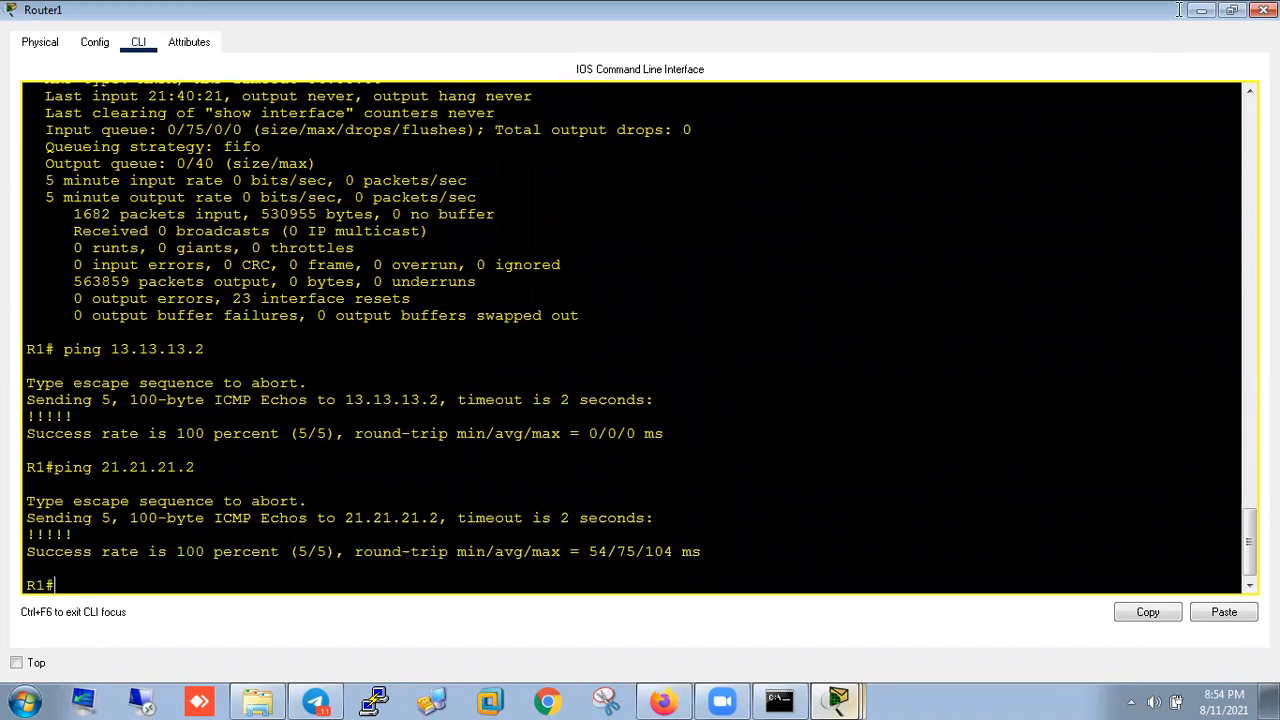
- Return to the topology, open Router2's command line and enter privileged EXEC mode
{"action": "key", "text": "alt+Tab"}
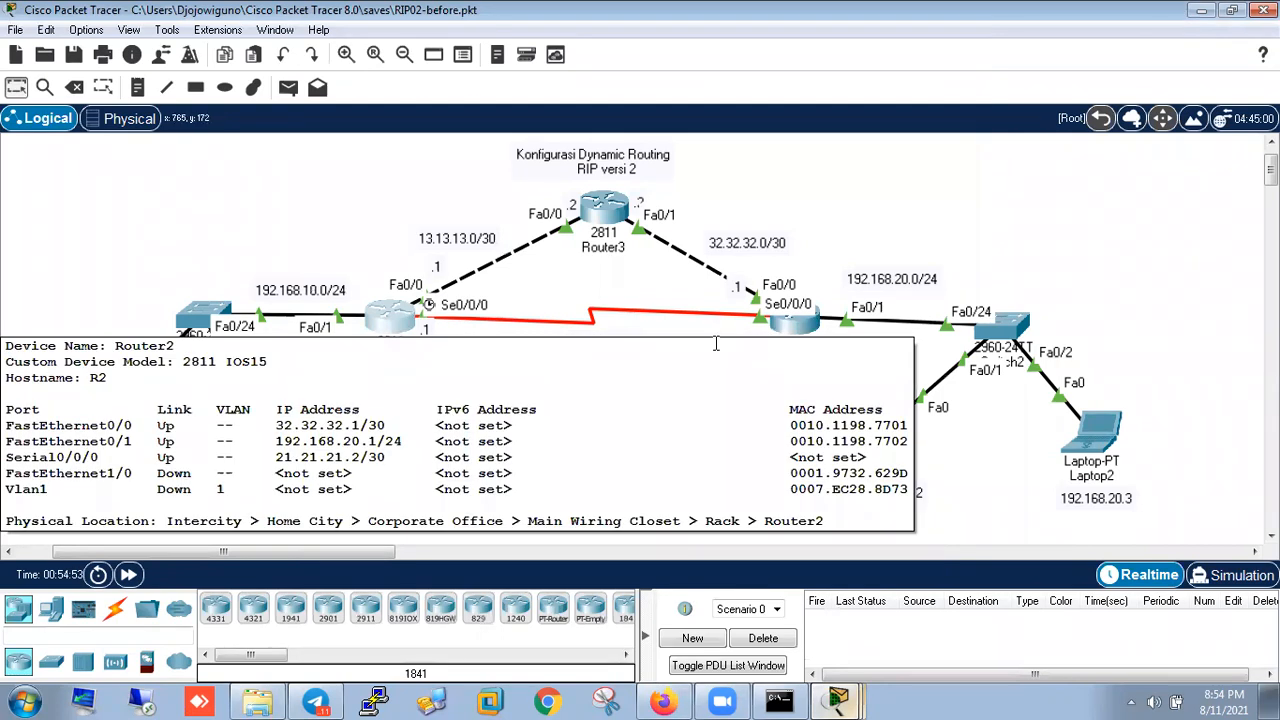
{"action": "left_click", "coordinate": [790, 326]}
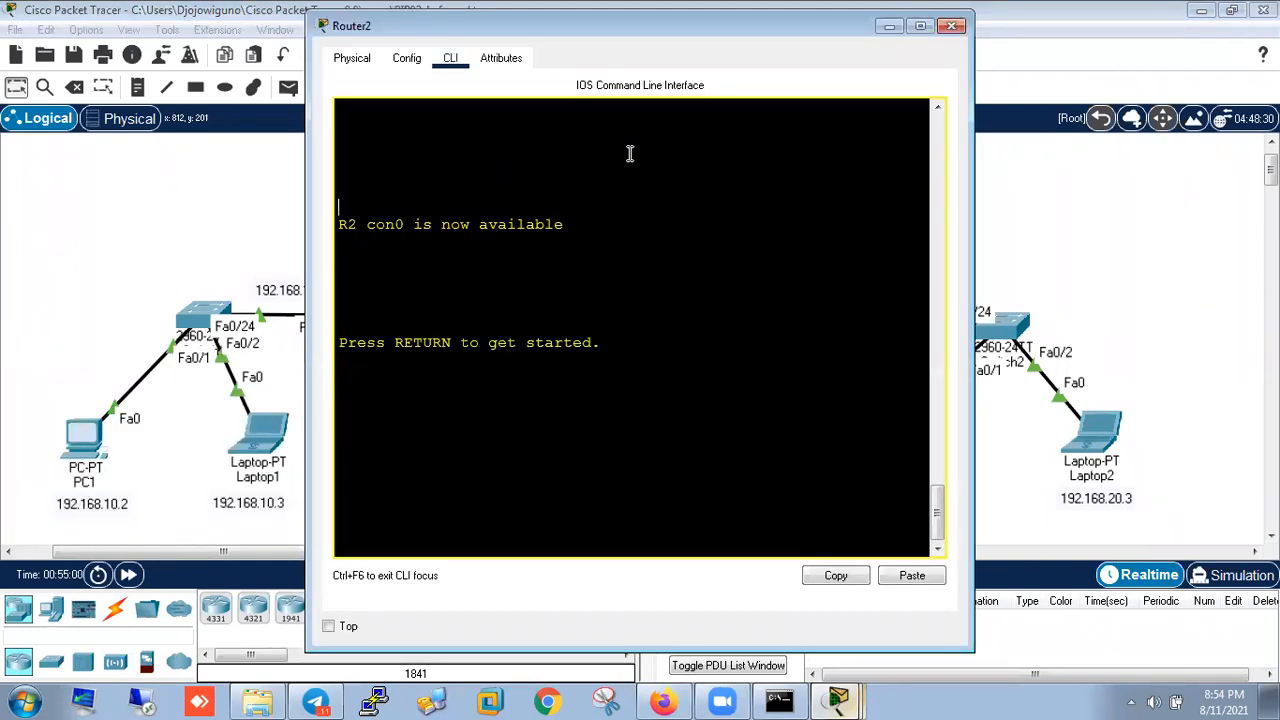
{"action": "key", "text": "Return"}
{"action": "key", "text": "Return"}
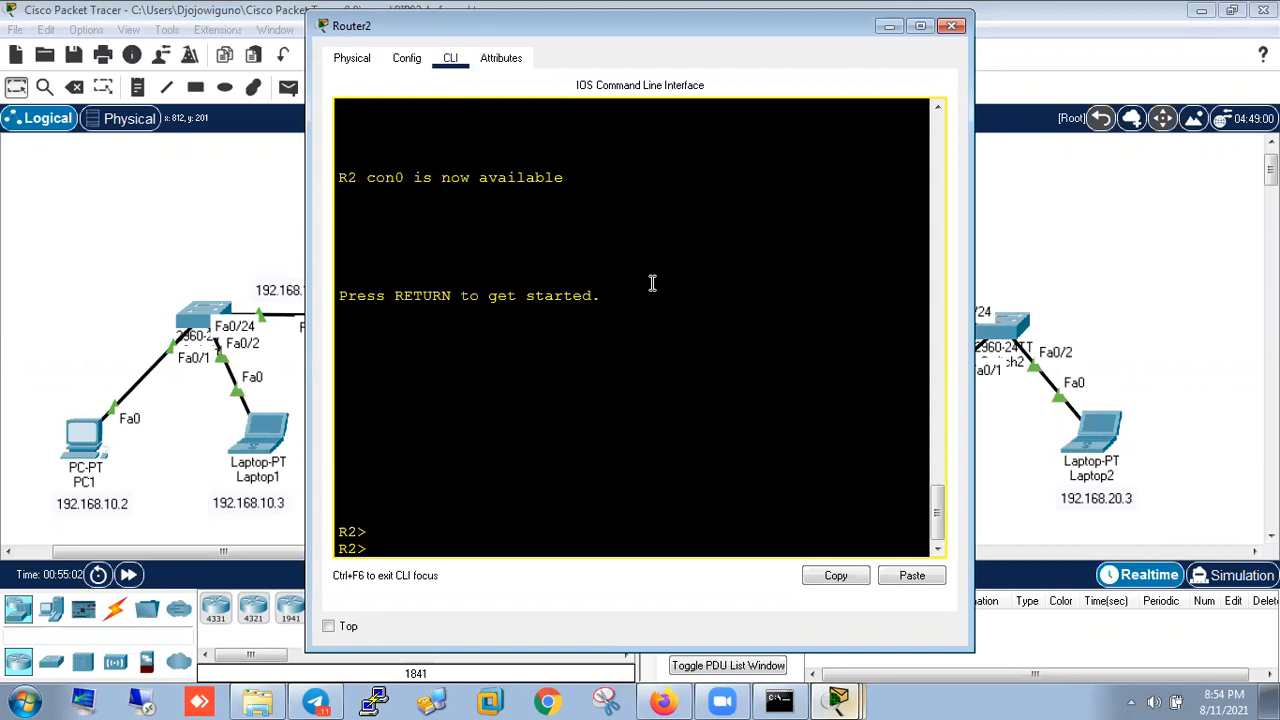
{"action": "type", "text": "en"}
{"action": "key", "text": "Return"}
- Ping 23.23.23.1 from R2 and list its interface addresses with show ip int bri
{"action": "type", "text": "ping 23.23.23.1"}
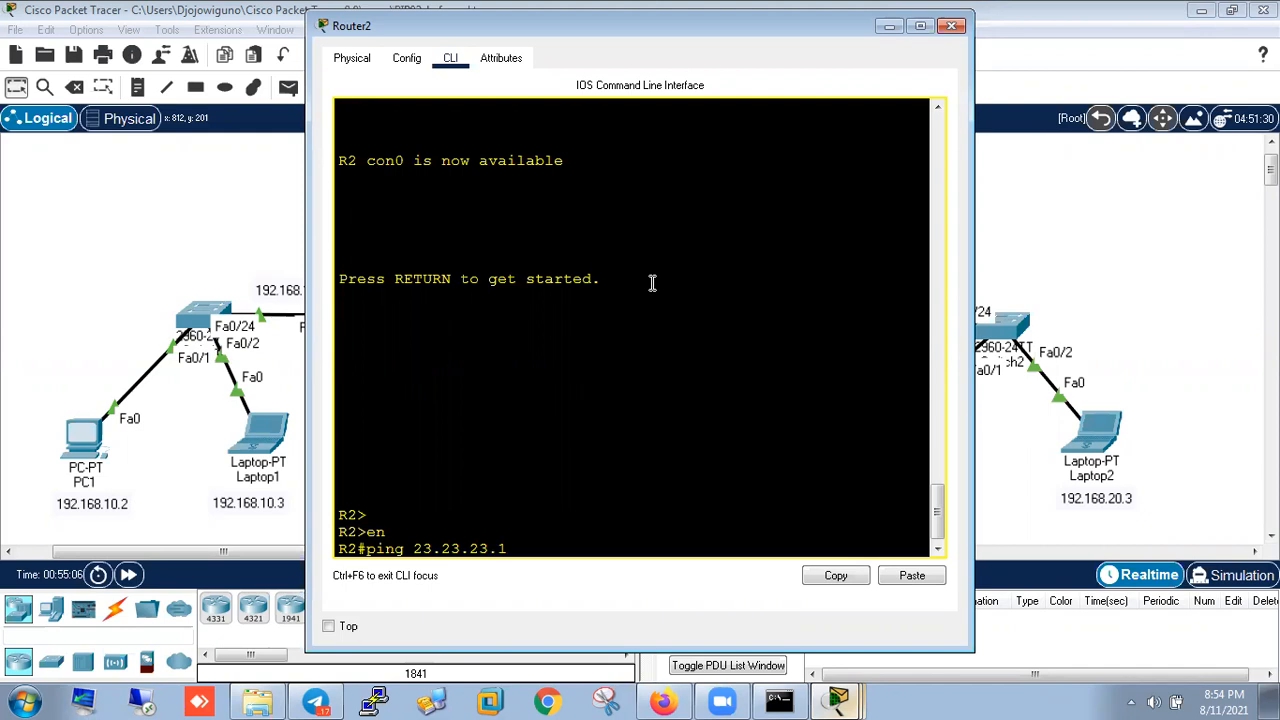
{"action": "key", "text": "Return"}
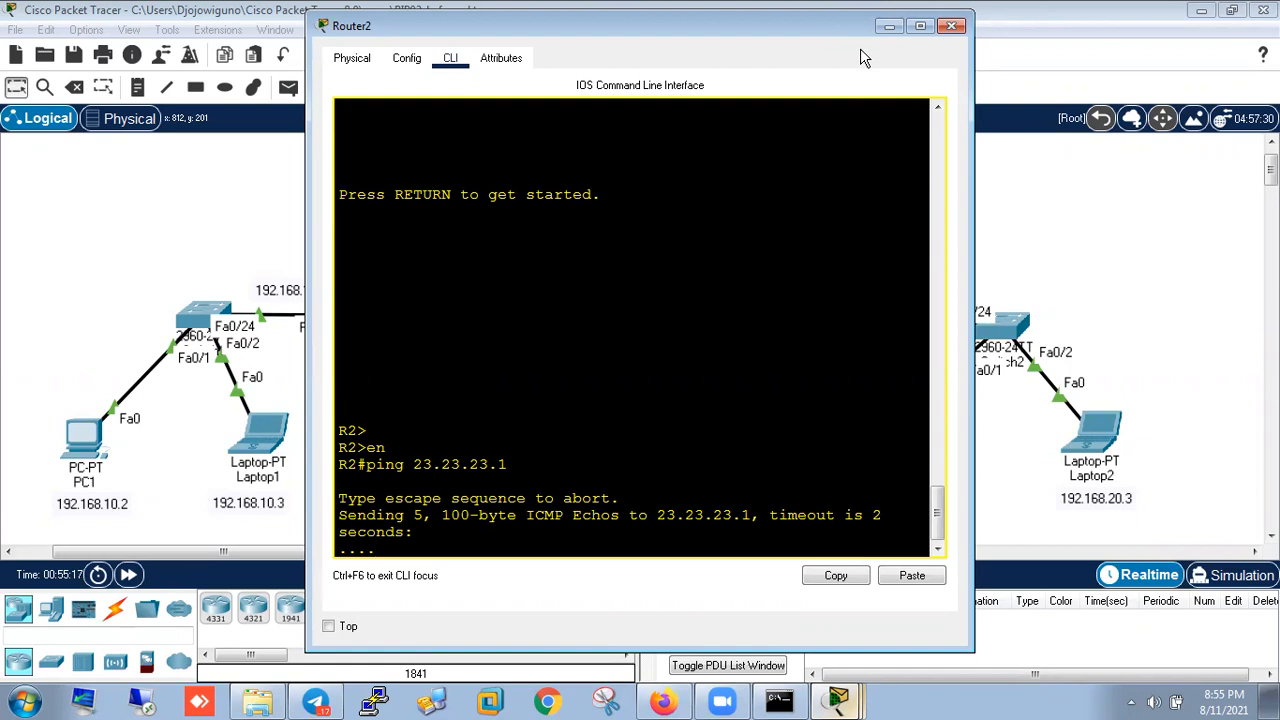
{"action": "type", "text": "show"}
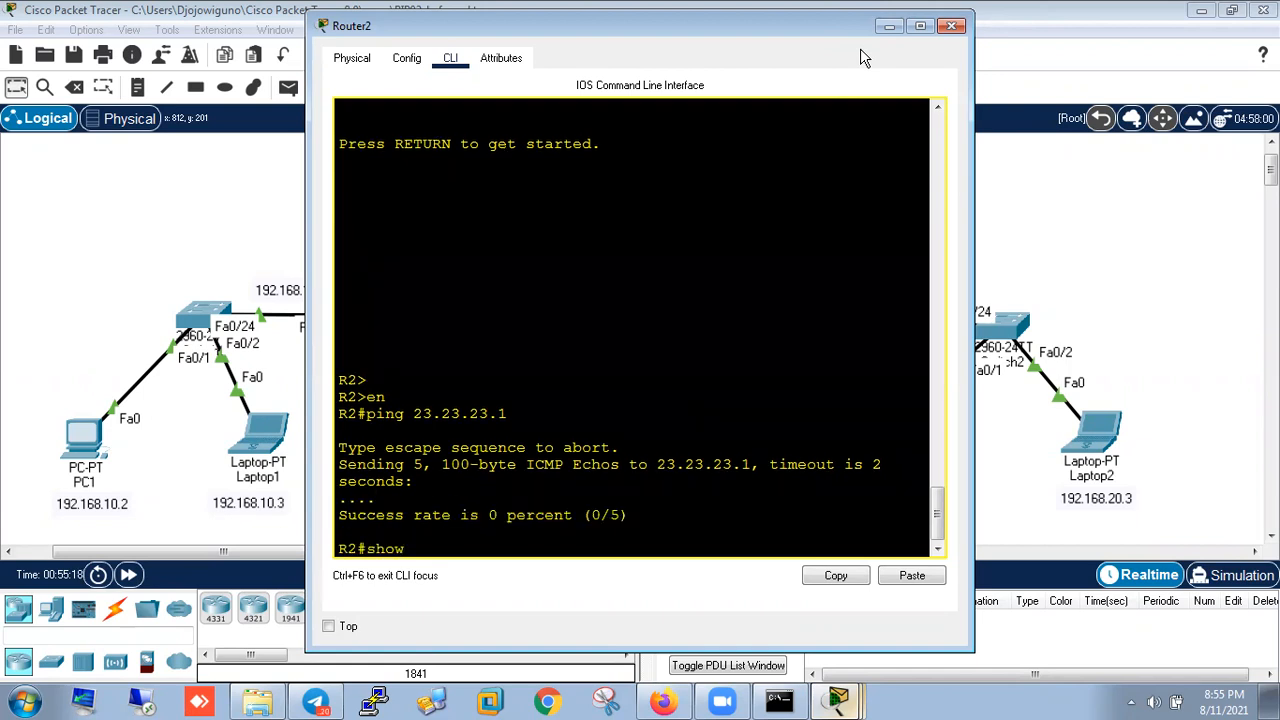
{"action": "type", "text": " ip int bri"}
{"action": "key", "text": "Return"}
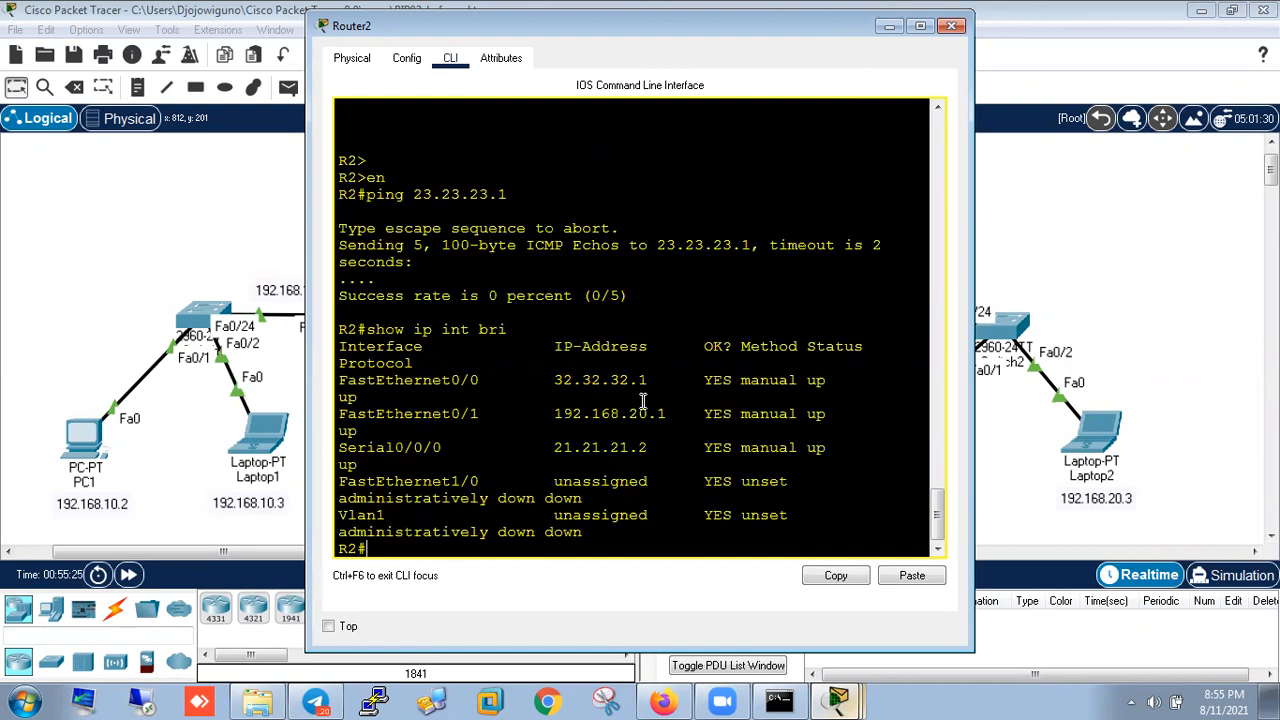
- Ping Router3 at 32.32.32.2 and Router1 at 21.21.21.1 from R2, and close the Router2 window
{"action": "type", "text": "ping 32.32"}
{"action": "type", "text": ".32.32.2"}
{"action": "key", "text": "Return"}
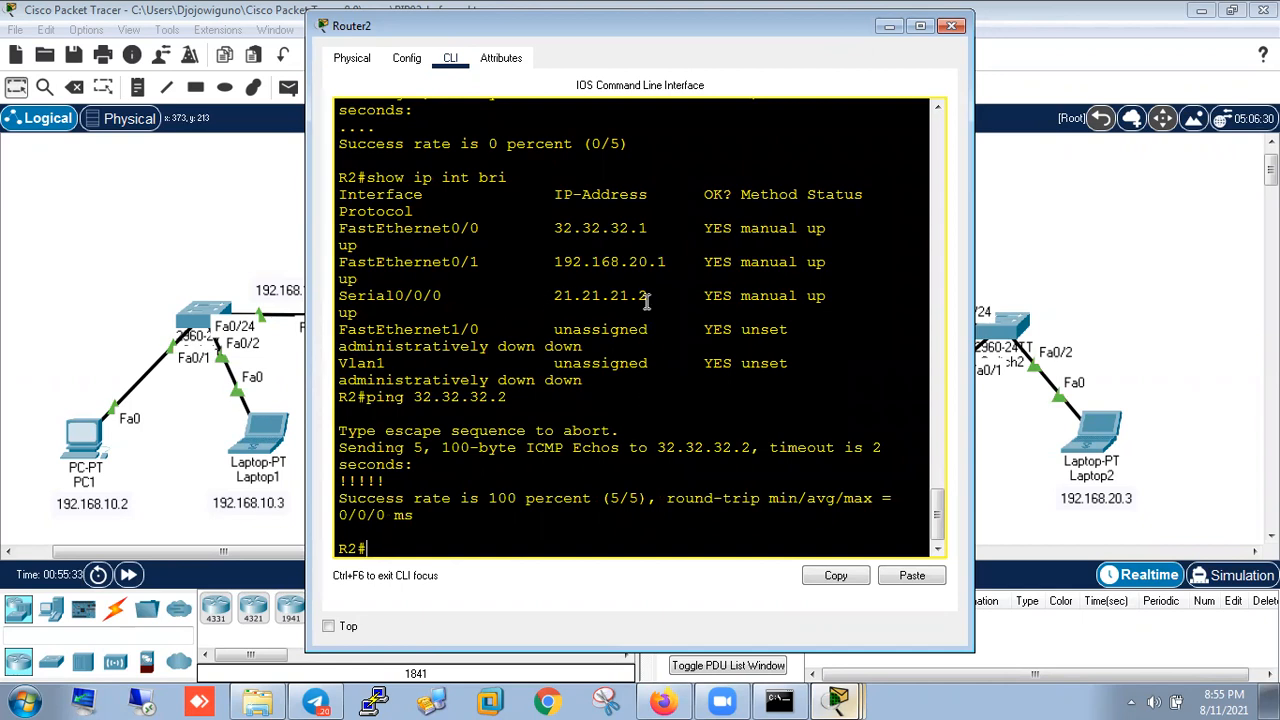
{"action": "type", "text": "ing 21.21.2"}
{"action": "key", "text": "Return"}
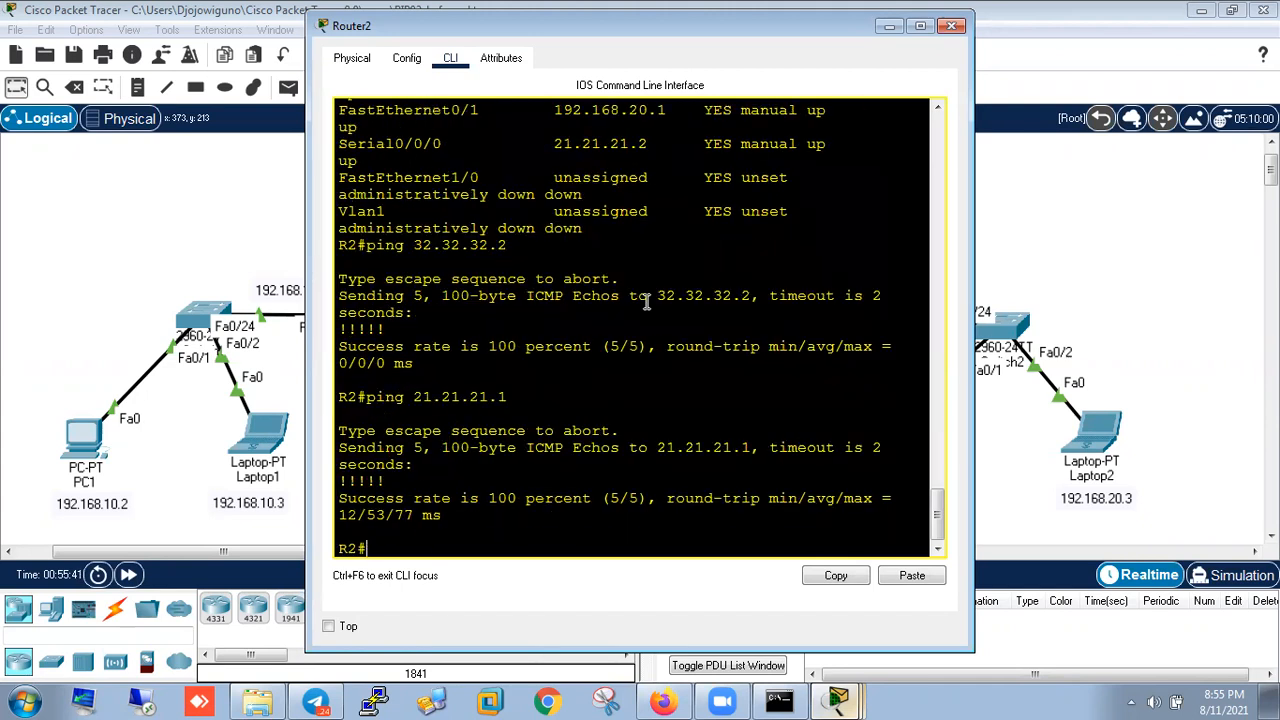
{"action": "left_click", "coordinate": [951, 25]}
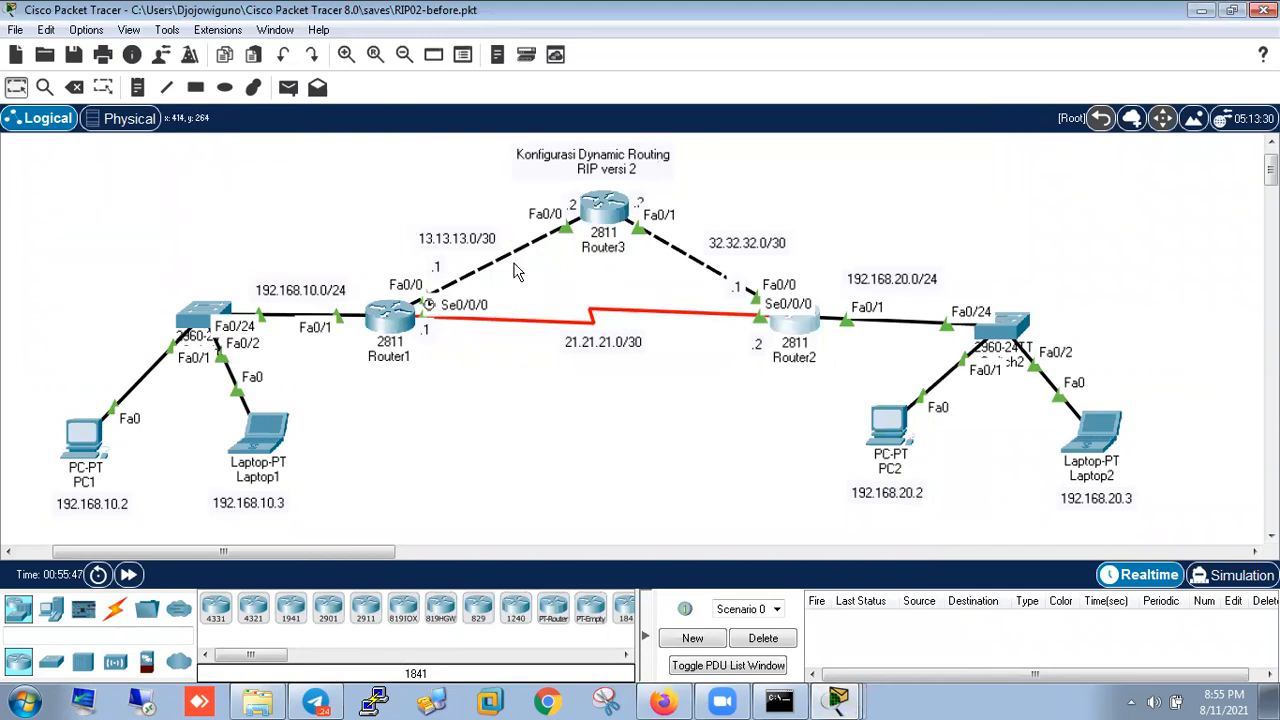
- Reopen Router1's command line in a maximized window and ping PC1 at 192.168.10.2
{"action": "mouse_move", "coordinate": [800, 320]}
{"action": "left_click", "coordinate": [390, 316]}
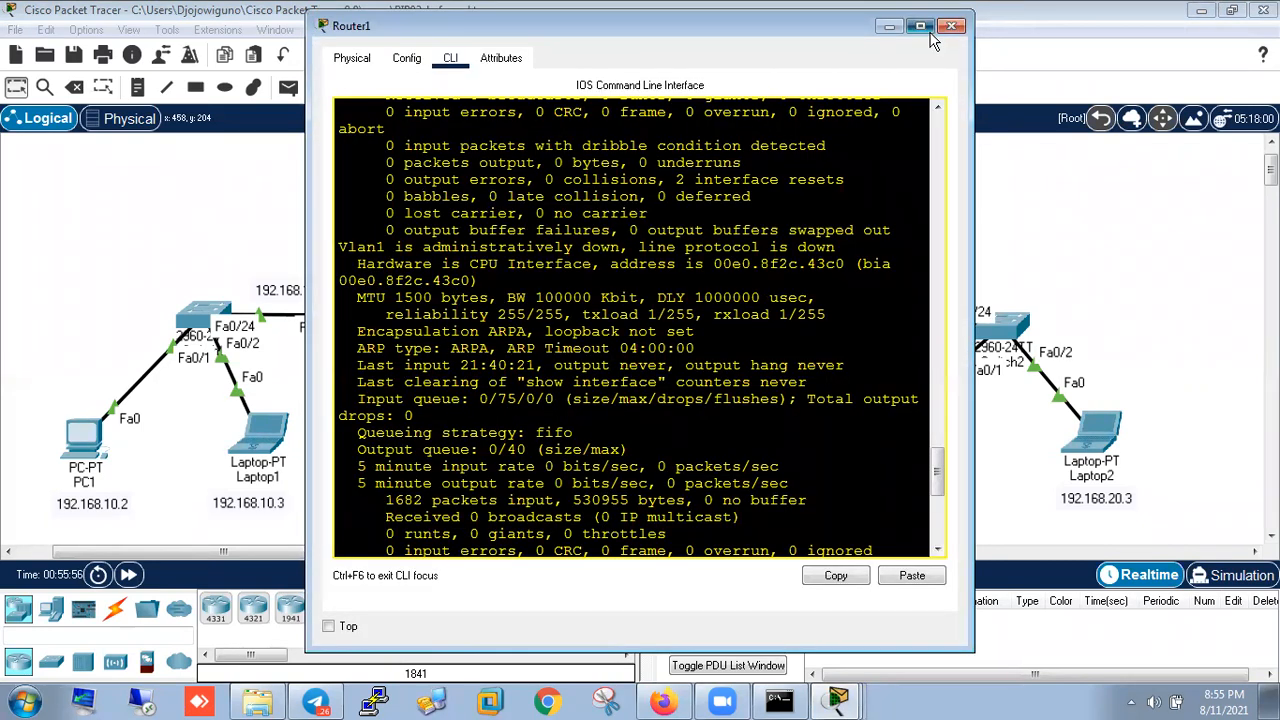
{"action": "left_click", "coordinate": [920, 26]}
{"action": "type", "text": "ping 192.168.1"}
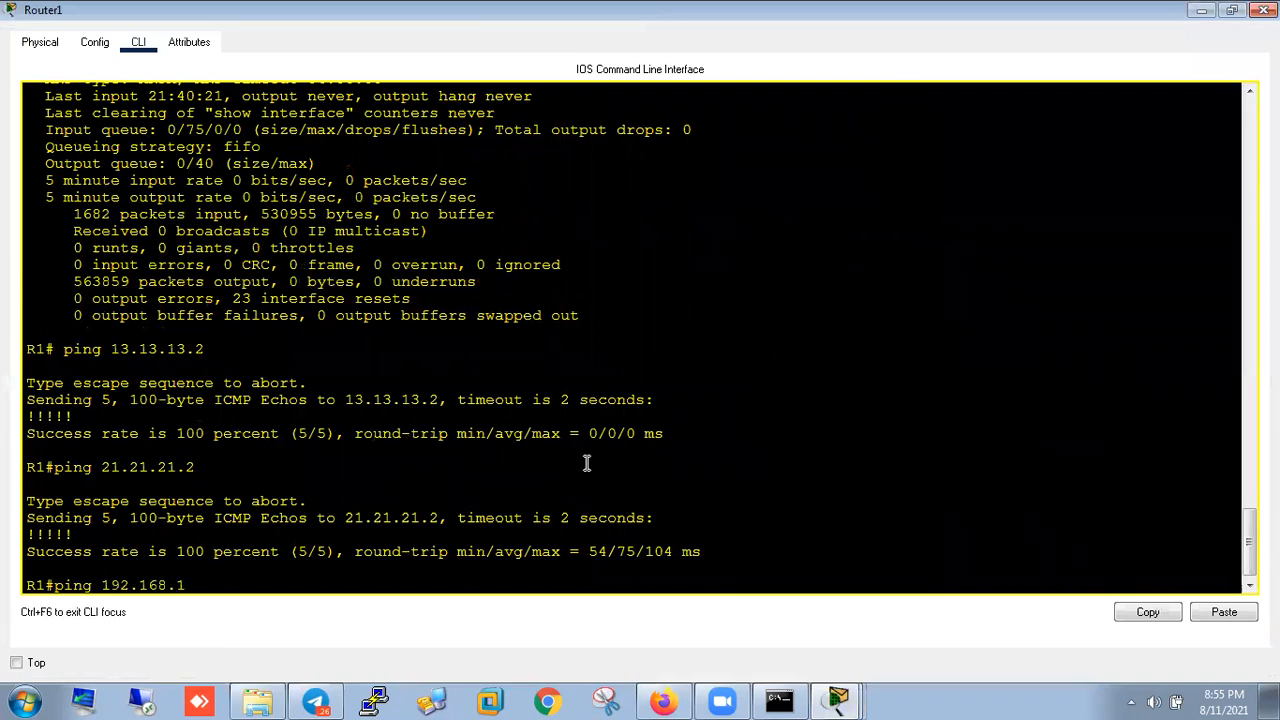
{"action": "type", "text": "0.2"}
{"action": "key", "text": "Return"}
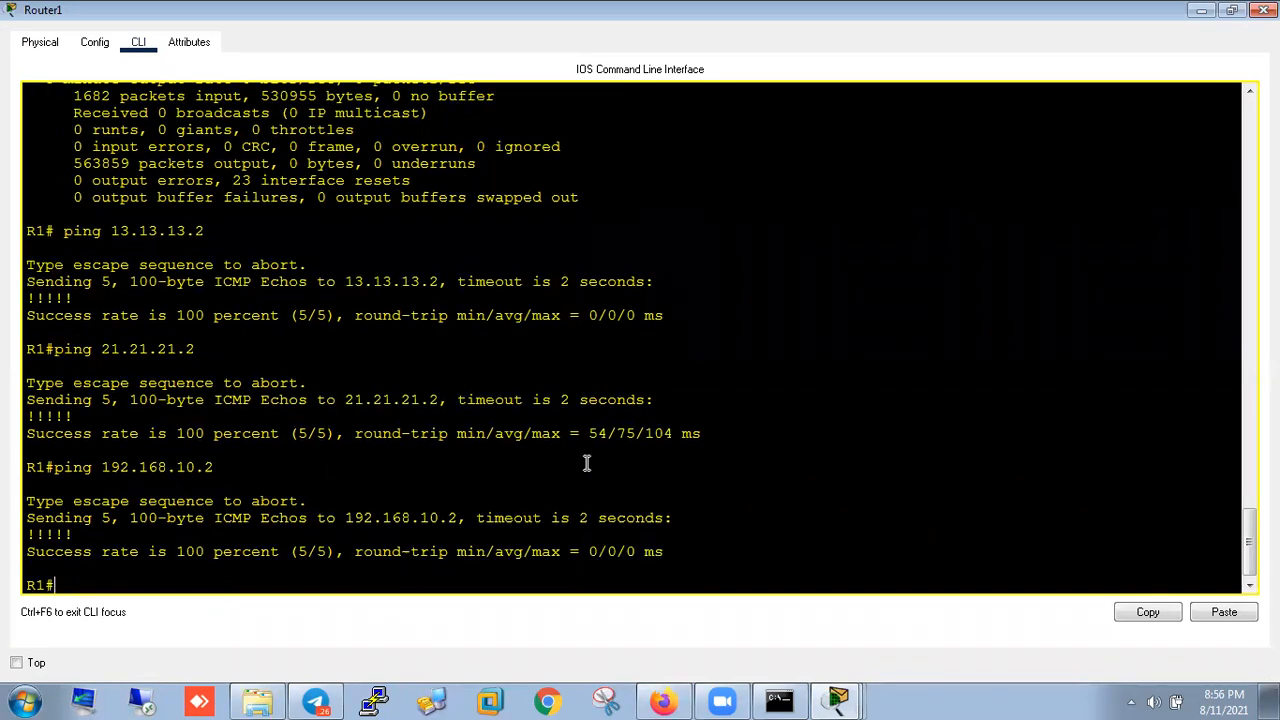
- Ping Laptop1 at 192.168.10.3 from R1
{"action": "key", "text": "Up"}
{"action": "key", "text": "BackSpace"}
{"action": "type", "text": "3"}
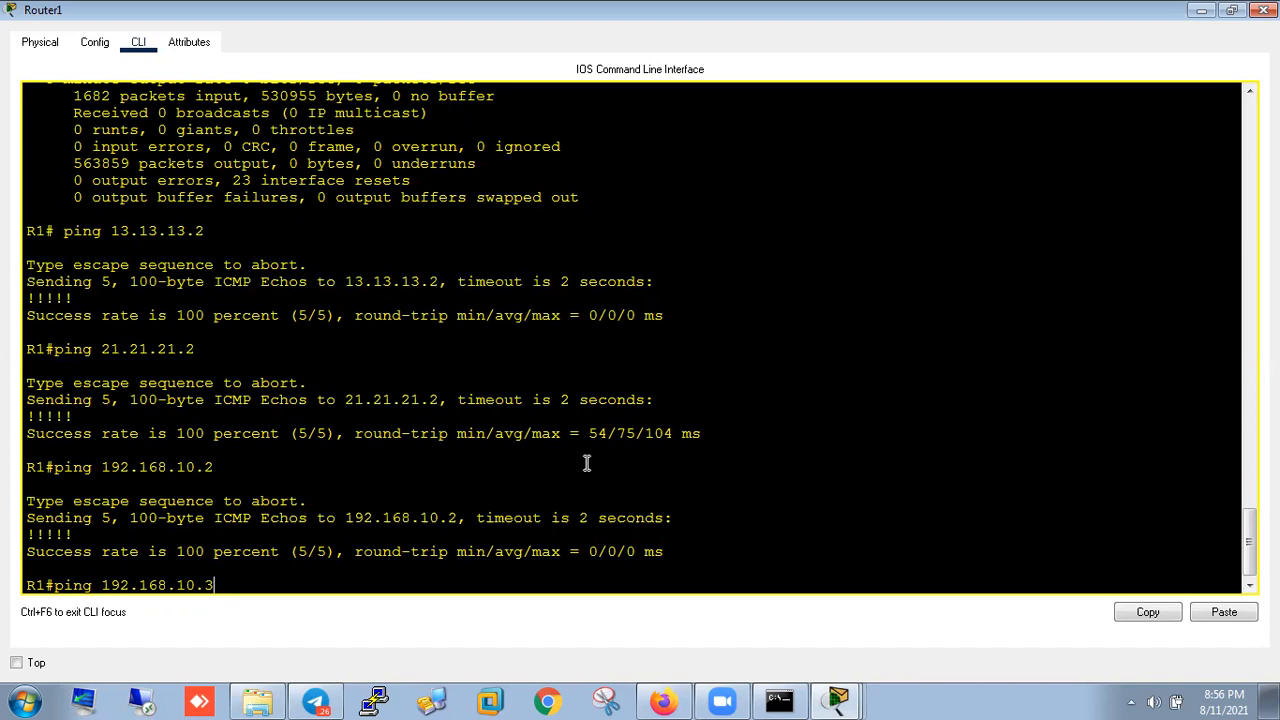
{"action": "key", "text": "Return"}
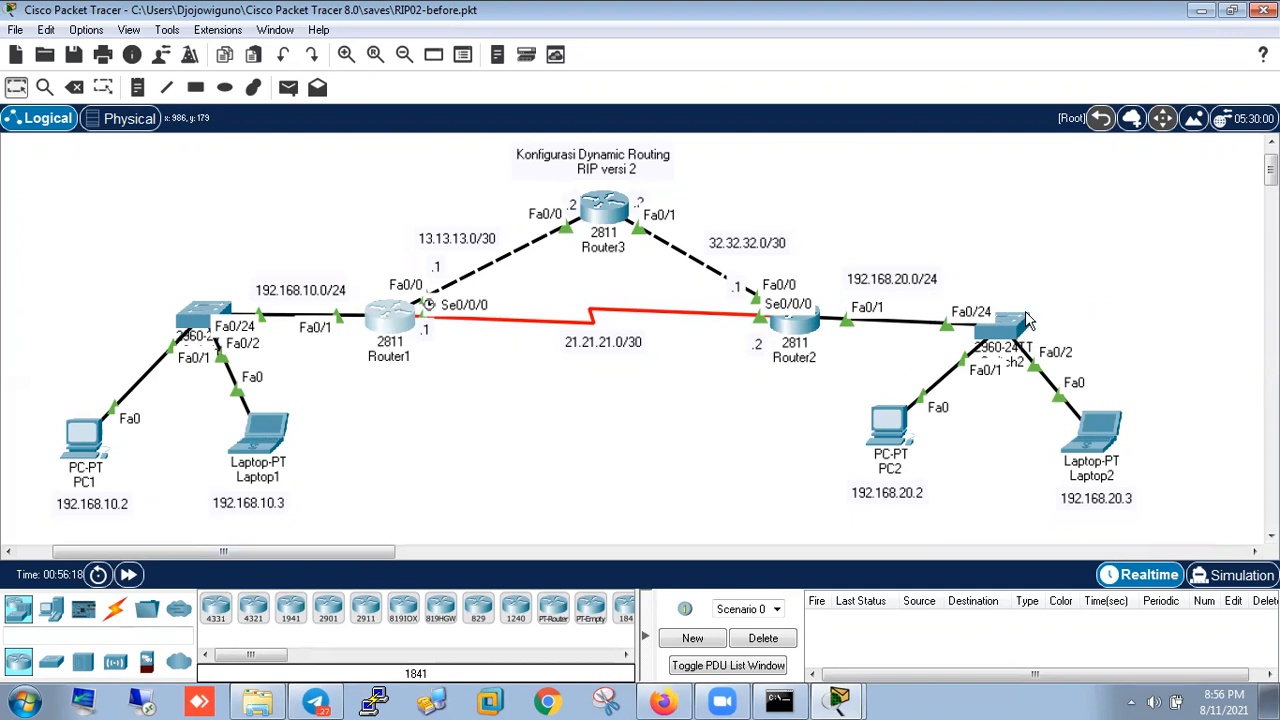
- Open Router2's command line from the topology and ping PC2 at 192.168.20.2
{"action": "left_click", "coordinate": [797, 322]}
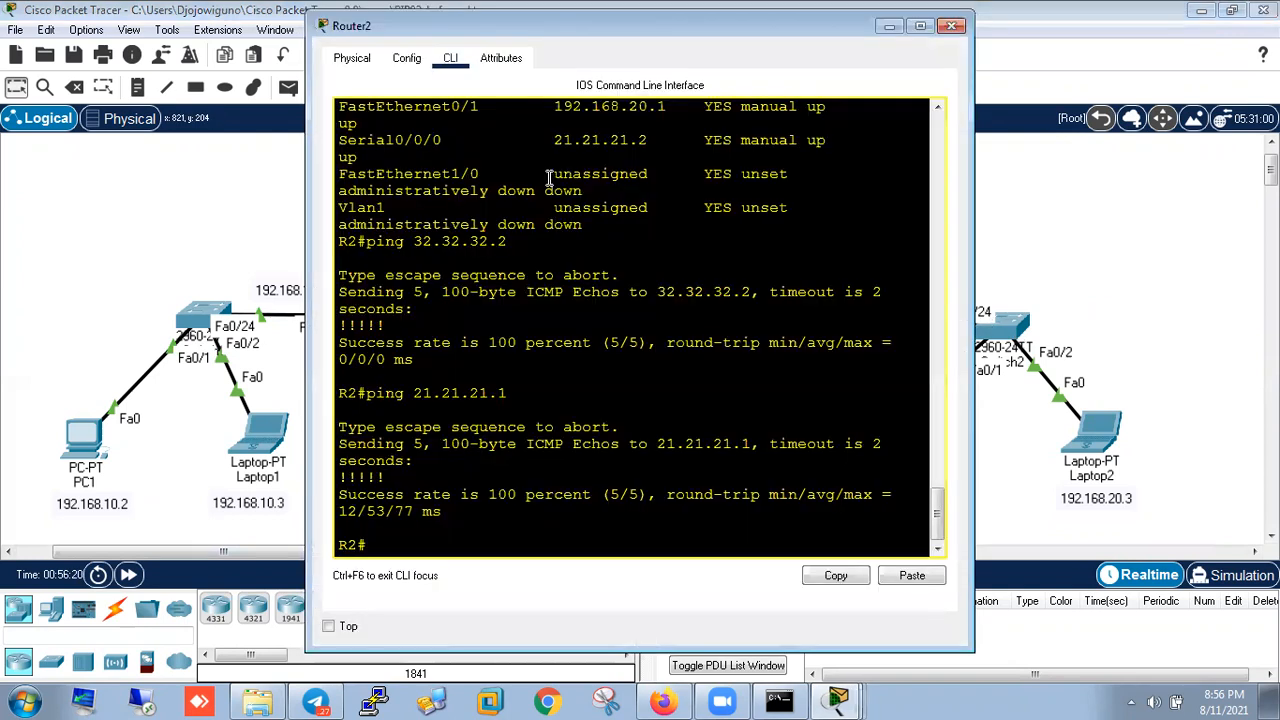
{"action": "type", "text": "ping 192"}
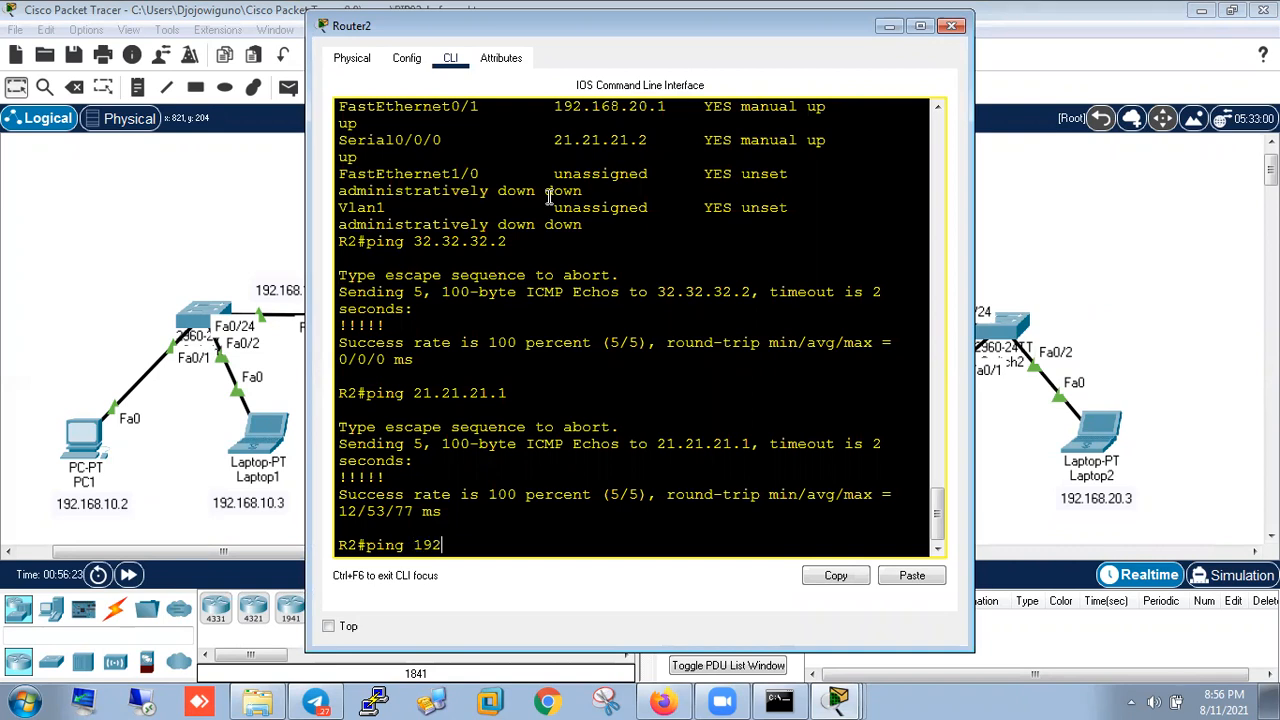
{"action": "type", "text": ".168.20.2"}
{"action": "key", "text": "Return"}
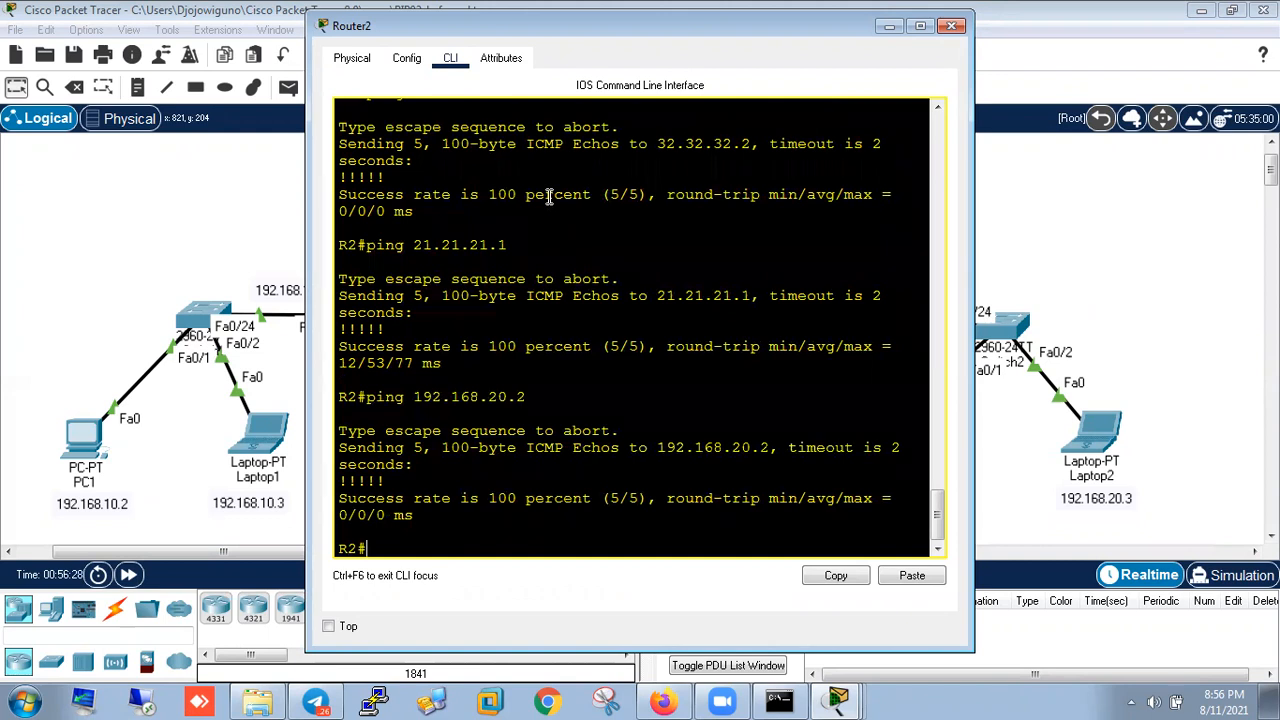
- Ping Laptop2 at 192.168.20.3 from R2 and close the Router2 window
{"action": "key", "text": "Up"}
{"action": "key", "text": "BackSpace"}
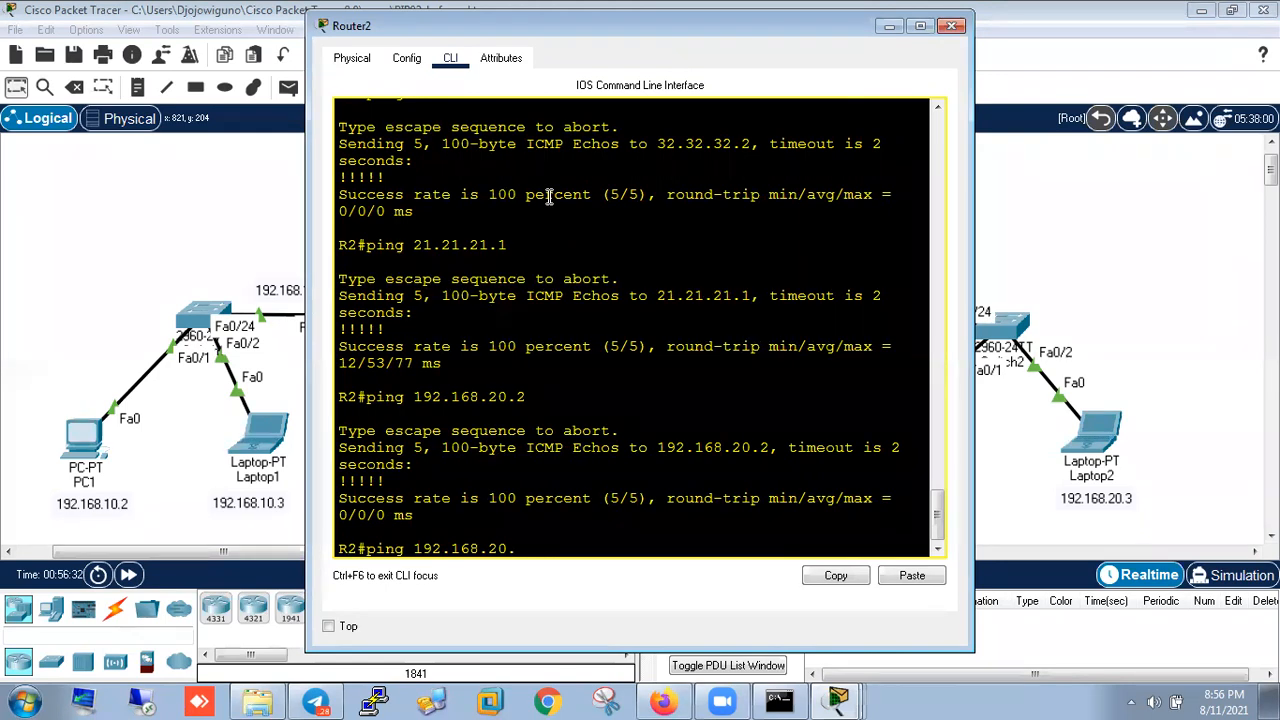
{"action": "type", "text": "3"}
{"action": "key", "text": "Return"}
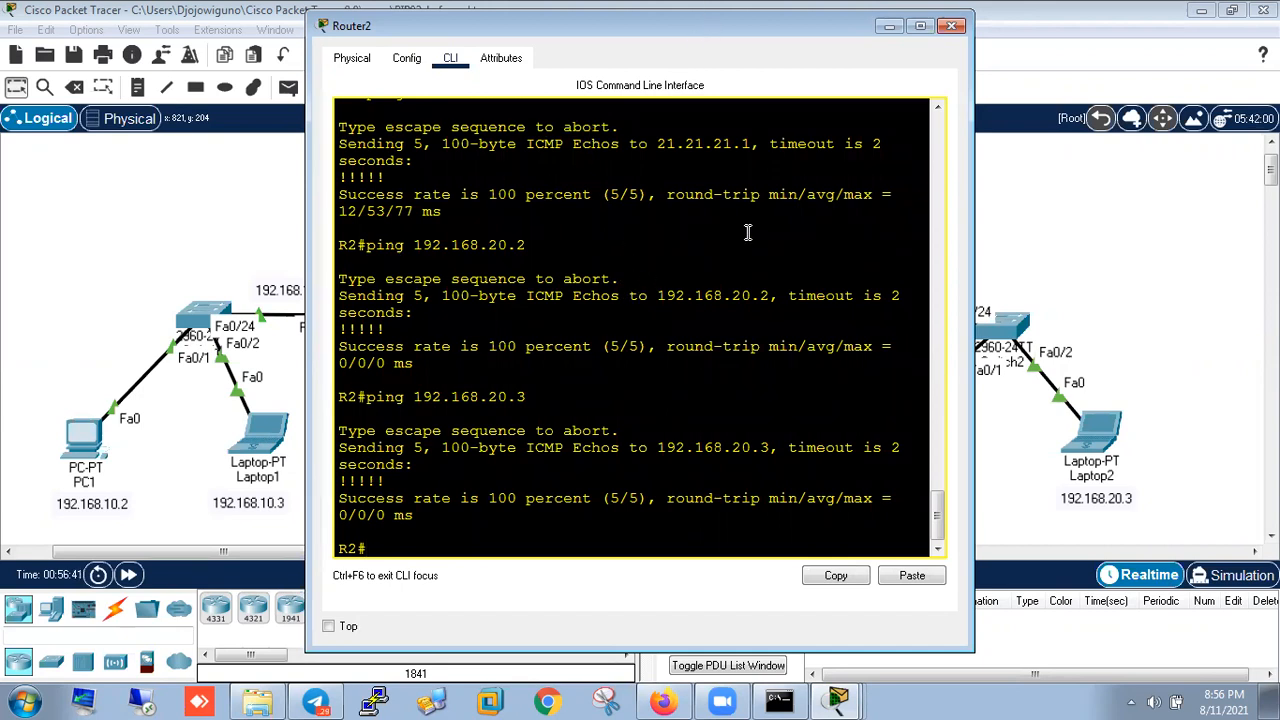
{"action": "left_click", "coordinate": [952, 28]}
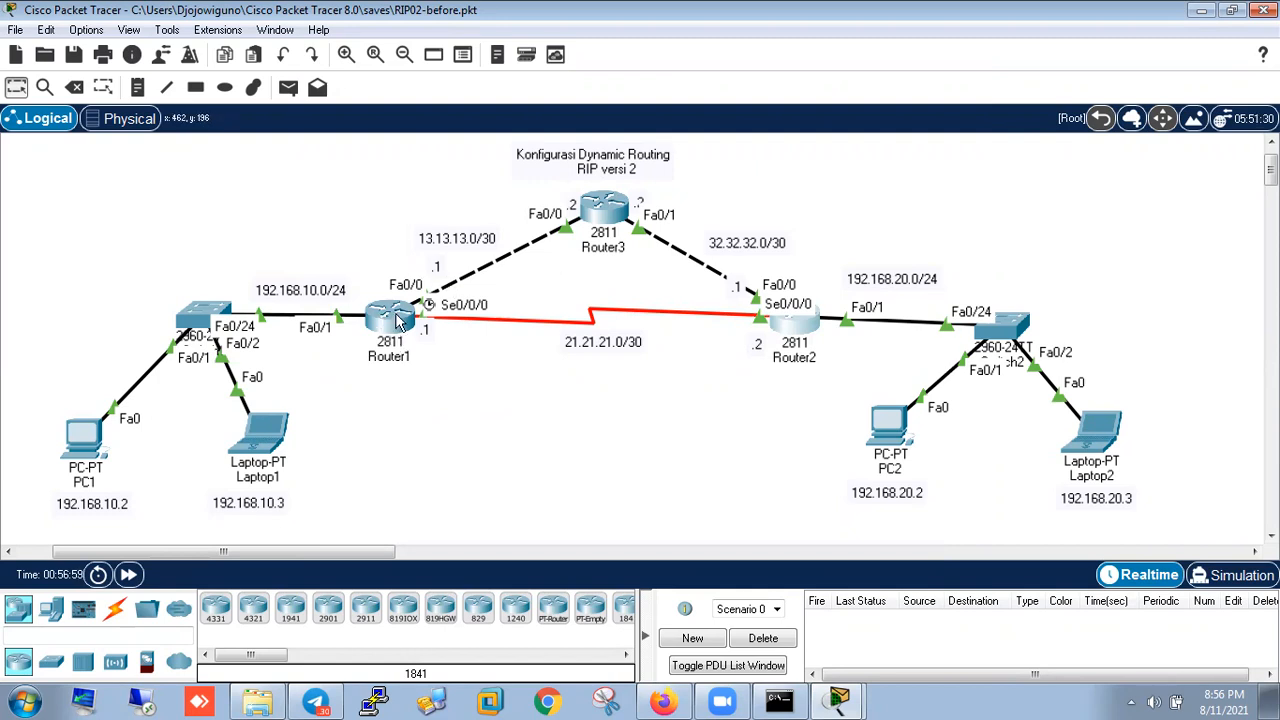
- Maximize Router1's command line, enter global configuration mode and start RIP configuration with router rip
{"action": "left_click", "coordinate": [911, 32]}
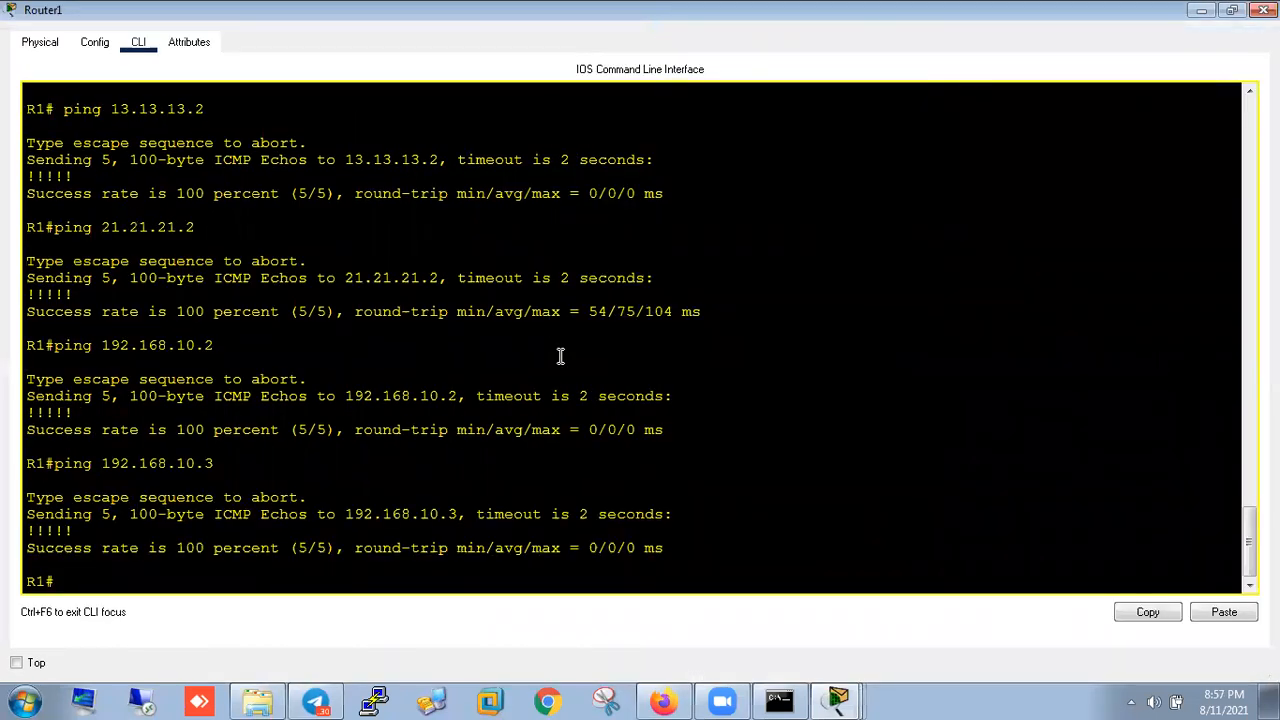
{"action": "type", "text": "conf t"}
{"action": "key", "text": "Return"}
{"action": "type", "text": "router rip"}
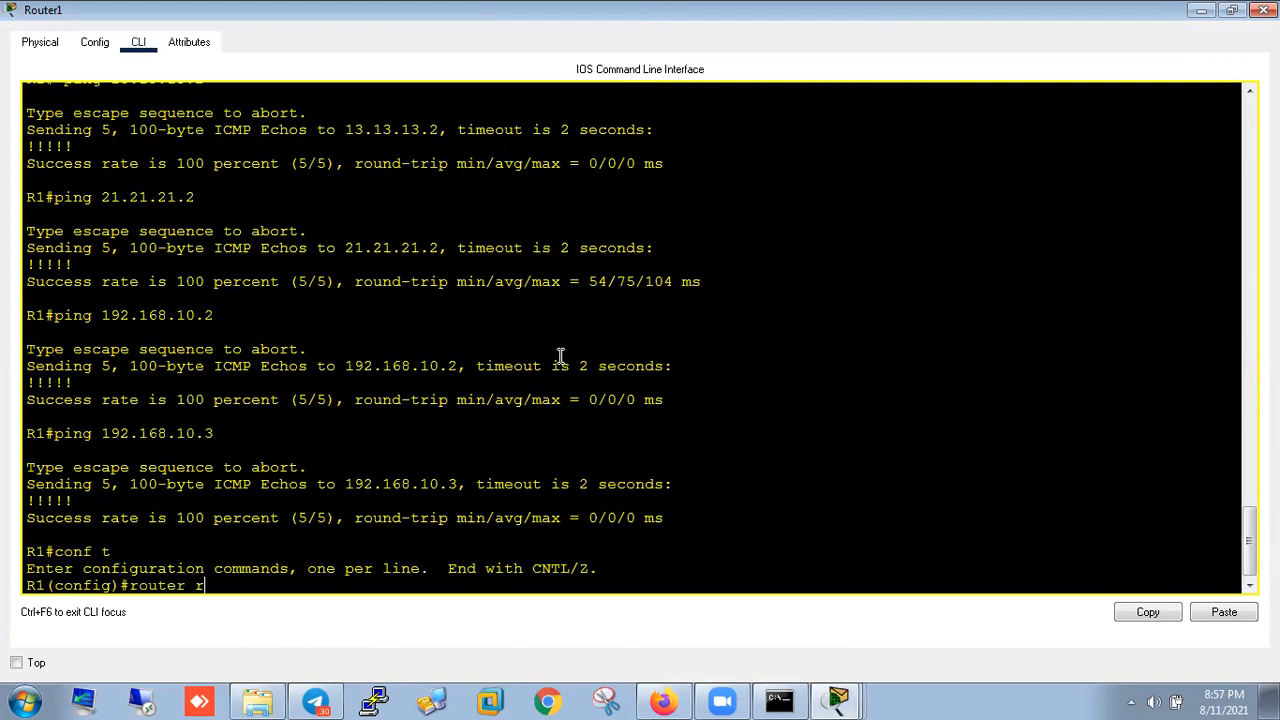
{"action": "key", "text": "Return"}
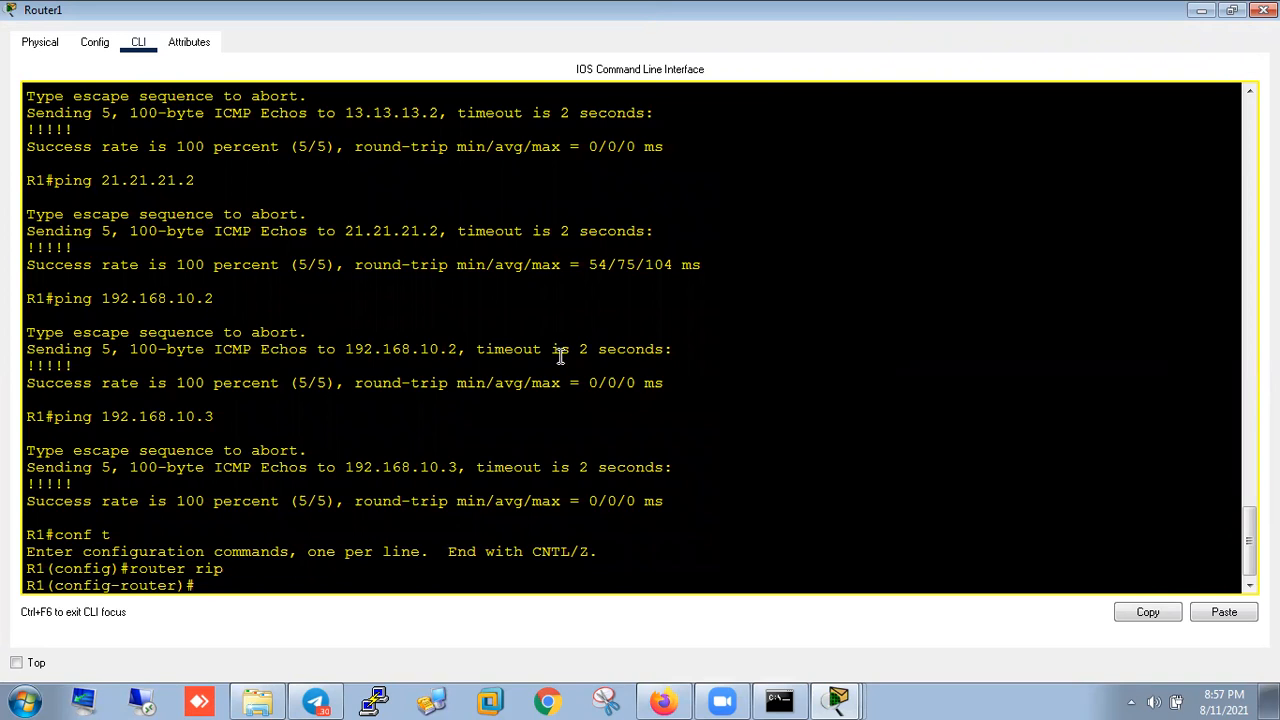
- Set R1's RIP to version 2 and disable automatic summarization with no auto-summary
{"action": "type", "text": "ver"}
{"action": "key", "text": "Tab"}
{"action": "type", "text": "2"}
{"action": "key", "text": "Return"}
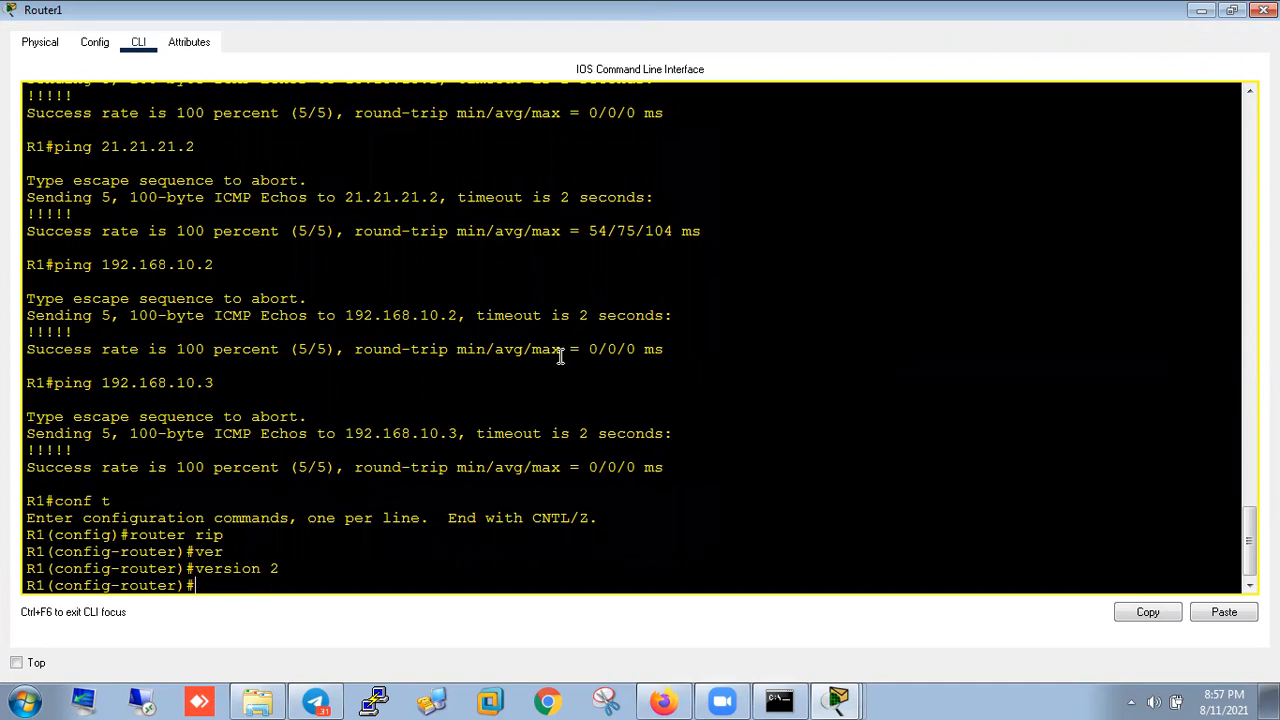
{"action": "type", "text": "no au"}
{"action": "key", "text": "Tab"}
{"action": "key", "text": "Return"}
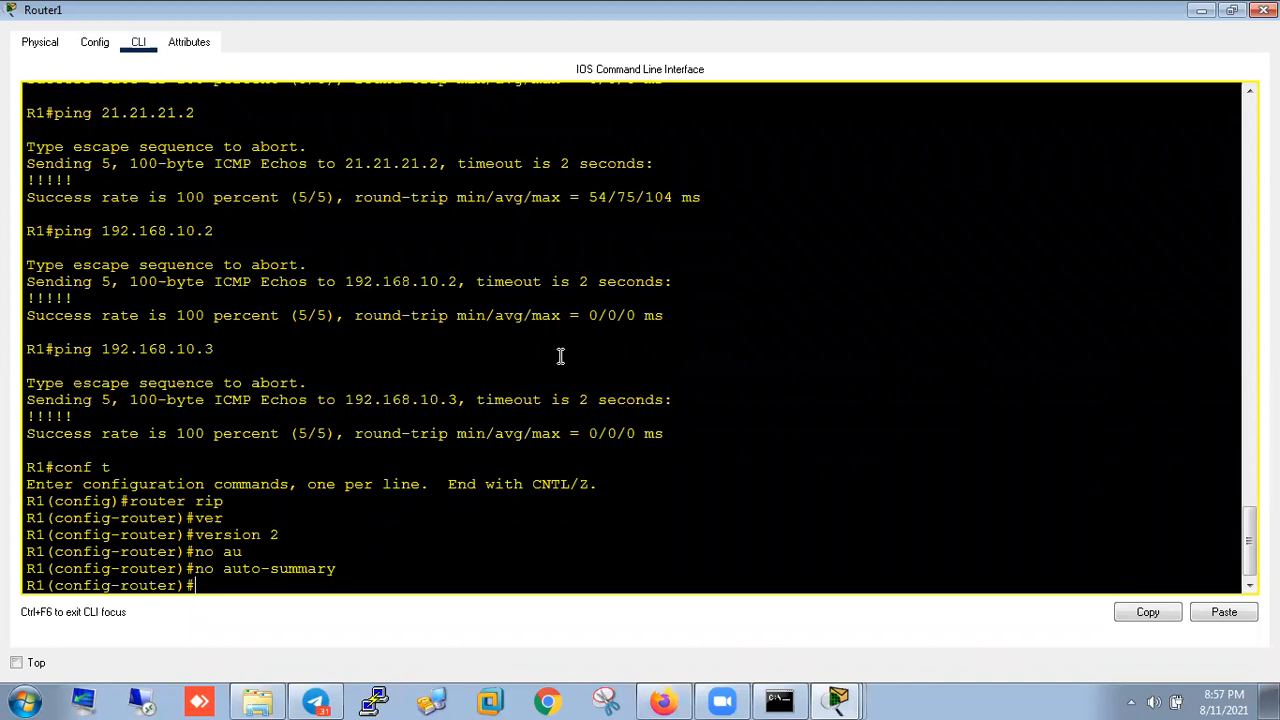
- Check Router1's directly connected networks in the topology and return to its maximized command line
{"action": "left_click", "coordinate": [1203, 10]}
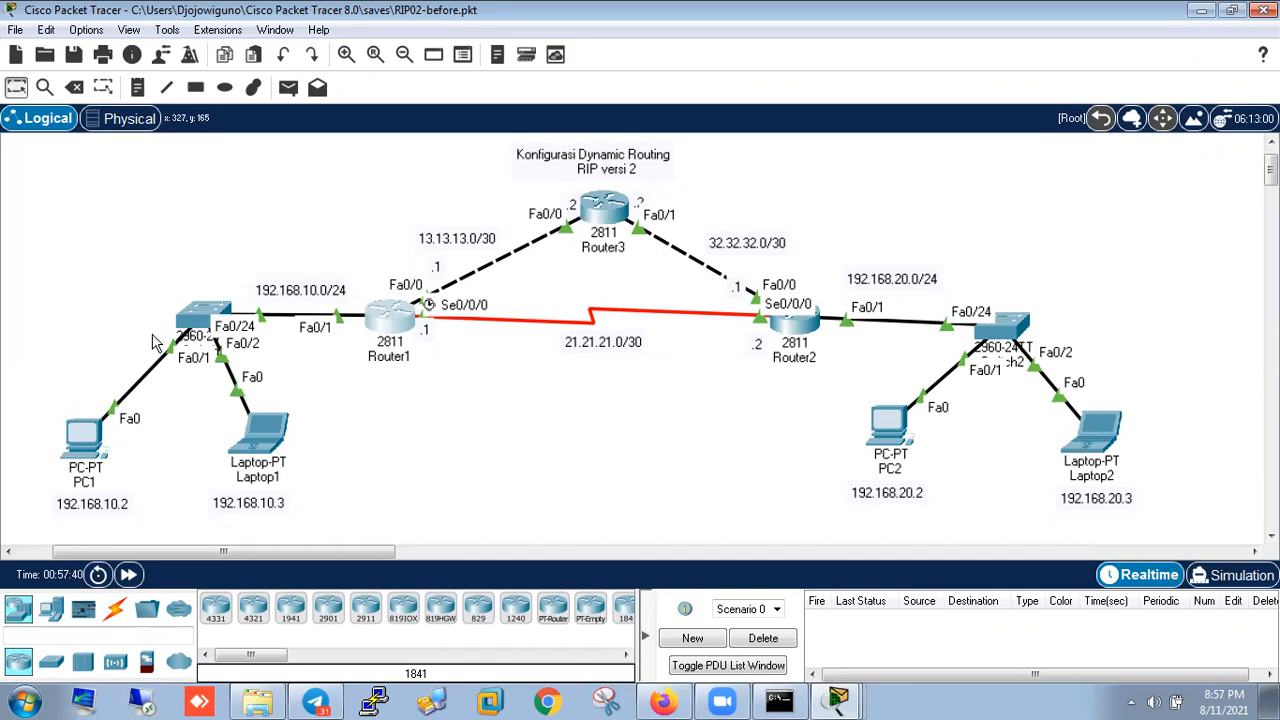
{"action": "left_click", "coordinate": [391, 328]}
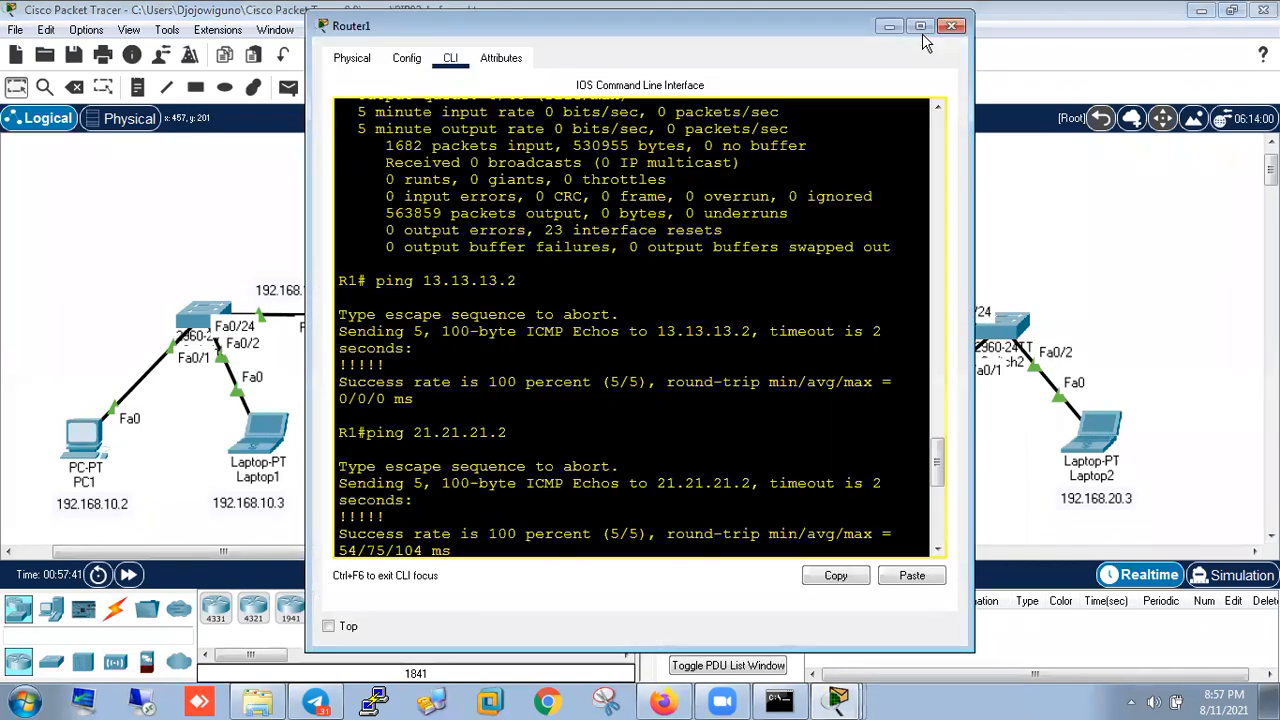
{"action": "left_click", "coordinate": [920, 27]}
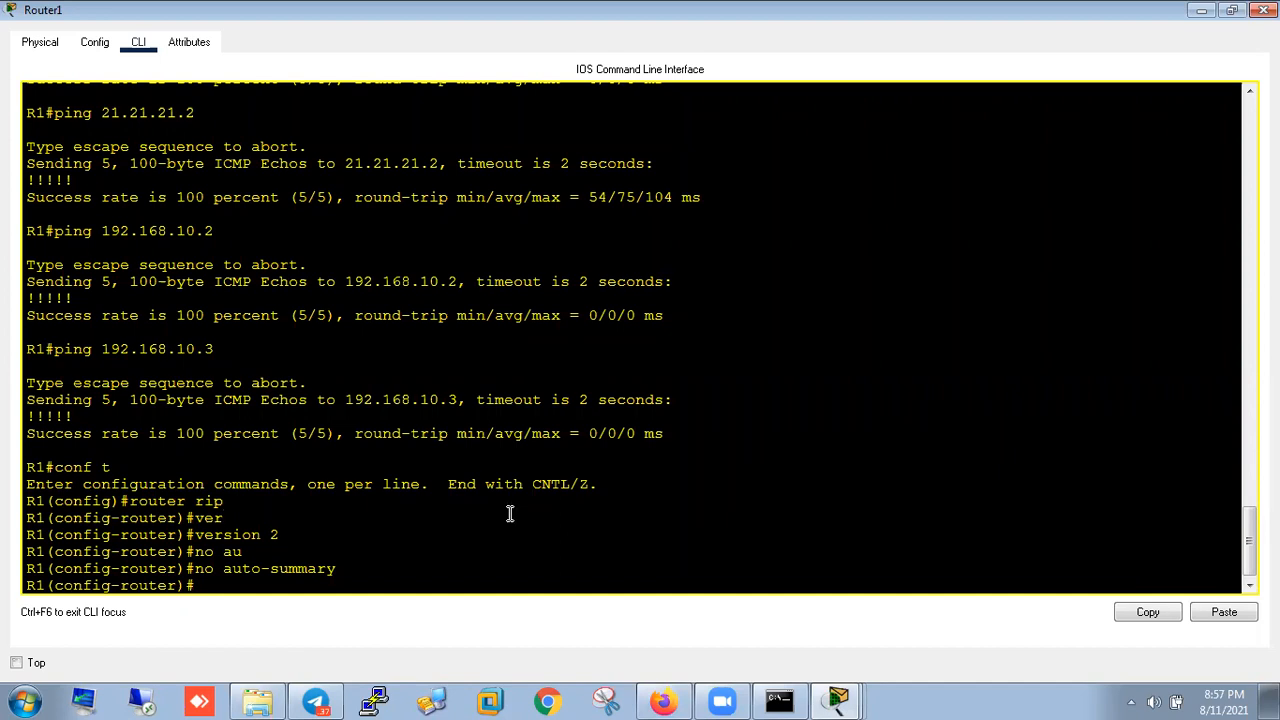
- Add network 31.32.31.0 to R1's RIP configuration, consulting the topology while entering the network command
{"action": "type", "text": "net"}
{"action": "key", "text": "Tab"}
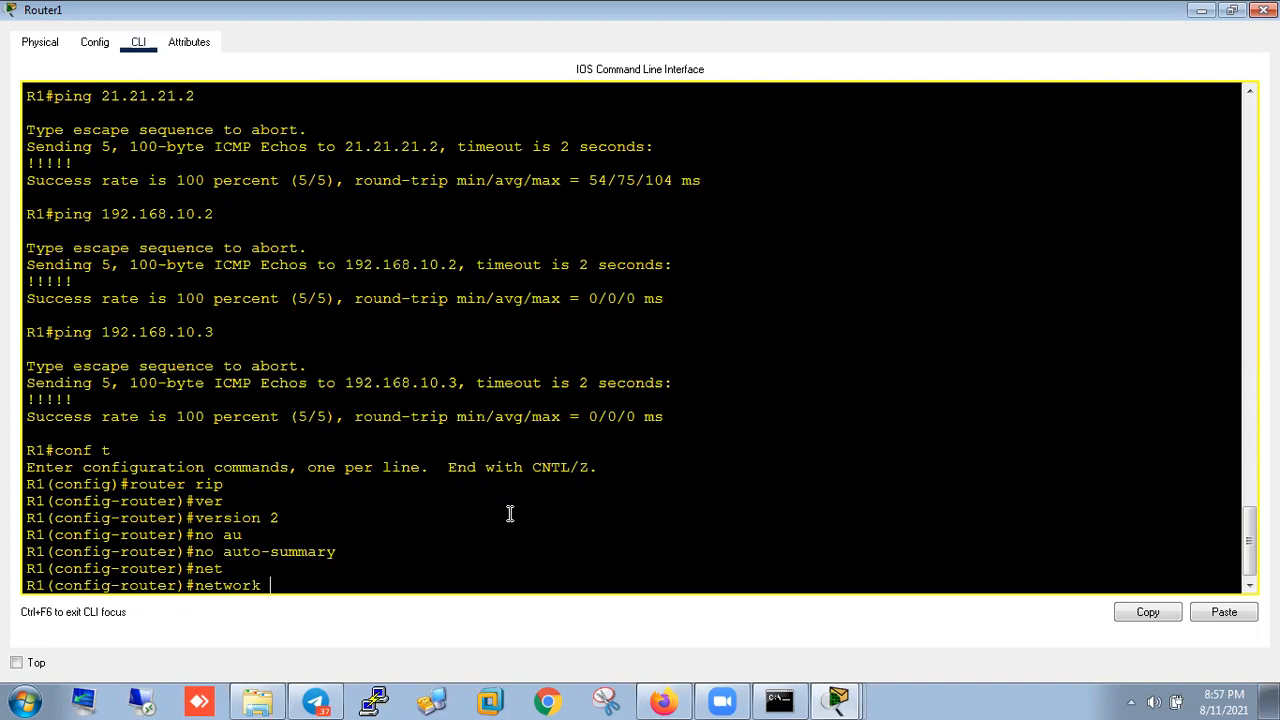
{"action": "left_click", "coordinate": [1198, 11]}
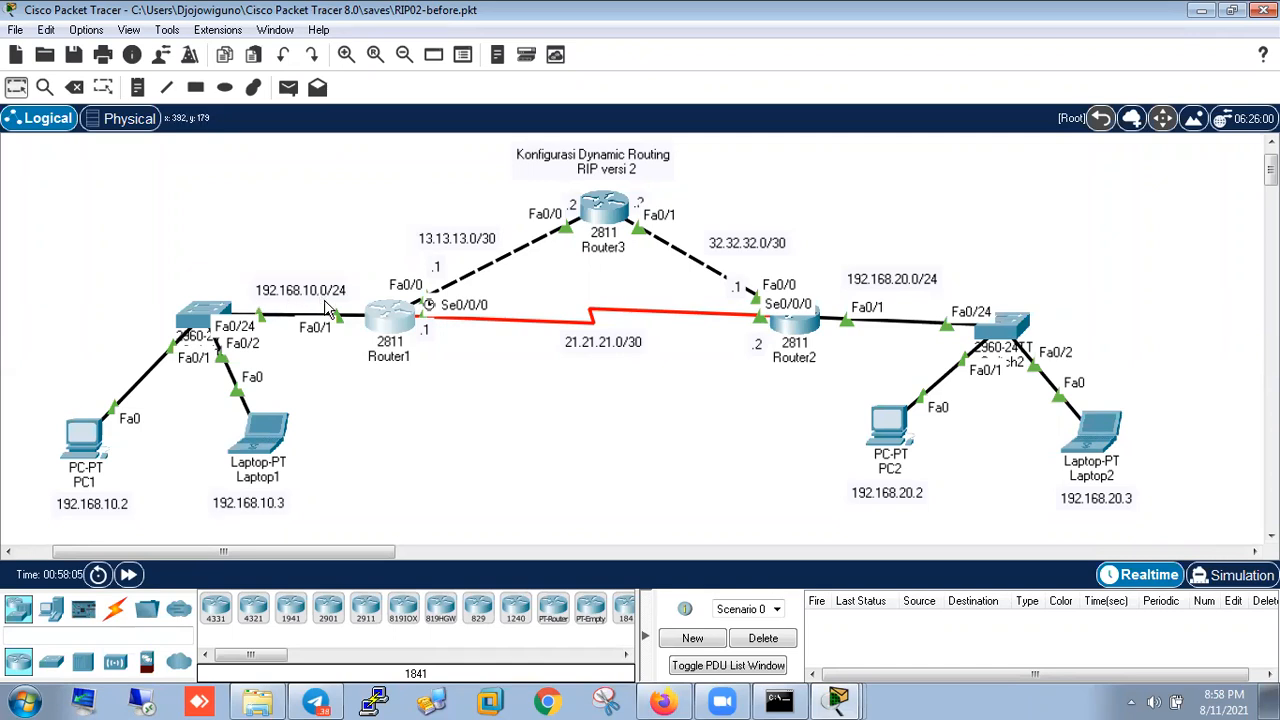
{"action": "left_click", "coordinate": [388, 320]}
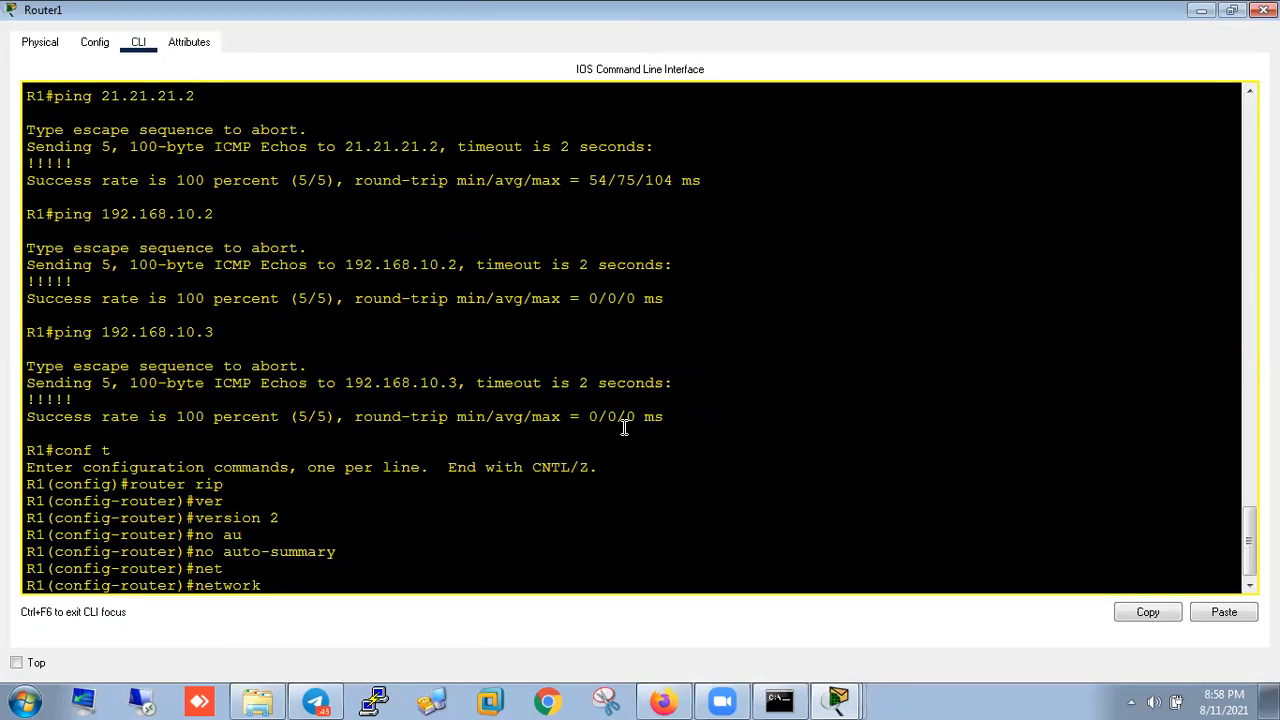
{"action": "type", "text": "31.32.32"}
{"action": "type", "text": "."}
{"action": "key", "text": "BackSpace"}
{"action": "key", "text": "BackSpace"}
{"action": "type", "text": "1.0"}
{"action": "key", "text": "Return"}
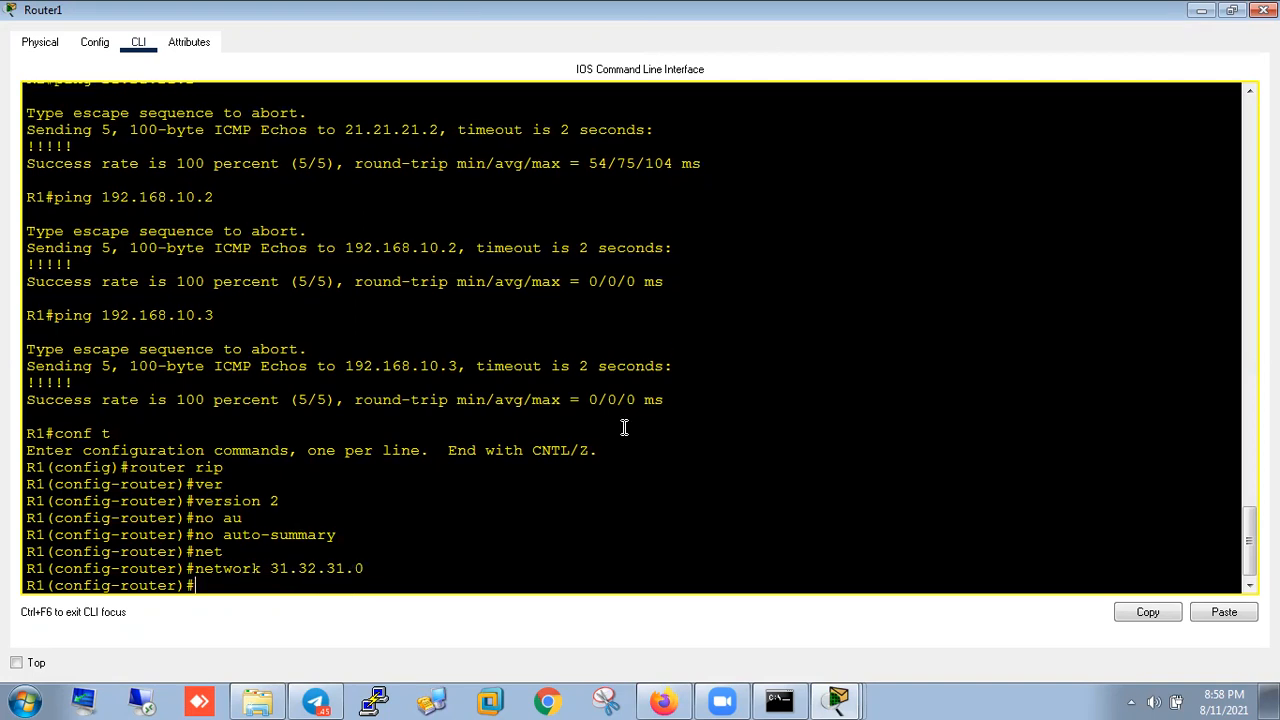
- Check the topology's addresses and remove network 31.32.31.0 from R1's RIP configuration
{"action": "left_click", "coordinate": [1203, 11]}
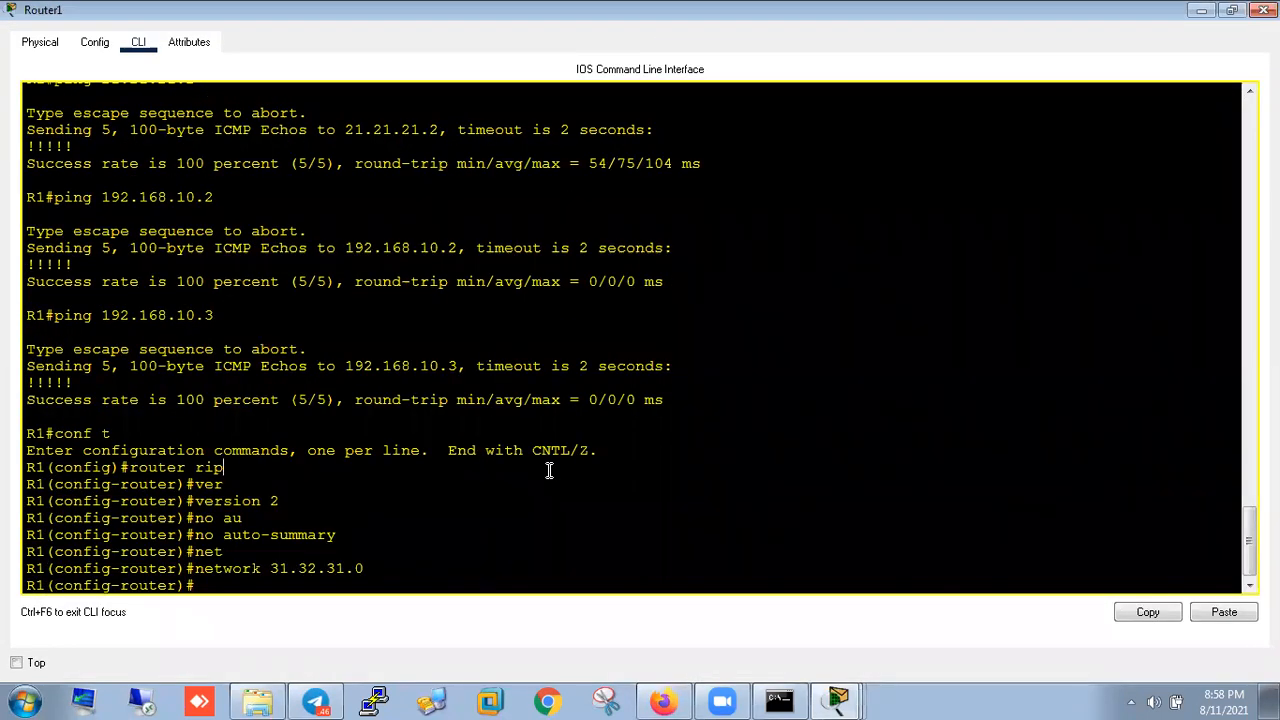
{"action": "type", "text": "no net"}
{"action": "key", "text": "Tab"}
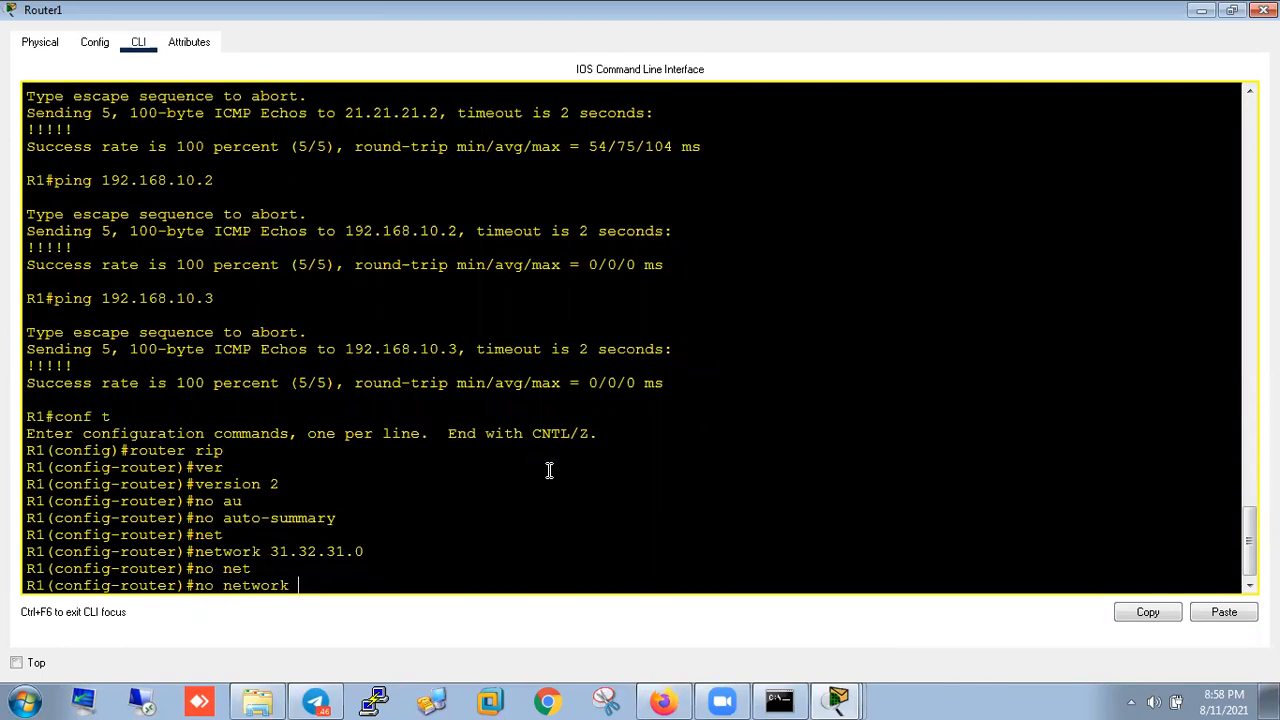
{"action": "type", "text": "31.32.31."}
{"action": "key", "text": "BackSpace"}
{"action": "key", "text": "BackSpace"}
{"action": "type", "text": "2.31.0"}
{"action": "key", "text": "Return"}
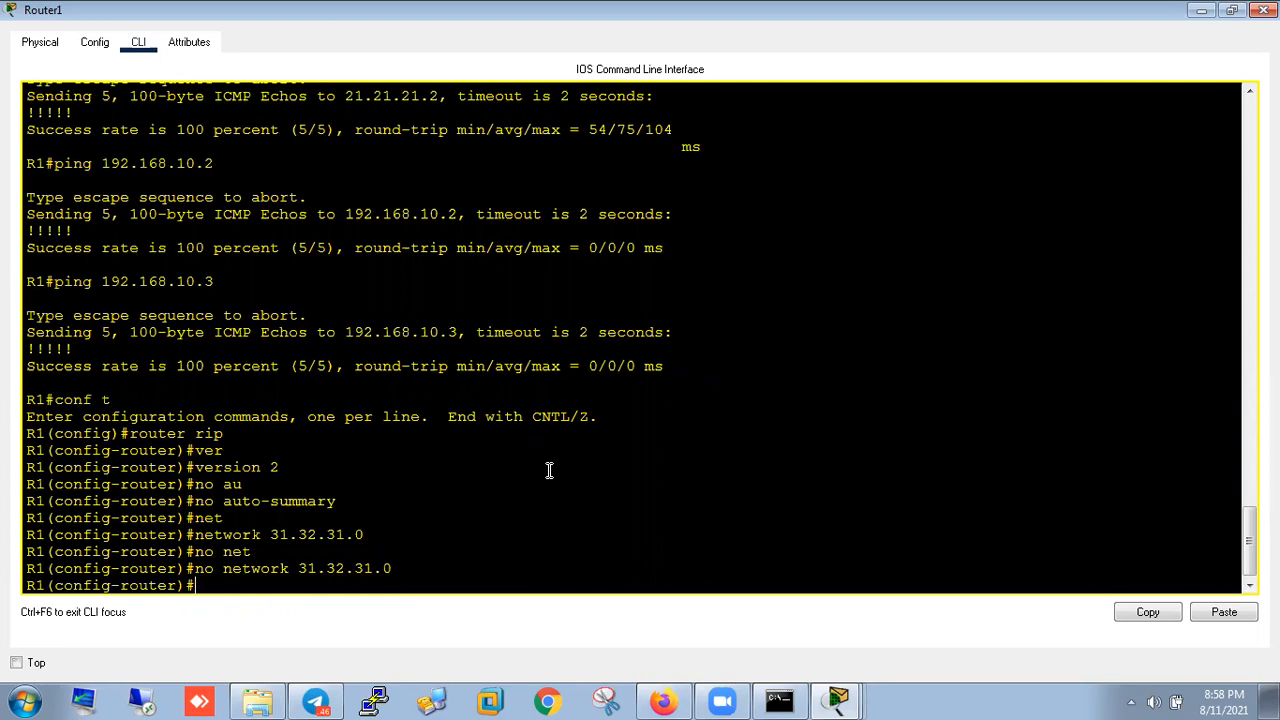
- Add networks 13.13.13.0, 192.168.10.0 and 21.21.21.0 to R1's RIP configuration
{"action": "type", "text": "network 13.13.13.0"}
{"action": "key", "text": "Return"}
{"action": "type", "text": "net"}
{"action": "key", "text": "Tab"}
{"action": "type", "text": "192.168.10.0"}
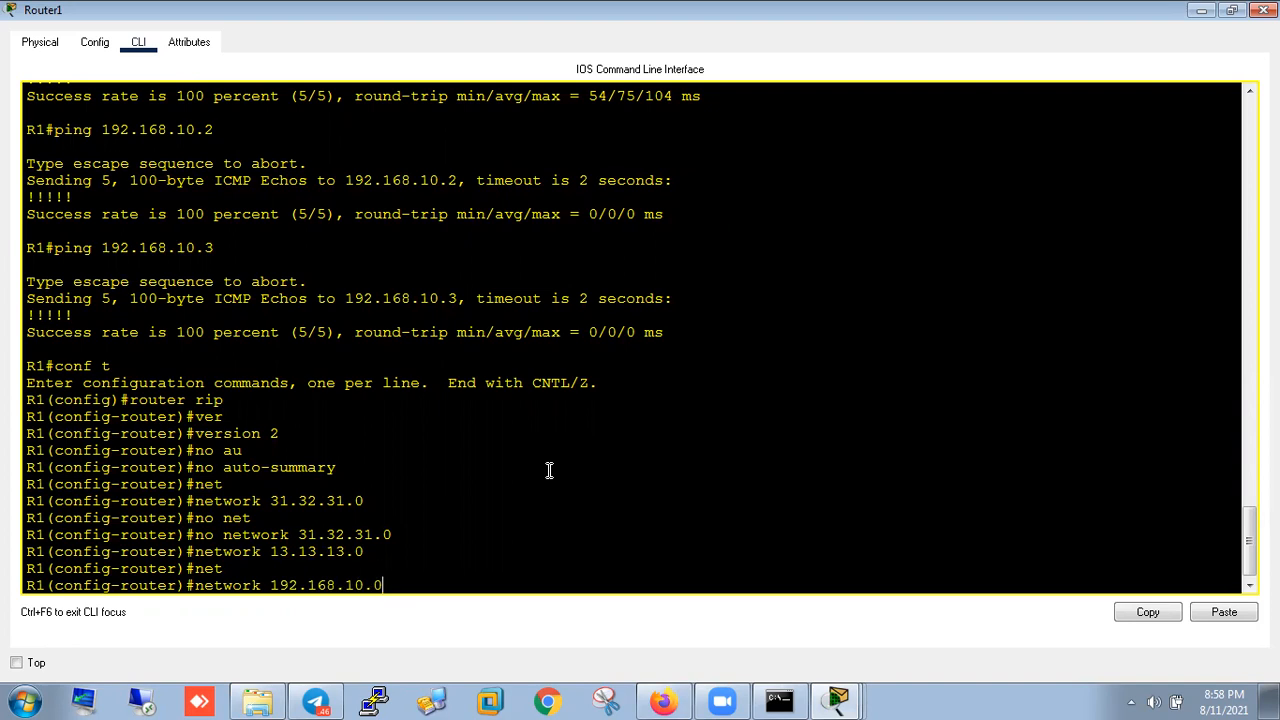
{"action": "key", "text": "Return"}
{"action": "type", "text": "net"}
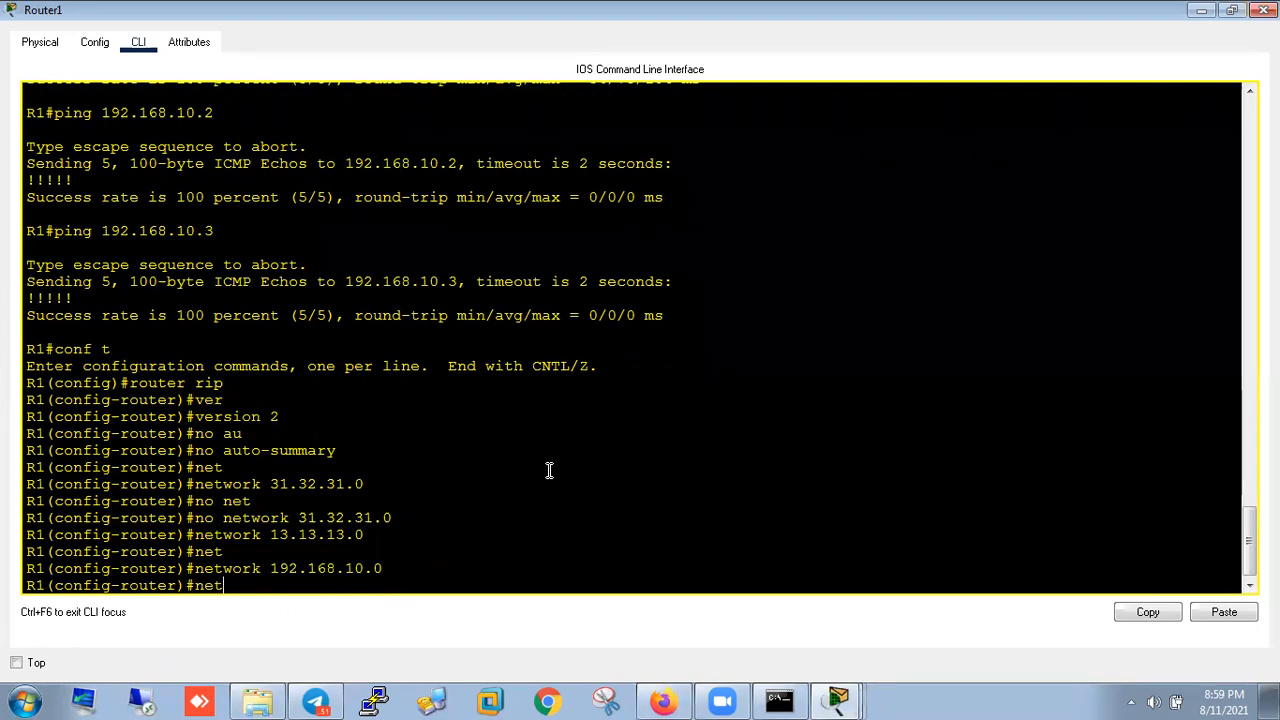
{"action": "type", "text": "wo"}
{"action": "key", "text": "Tab"}
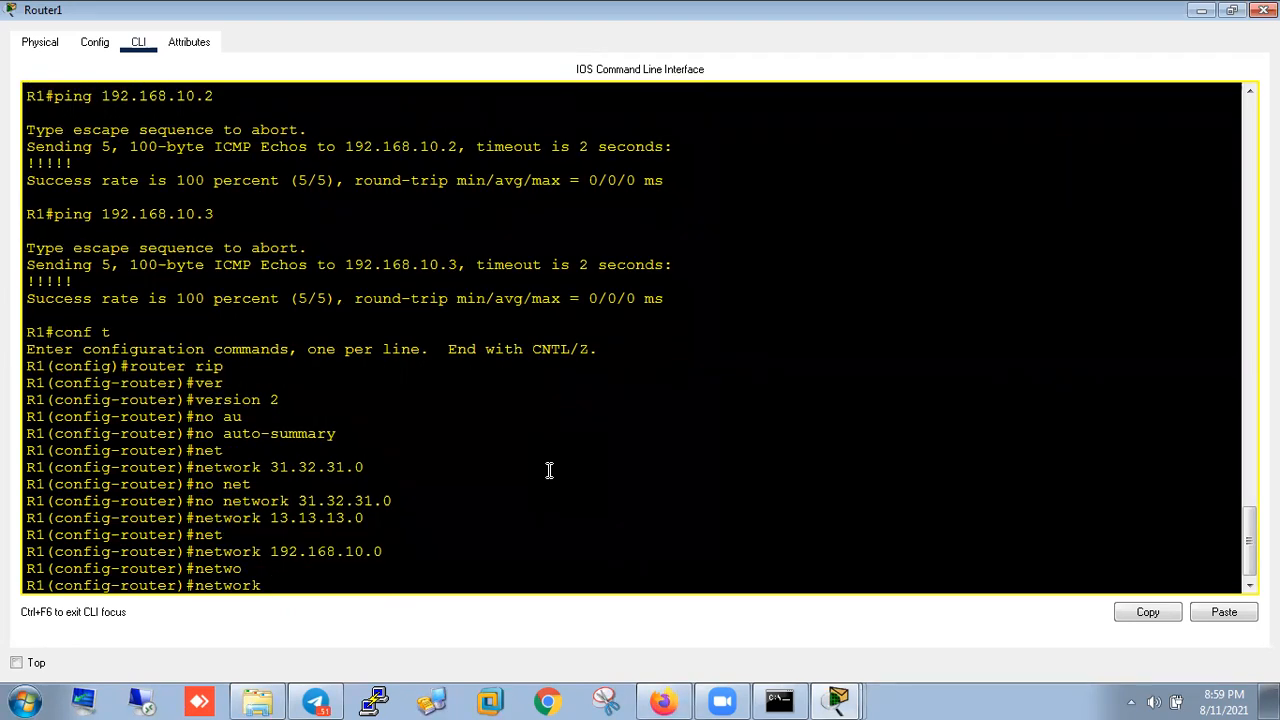
{"action": "type", "text": "21.21.21.0"}
{"action": "key", "text": "Return"}
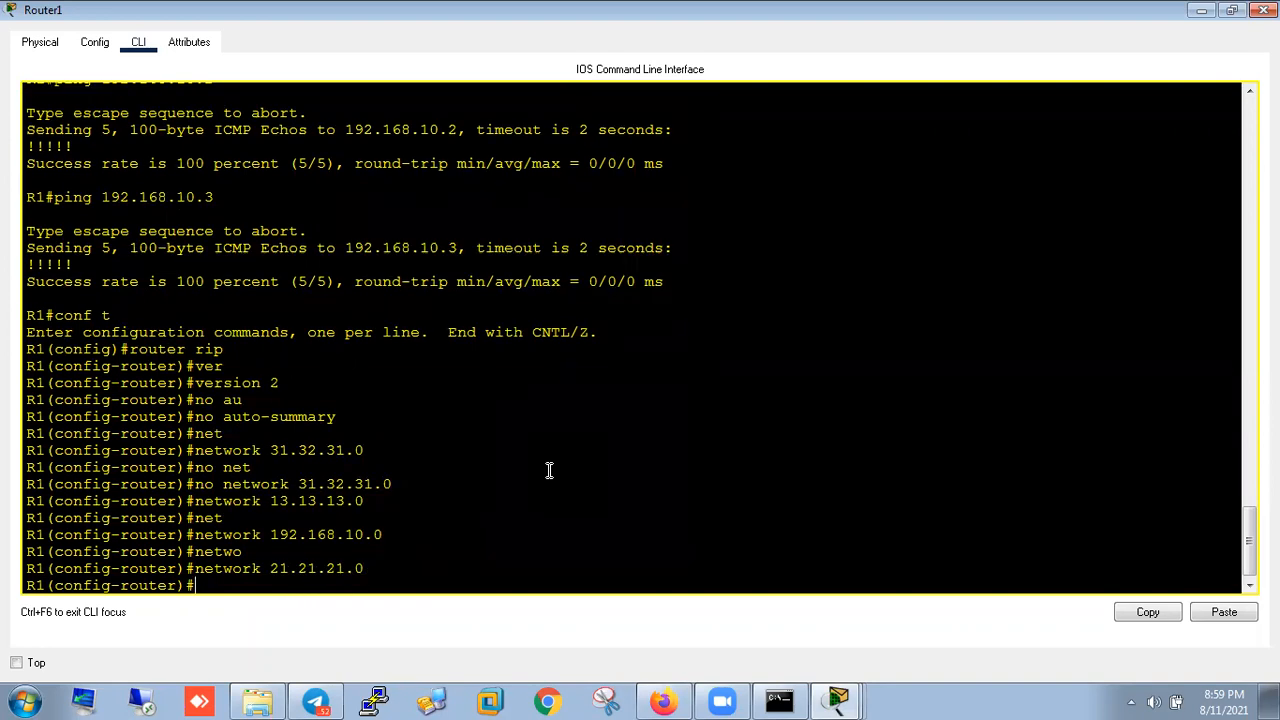
- Exit R1's configuration mode and save the configuration with copy running-config startup-config, accepting the default filename, and with wr
{"action": "type", "text": "end"}
{"action": "key", "text": "Return"}
{"action": "key", "text": "Return"}
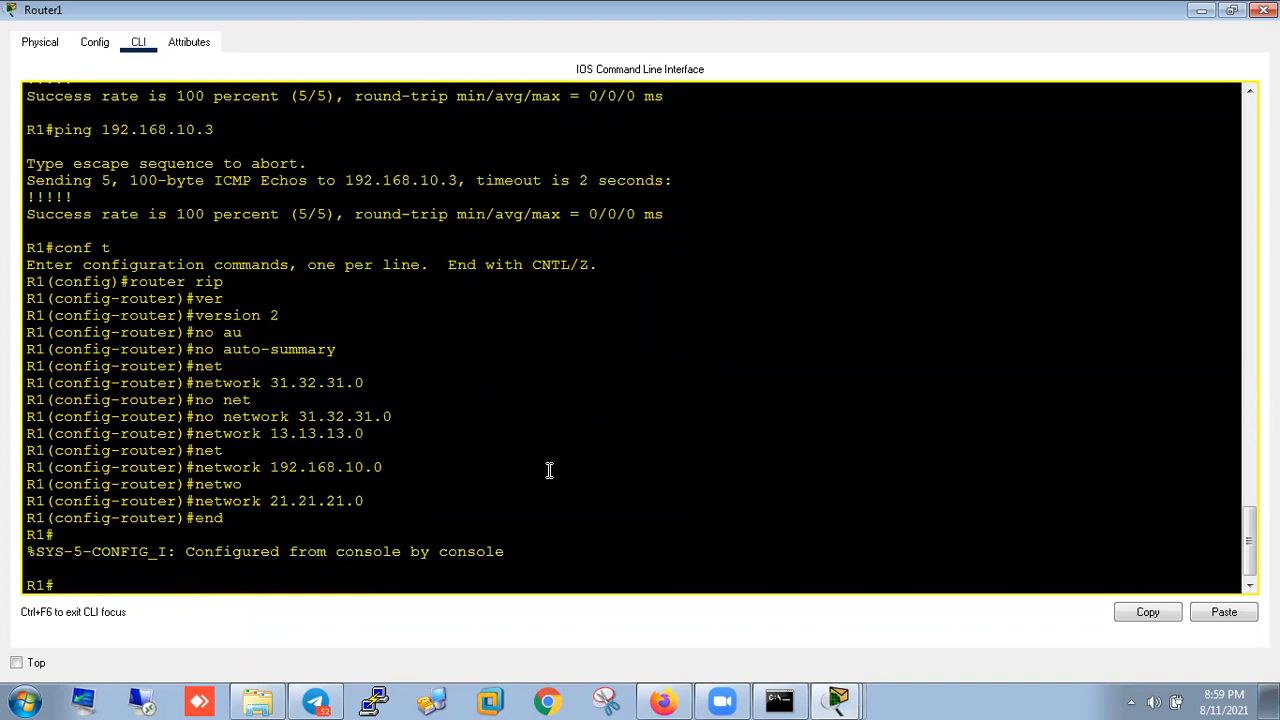
{"action": "type", "text": "copy ru"}
{"action": "key", "text": "Tab"}
{"action": "type", "text": "st"}
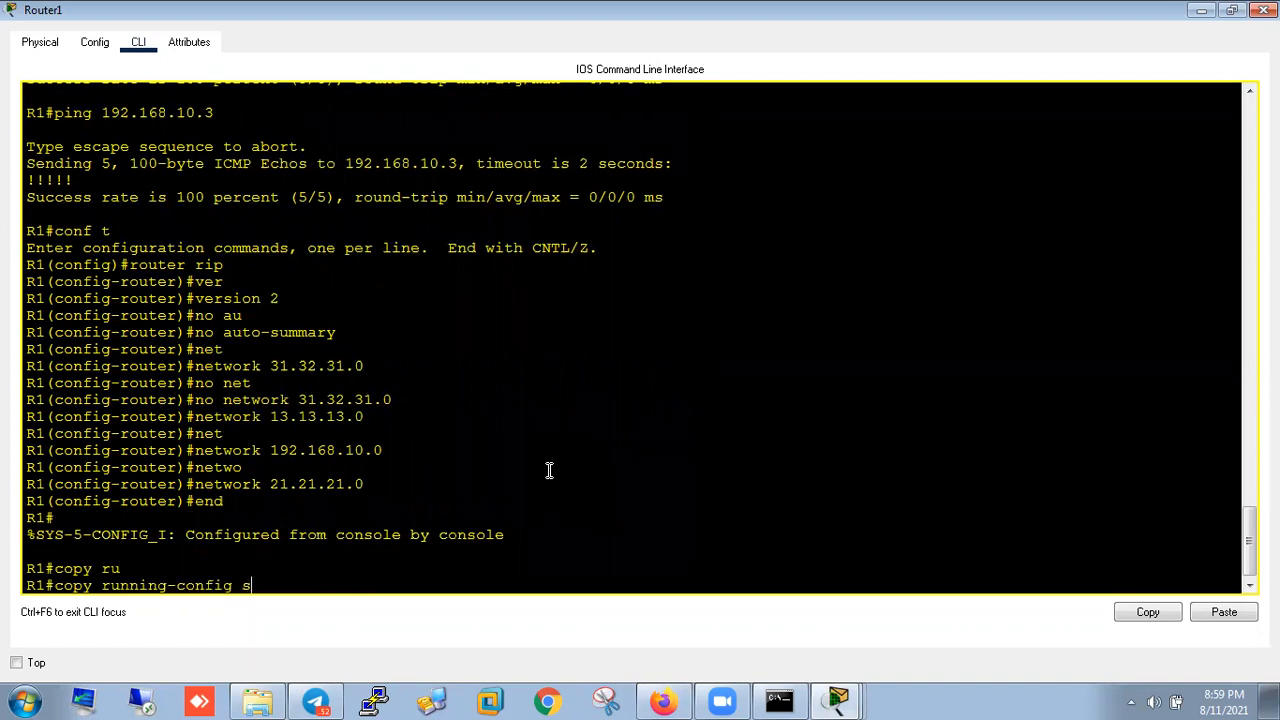
{"action": "key", "text": "Tab"}
{"action": "key", "text": "Return"}
{"action": "key", "text": "Return"}
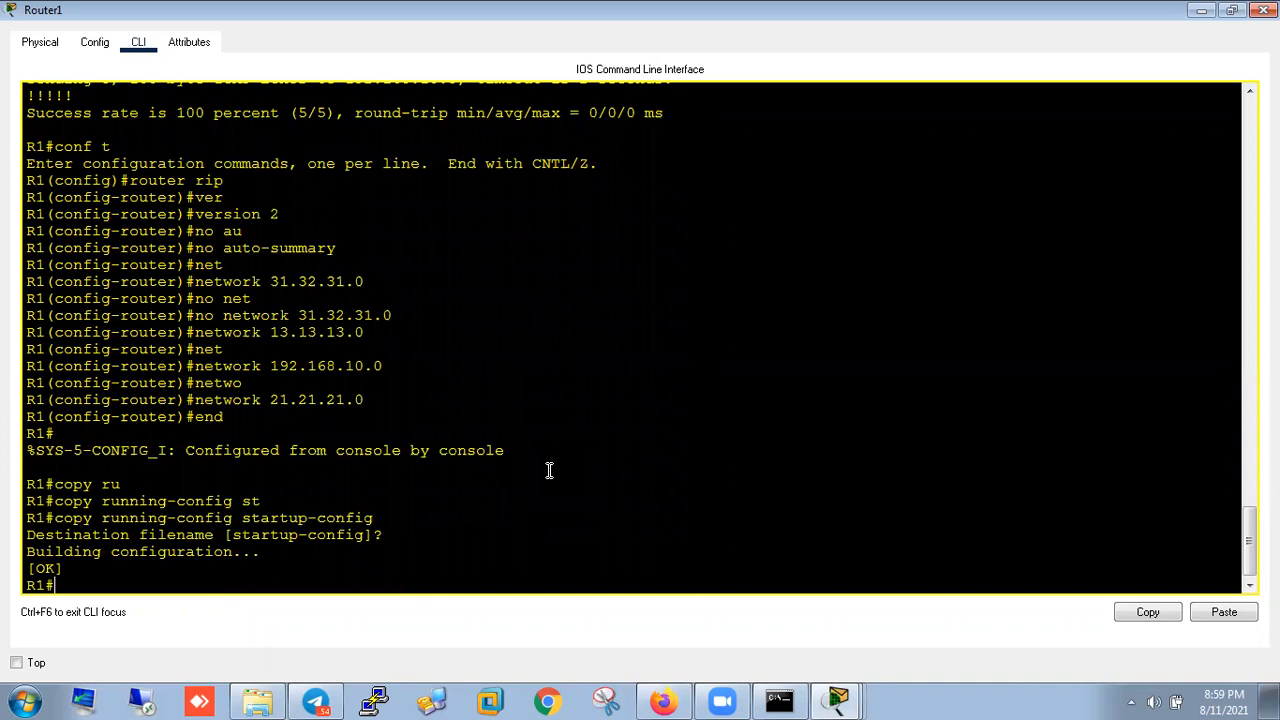
{"action": "type", "text": "wr"}
{"action": "key", "text": "Return"}
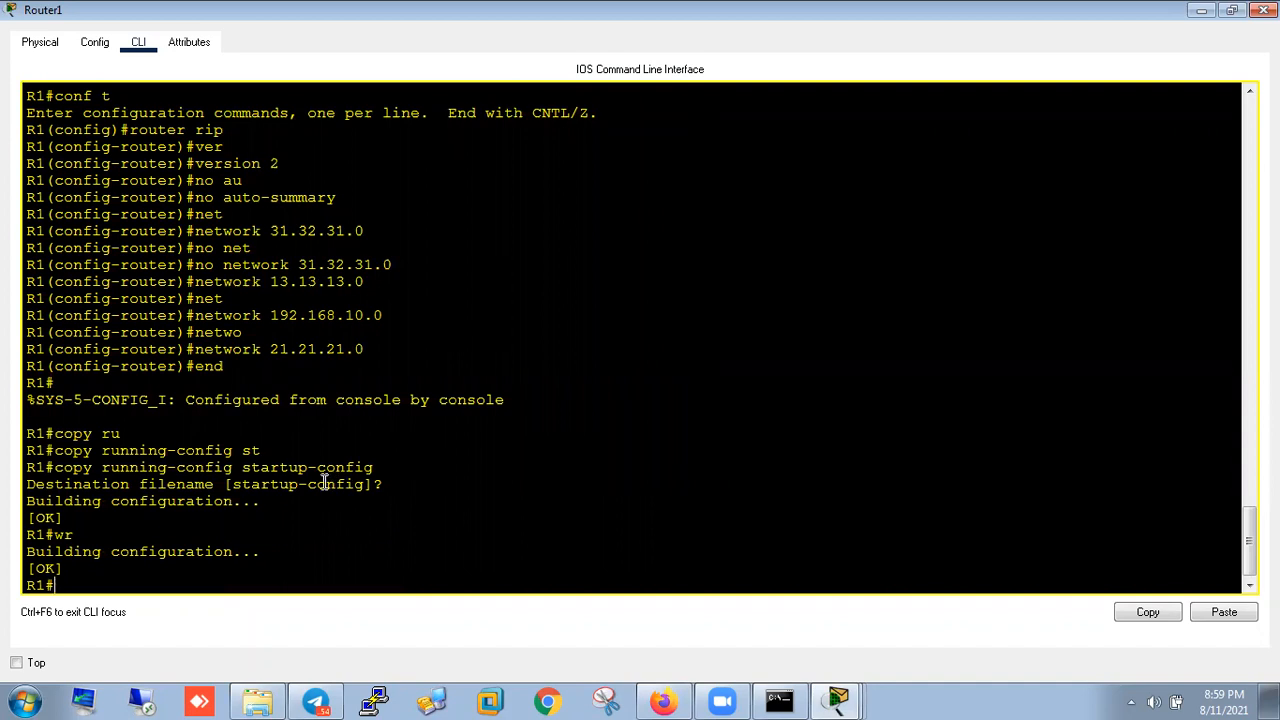
- Return to the topology, open Router3's command line in a maximized window and start its console session
{"action": "left_click", "coordinate": [1198, 12]}
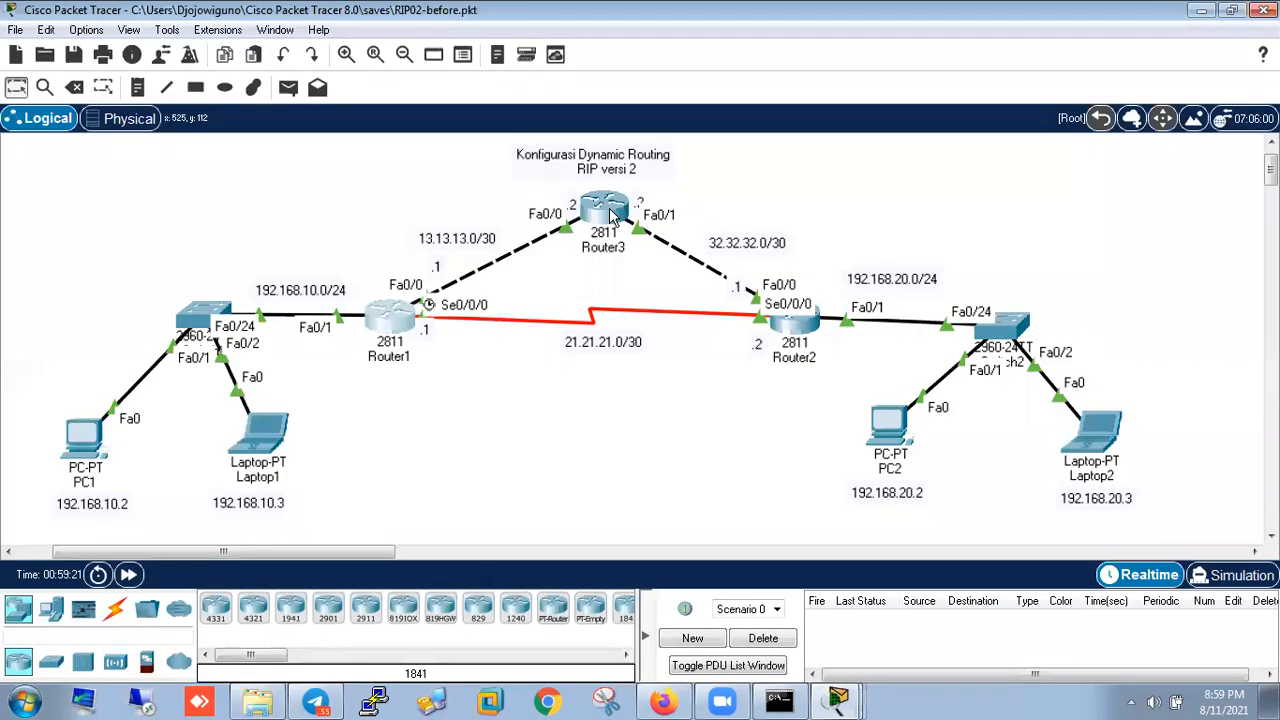
{"action": "left_click", "coordinate": [605, 208]}
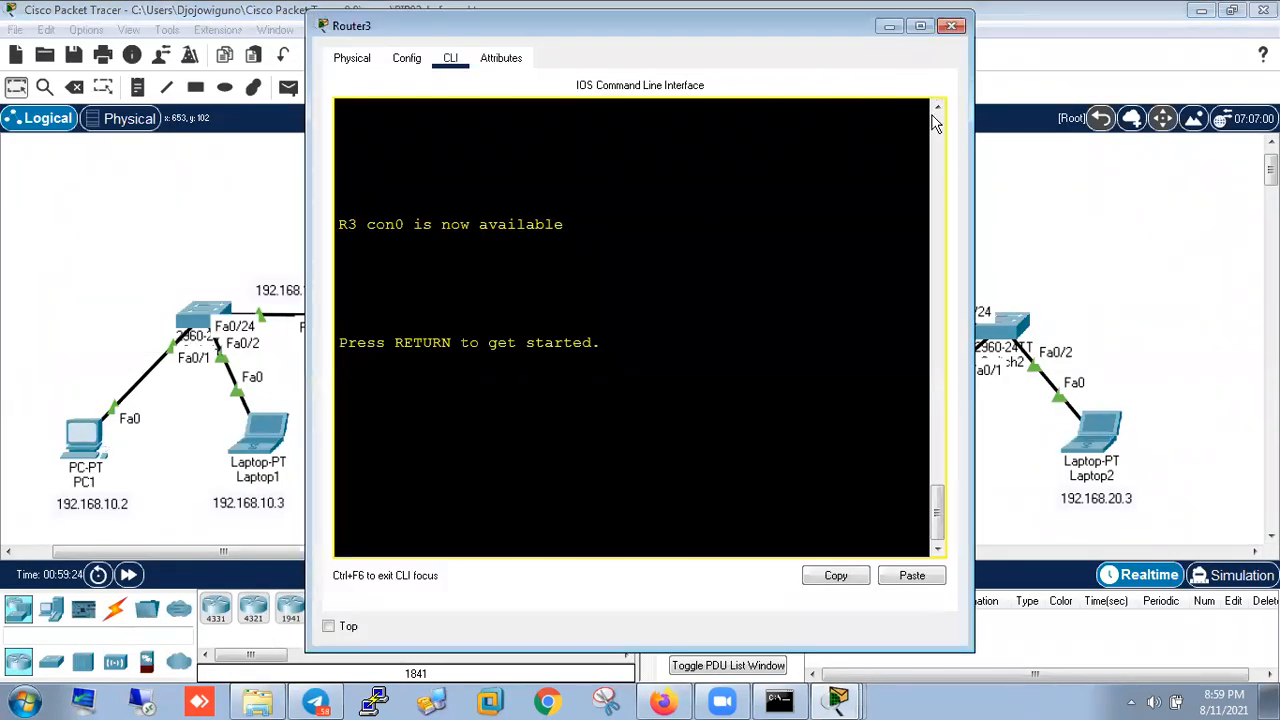
{"action": "left_click", "coordinate": [920, 30]}
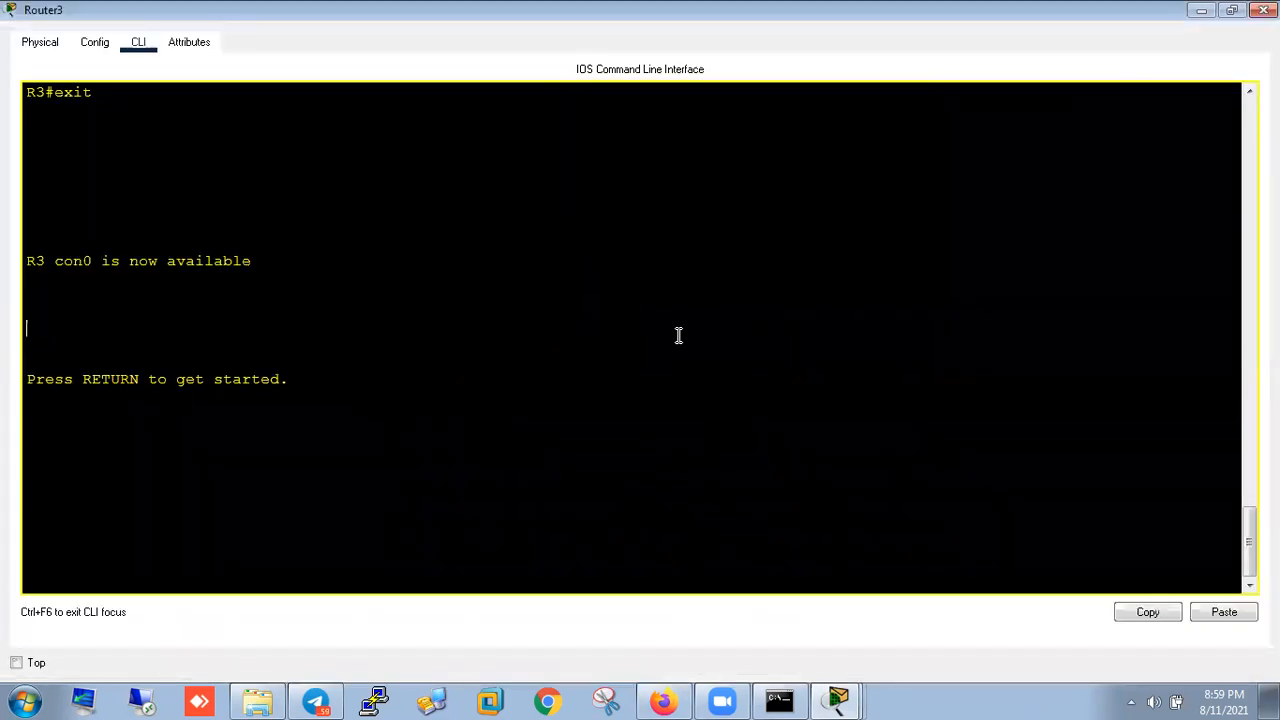
{"action": "key", "text": "Return"}
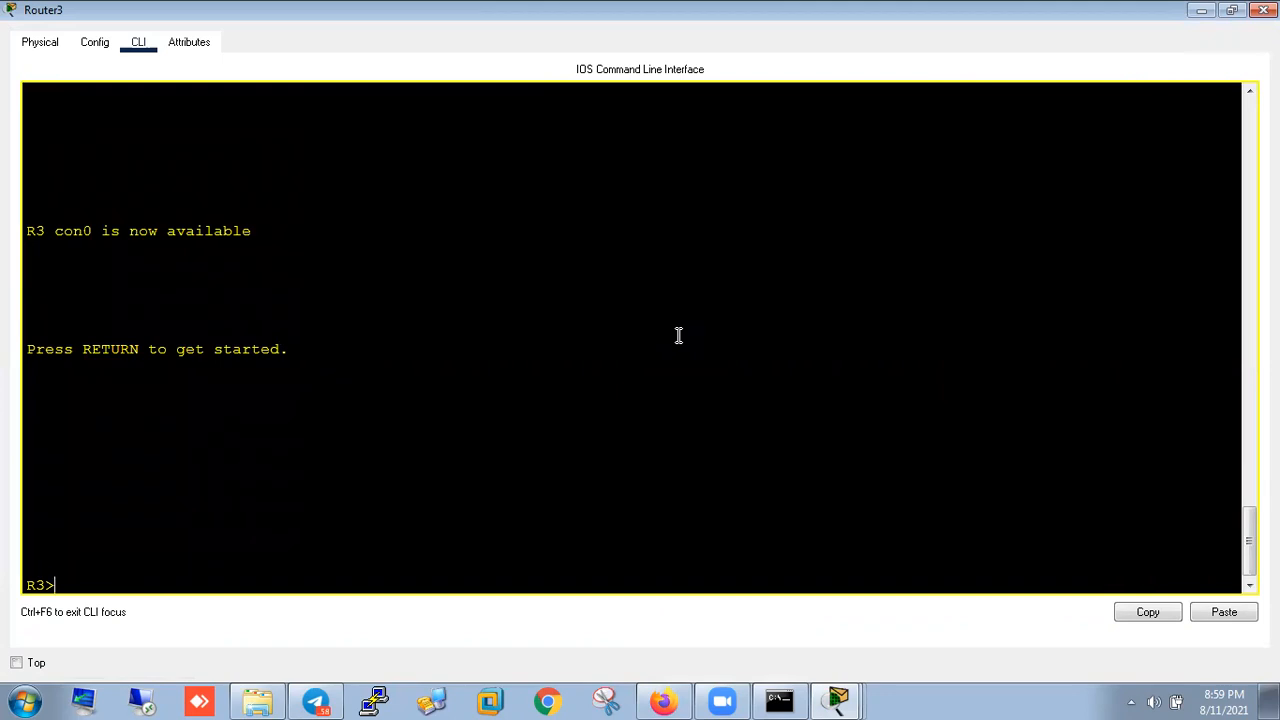
- Enter global configuration mode on R3, start the RIP routing process and set it to version 2
{"action": "type", "text": "en"}
{"action": "key", "text": "Return"}
{"action": "type", "text": "c"}
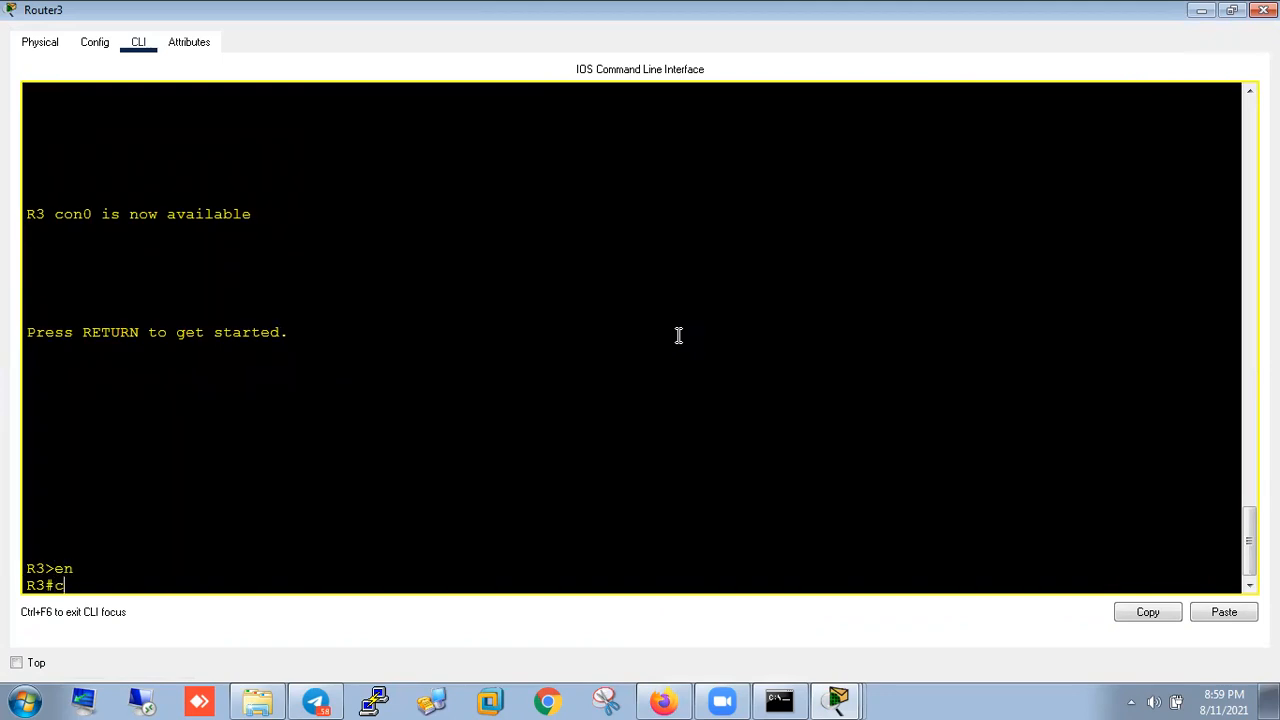
{"action": "type", "text": "onf t"}
{"action": "key", "text": "Return"}
{"action": "type", "text": "r"}
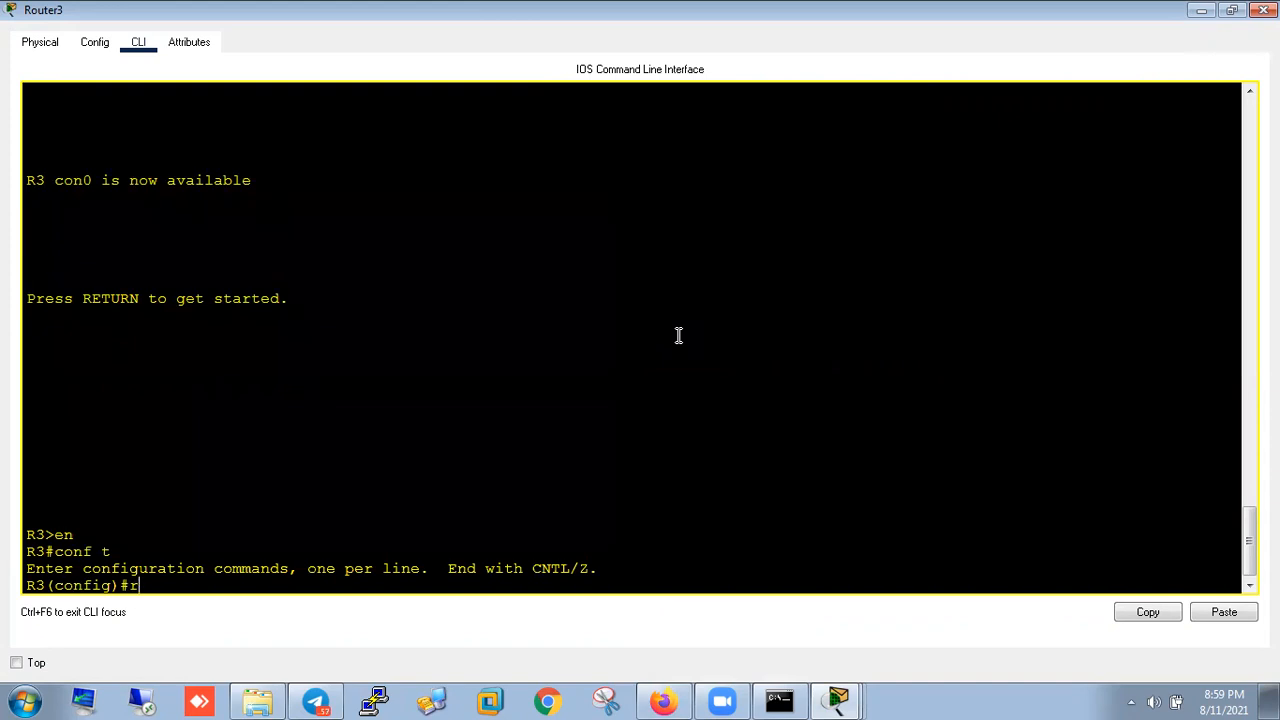
{"action": "type", "text": "outer rip"}
{"action": "key", "text": "Return"}
{"action": "type", "text": "version"}
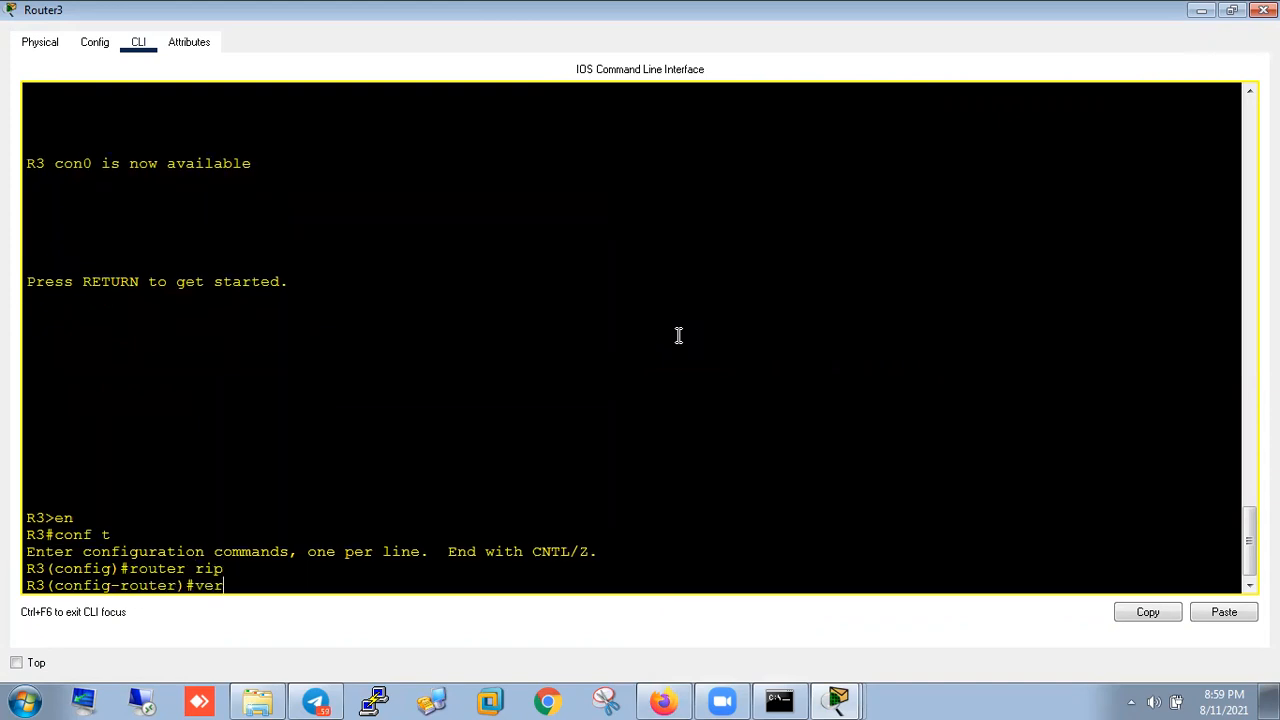
{"action": "key", "text": "Tab"}
{"action": "type", "text": "2"}
{"action": "key", "text": "Return"}
- Turn off automatic route summarization for RIP on R3 with no auto-summary
{"action": "type", "text": "nfig-router)#n"}
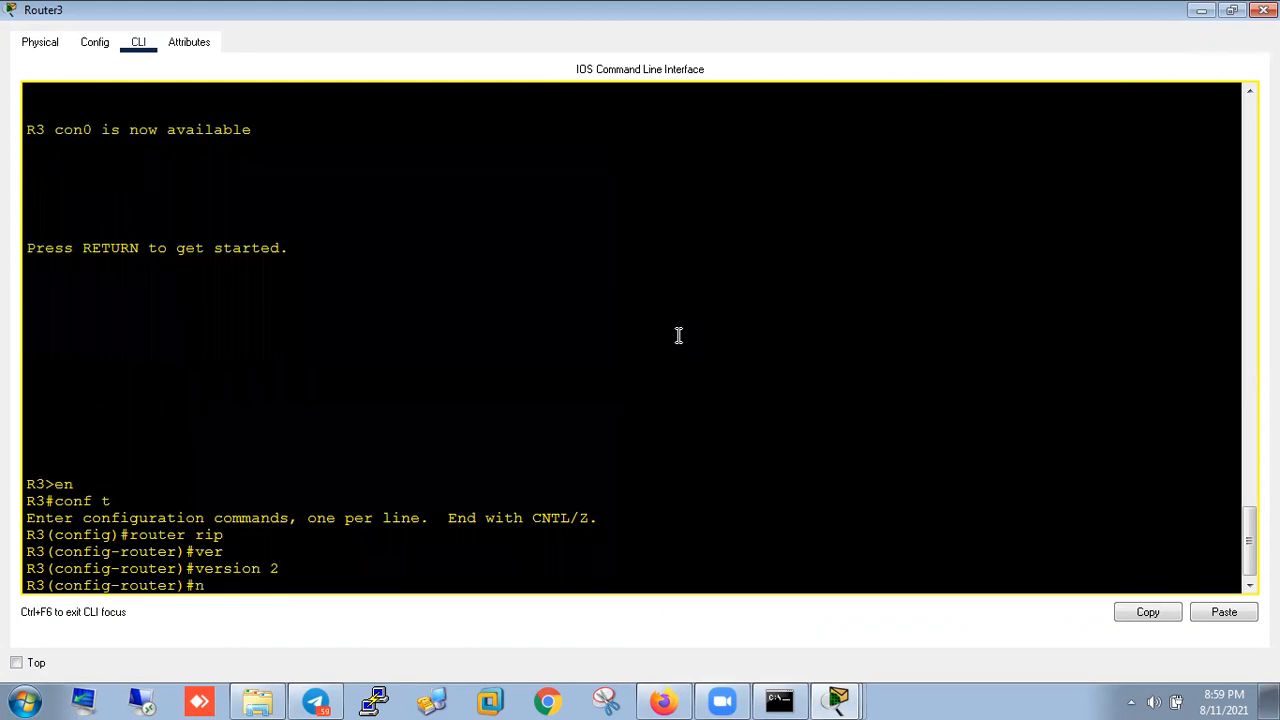
{"action": "type", "text": "o"}
{"action": "key", "text": "Tab"}
{"action": "type", "text": "u"}
{"action": "key", "text": "Tab"}
{"action": "key", "text": "BackSpace"}
{"action": "key", "text": "Tab"}
{"action": "type", "text": "a"}
{"action": "key", "text": "Tab"}
{"action": "key", "text": "Return"}
- Add networks 13.13.13.0 and 32.32.32.0 to R3's RIP configuration, checking the addresses in the topology
{"action": "type", "text": "net"}
{"action": "key", "text": "Tab"}
{"action": "type", "text": "13.13.13.0"}
{"action": "key", "text": "Return"}
{"action": "type", "text": "net"}
{"action": "key", "text": "Tab"}
{"action": "left_click", "coordinate": [1200, 18]}
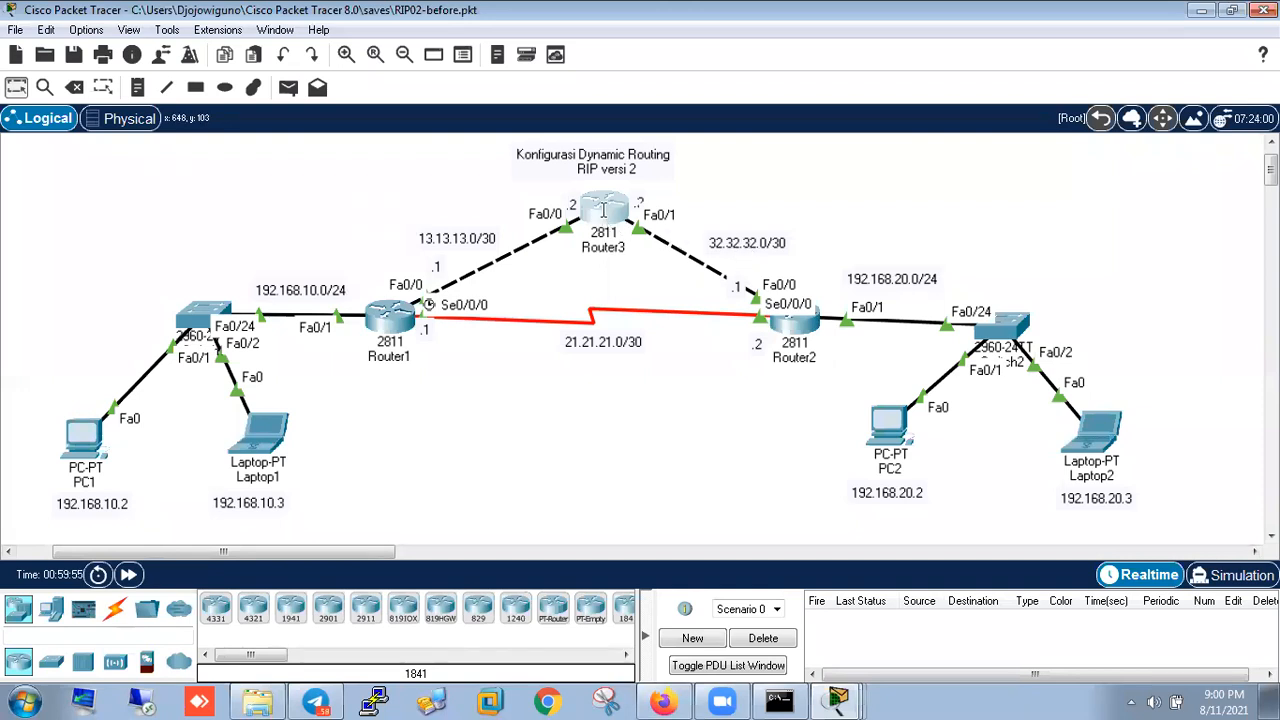
{"action": "left_click", "coordinate": [603, 209]}
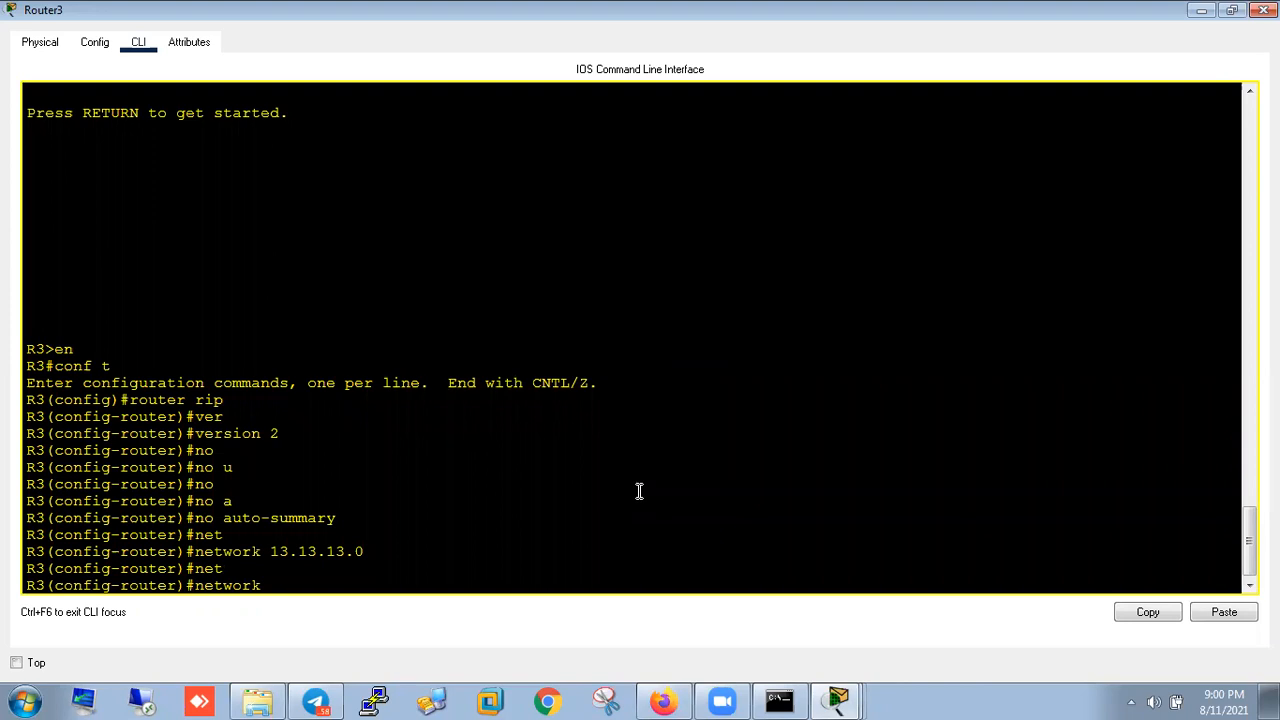
{"action": "type", "text": "3"}
{"action": "type", "text": "2.32.32.0"}
{"action": "key", "text": "Return"}
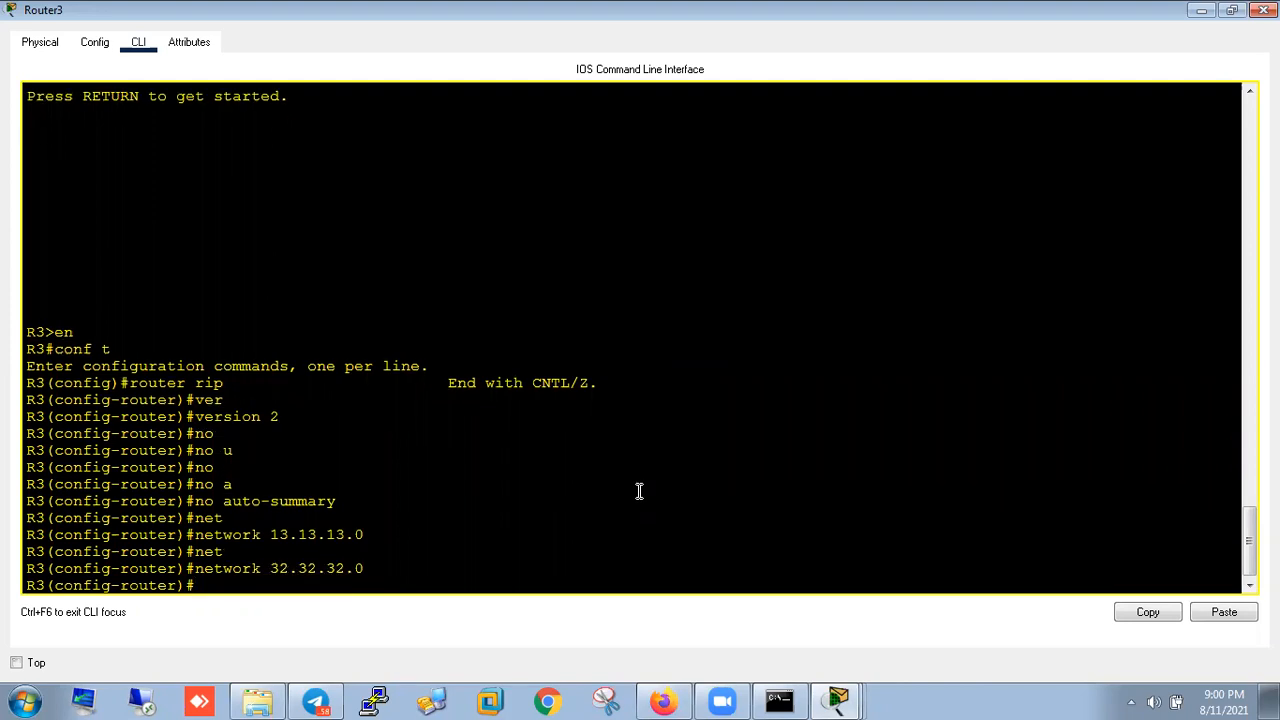
- Exit R3's configuration mode with end and save the configuration with wr
{"action": "type", "text": "end"}
{"action": "key", "text": "Return"}
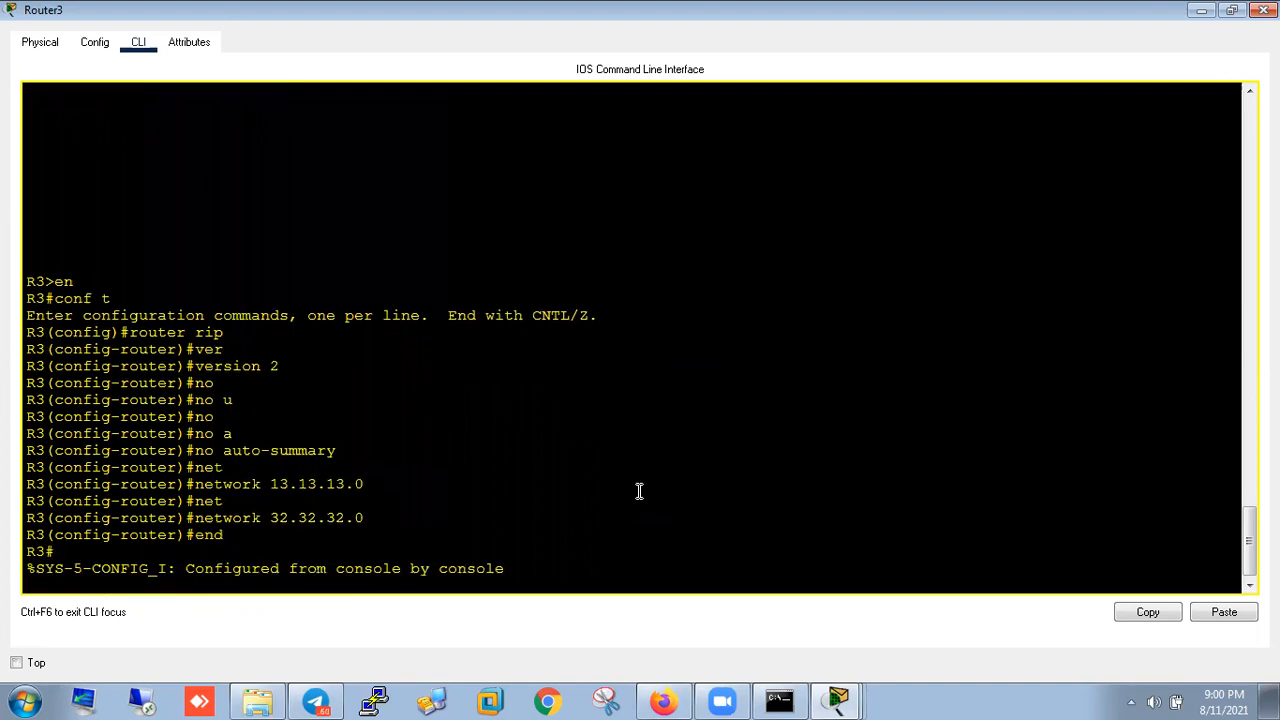
{"action": "key", "text": "Return"}
{"action": "type", "text": "wr"}
{"action": "key", "text": "Return"}
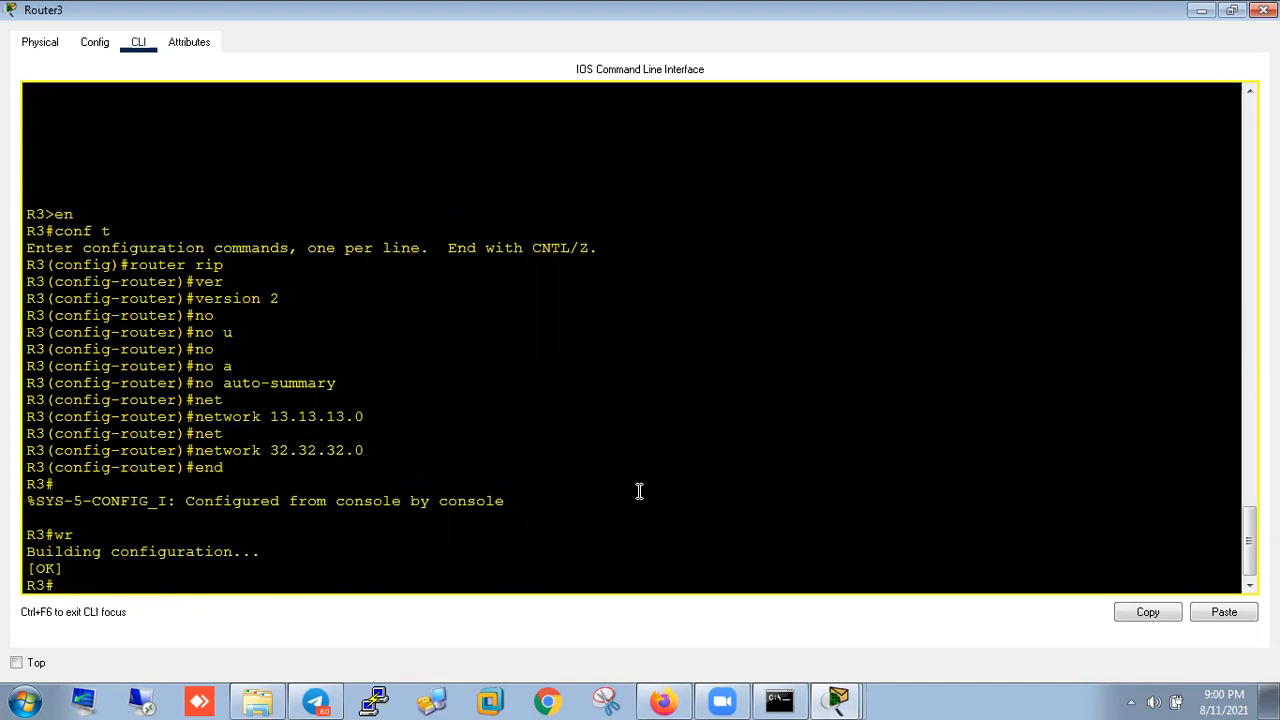
- Return to the topology and open Router2's command line in a maximized window
{"action": "left_click", "coordinate": [1201, 12]}
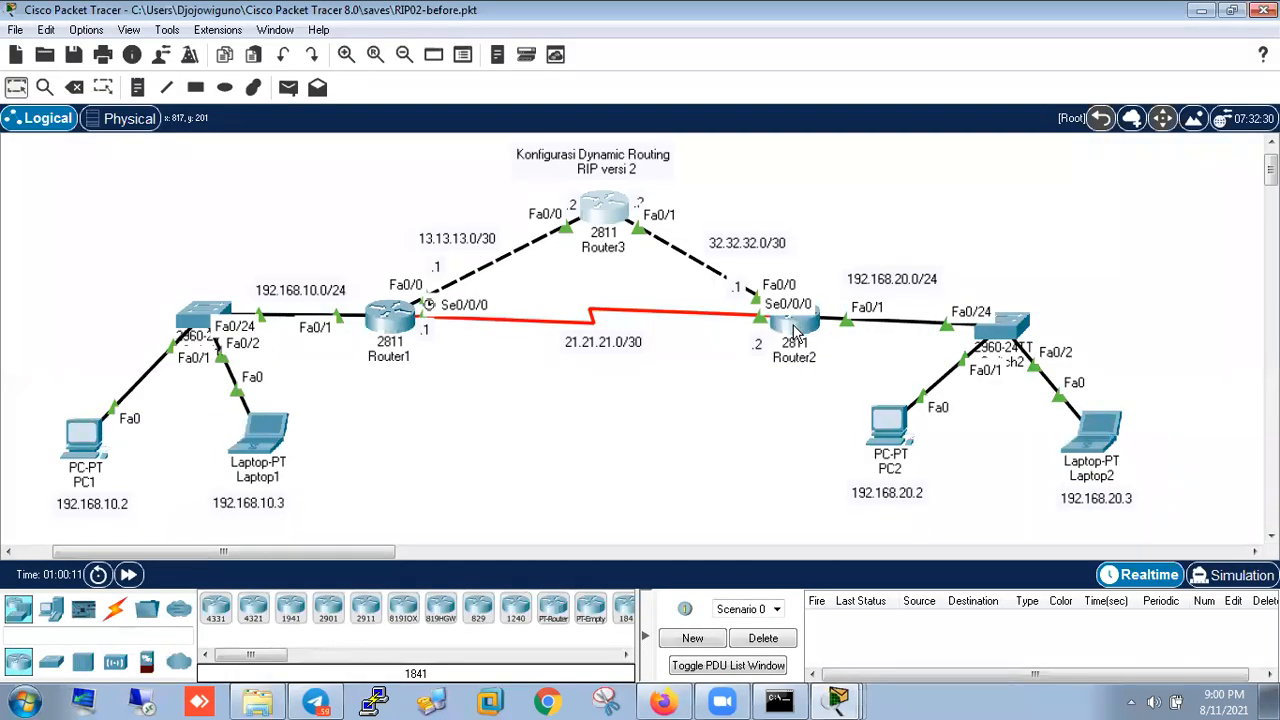
{"action": "left_click", "coordinate": [795, 330]}
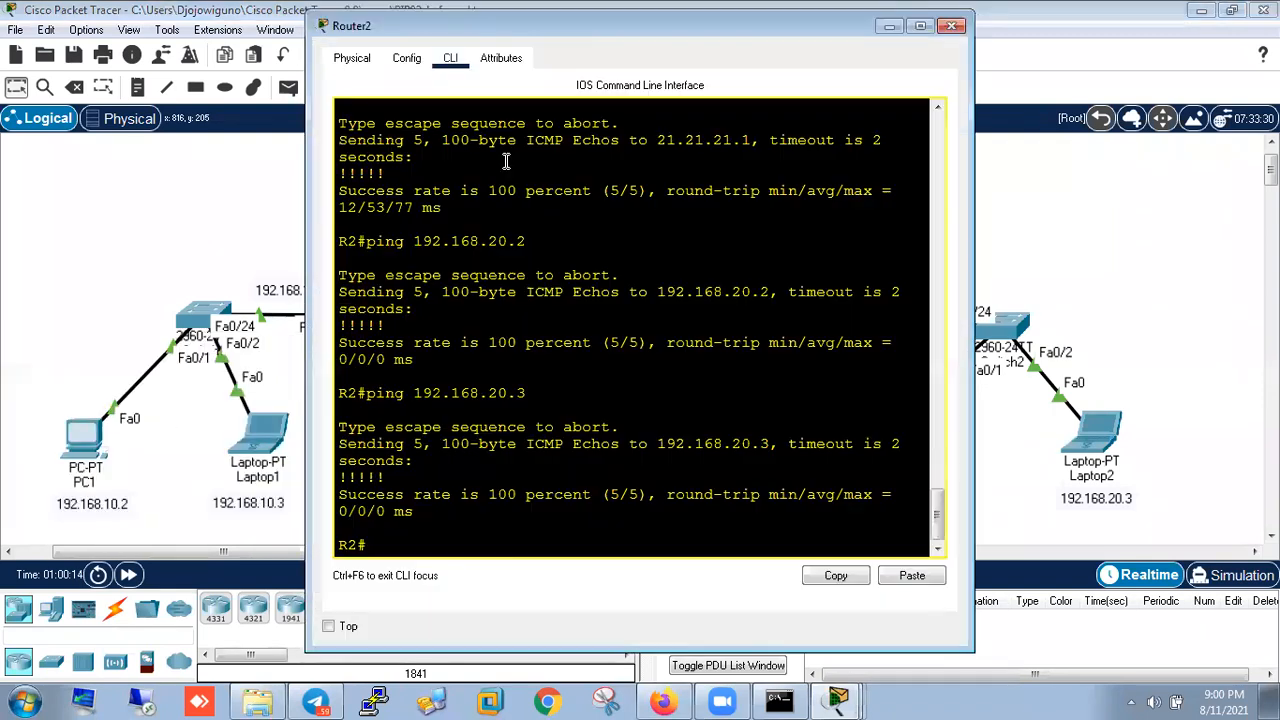
{"action": "left_click", "coordinate": [921, 25]}
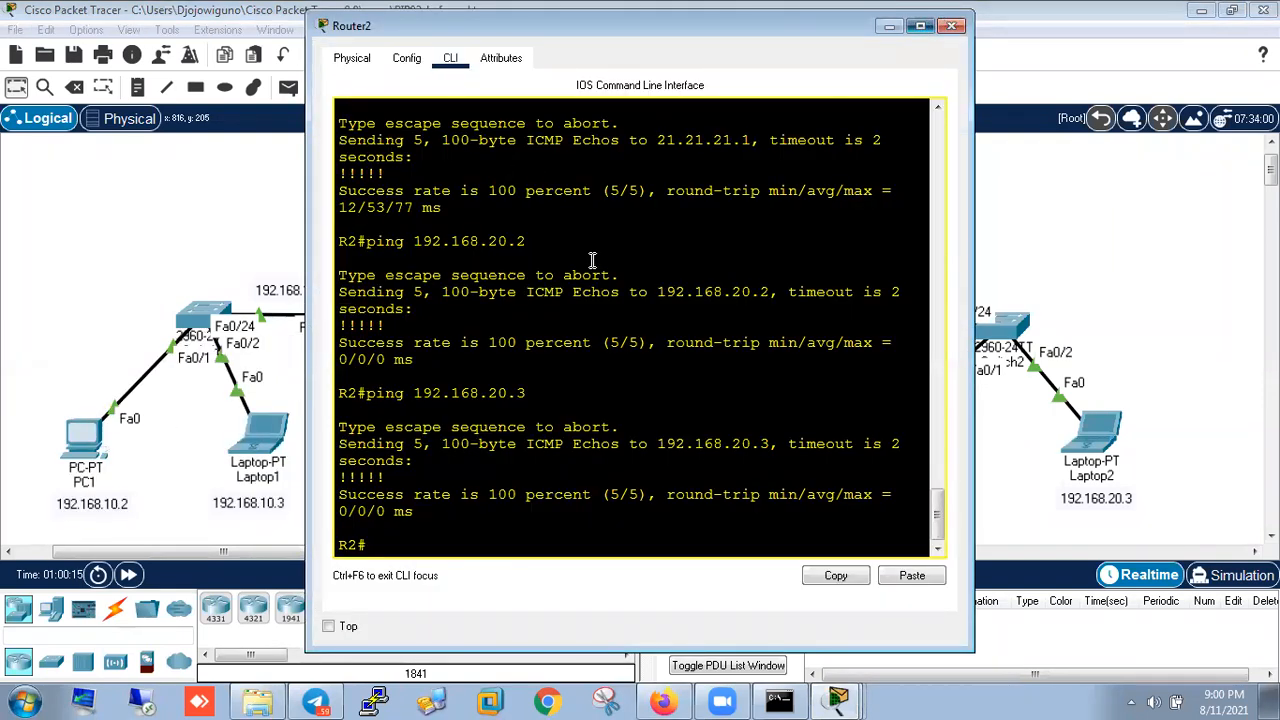
- Start the RIP routing process on R2 from global configuration mode, with version 2 and no auto-summary
{"action": "type", "text": "conf t"}
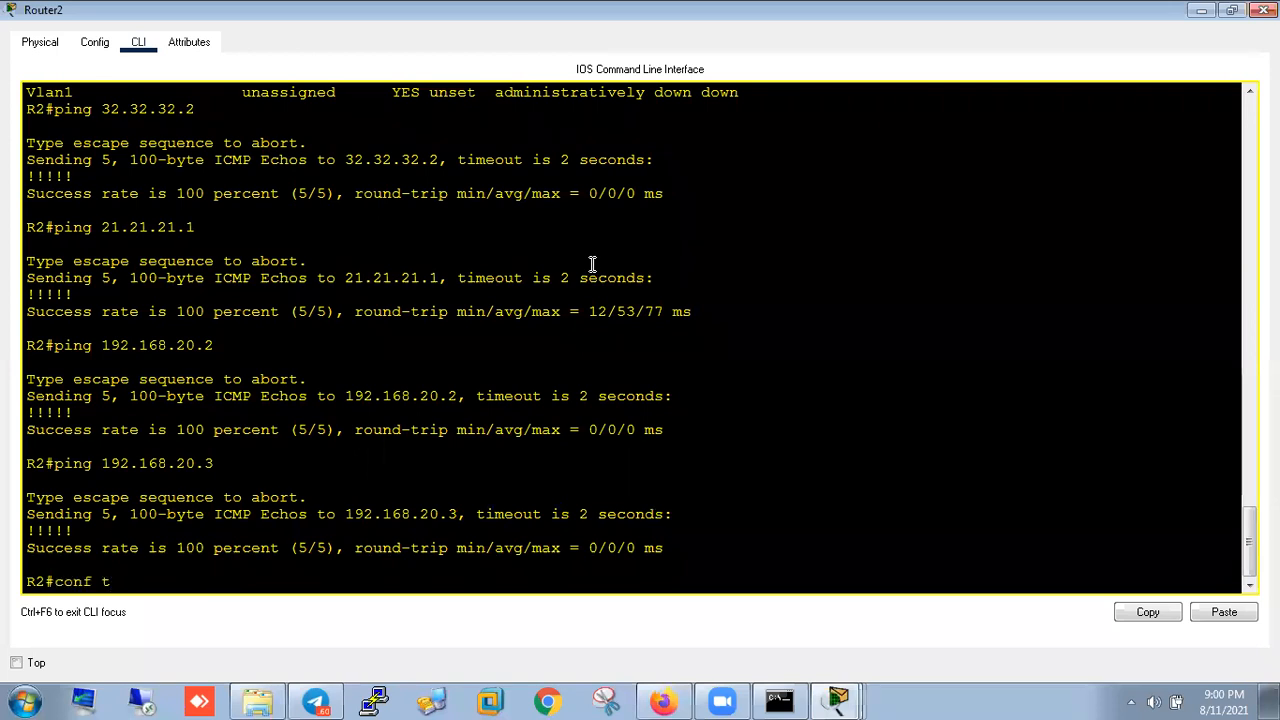
{"action": "key", "text": "Return"}
{"action": "type", "text": "r"}
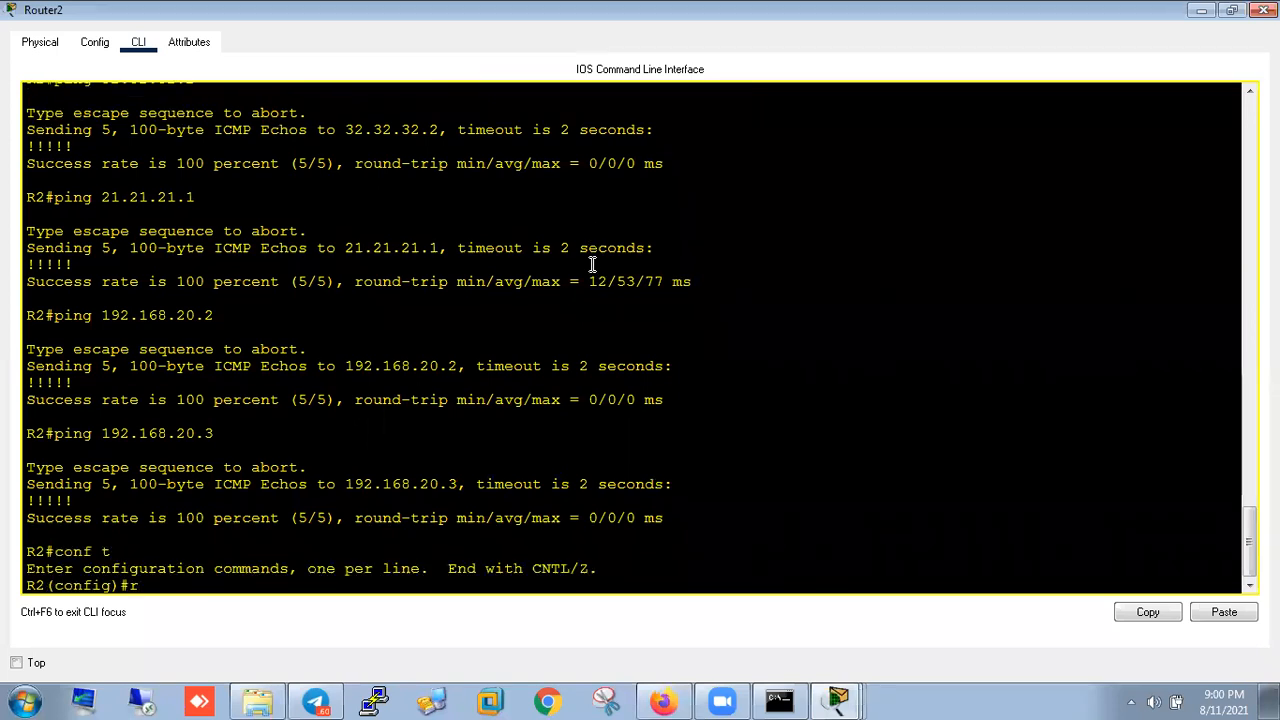
{"action": "type", "text": "outer rip"}
{"action": "key", "text": "Return"}
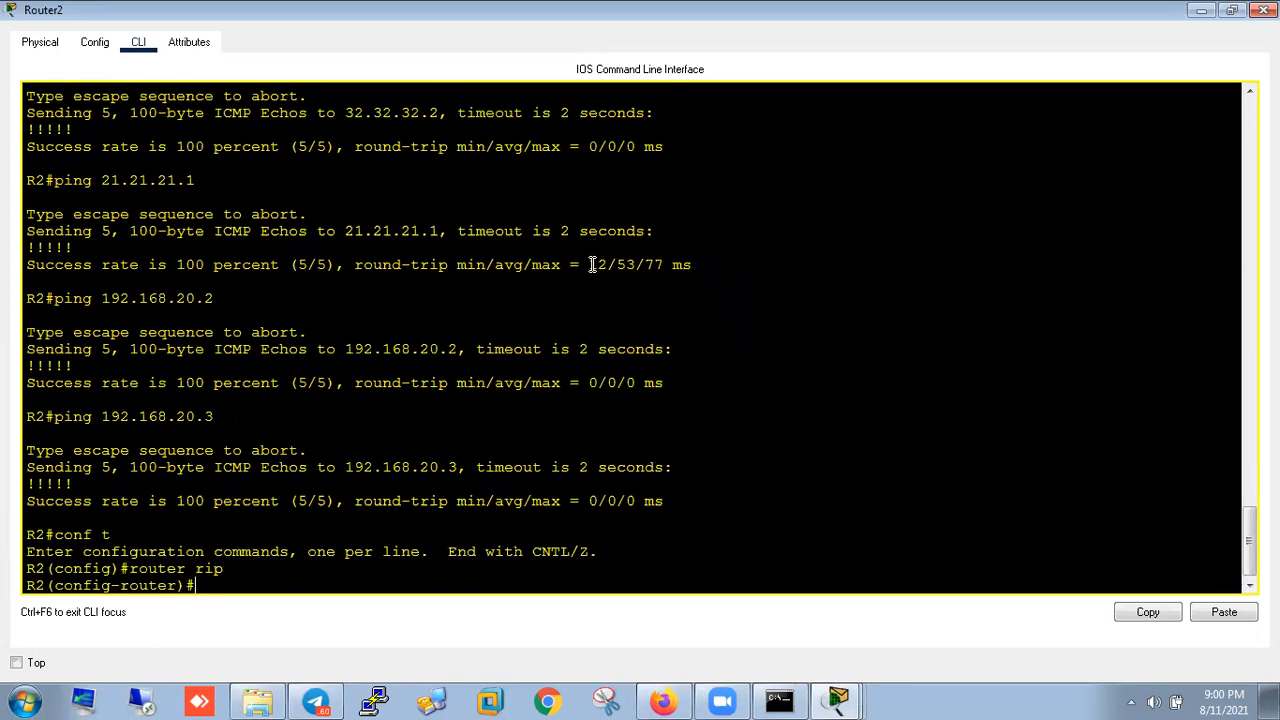
{"action": "type", "text": "version 2"}
{"action": "key", "text": "Return"}
{"action": "type", "text": "no au"}
{"action": "key", "text": "Tab"}
{"action": "key", "text": "Return"}
- Add networks 21.21.21.0, 32.32.32.0 and 192.168.20.0 to R2's RIP configuration, checking the addresses in the topology
{"action": "type", "text": "net"}
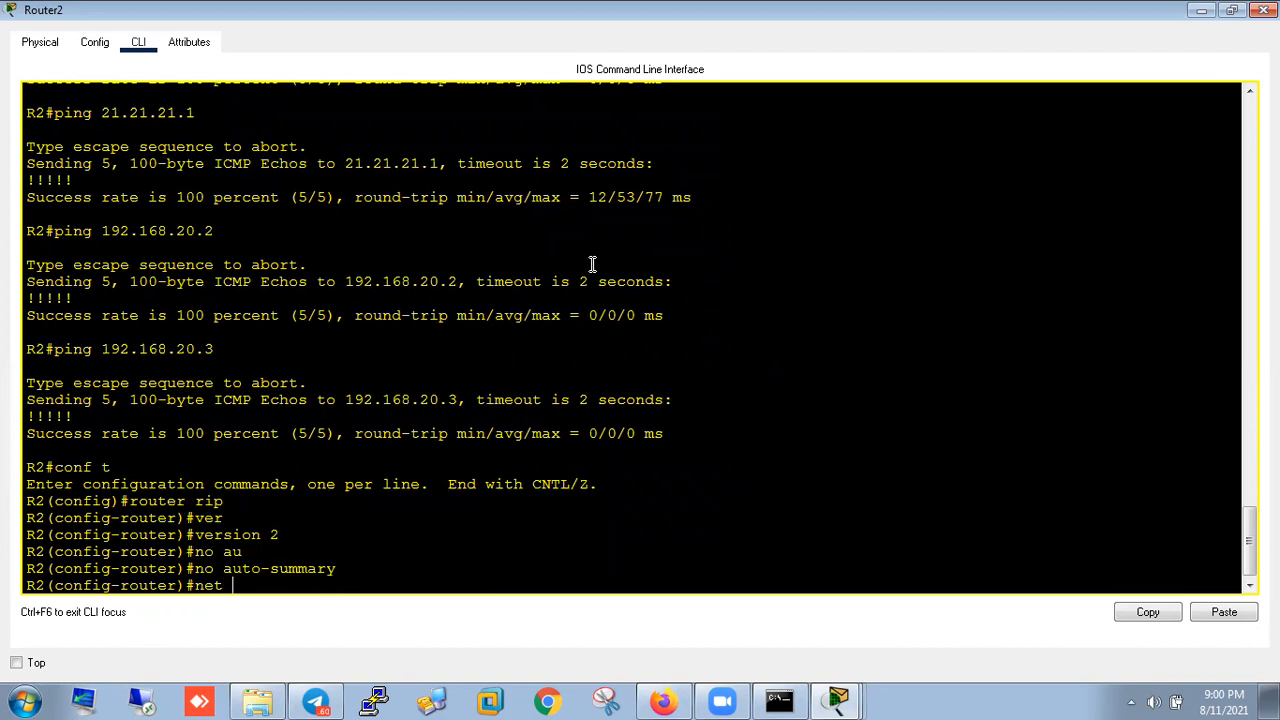
{"action": "type", "text": " 21.21.21.0"}
{"action": "key", "text": "Return"}
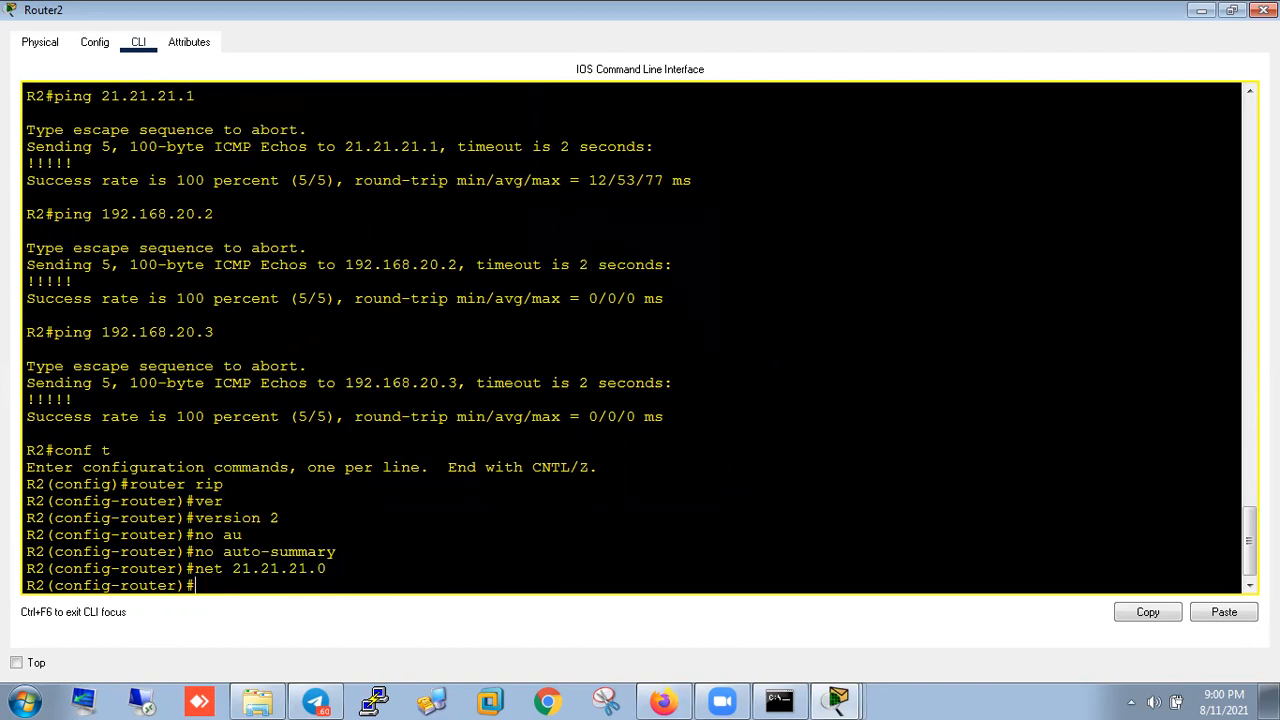
{"action": "left_click", "coordinate": [1201, 11]}
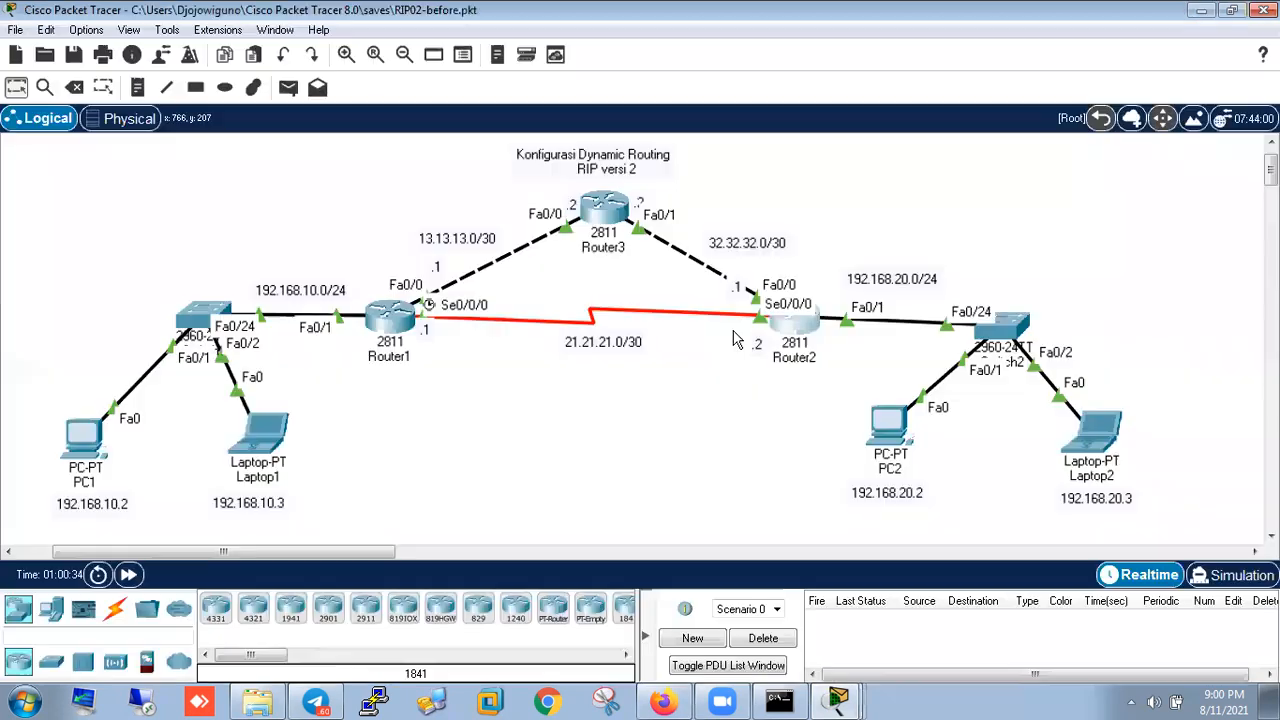
{"action": "left_click", "coordinate": [783, 330]}
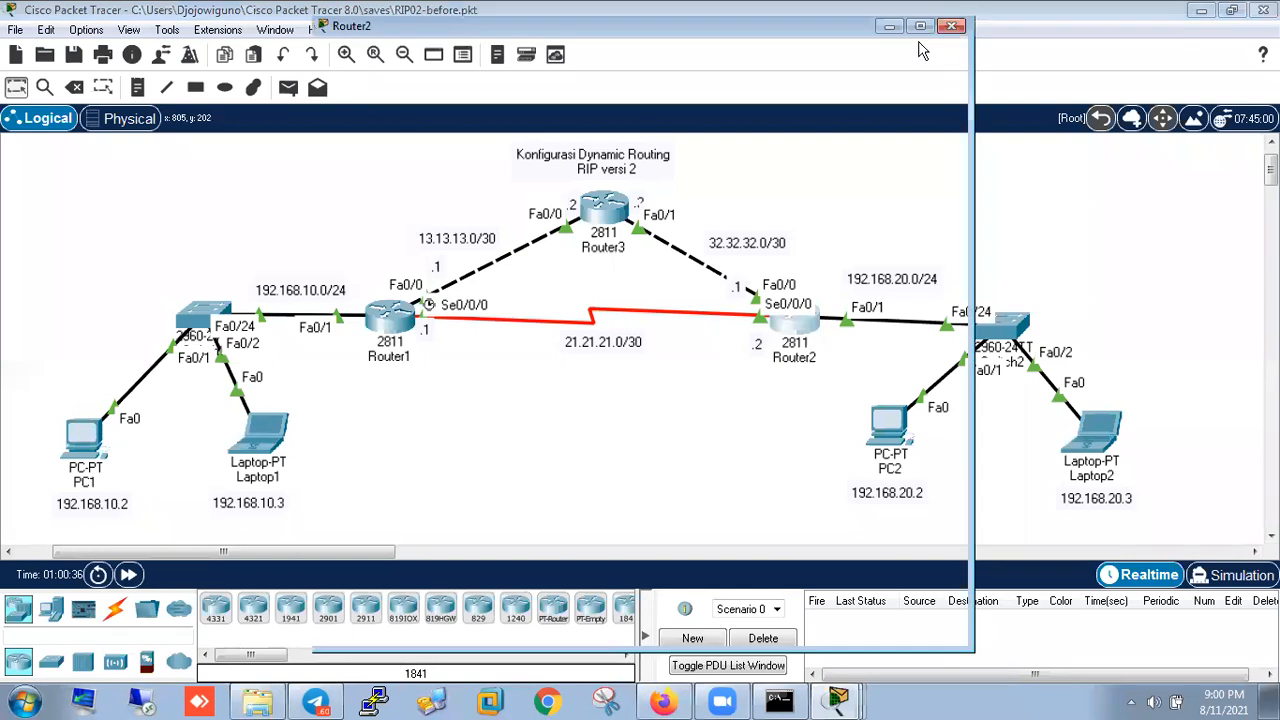
{"action": "left_click", "coordinate": [920, 25]}
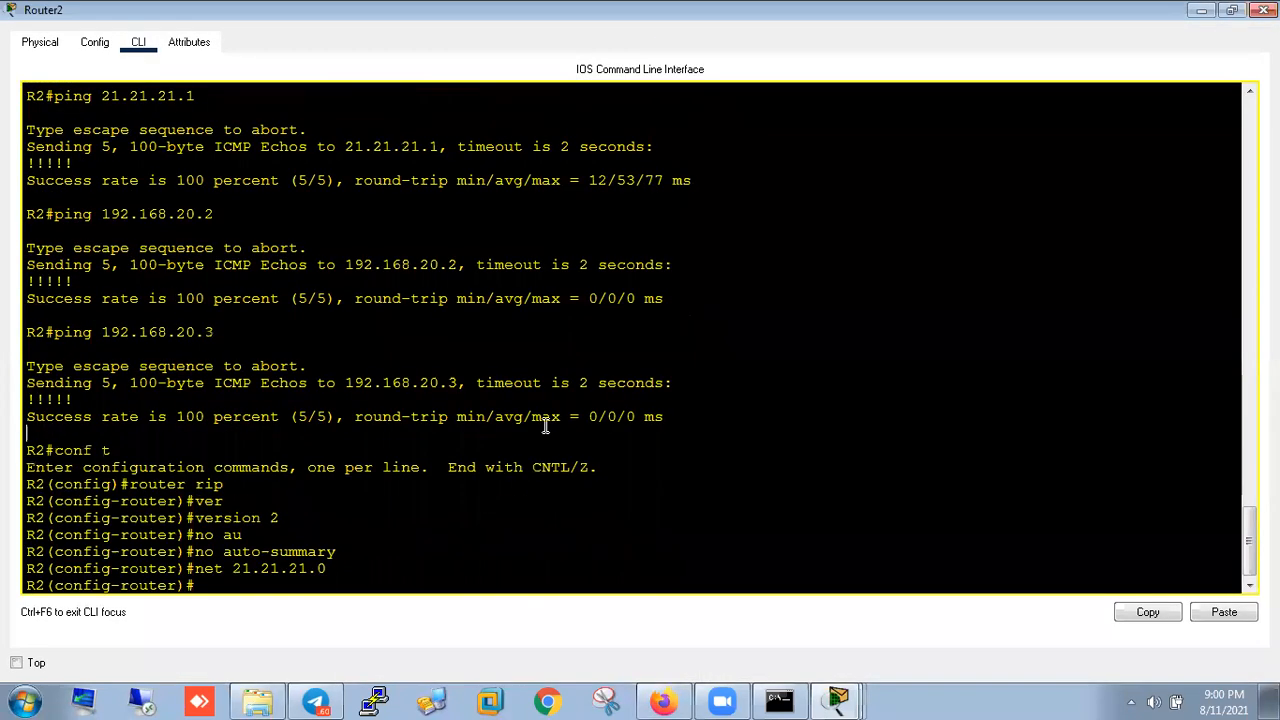
{"action": "type", "text": "net 32.32.32.0"}
{"action": "key", "text": "Return"}
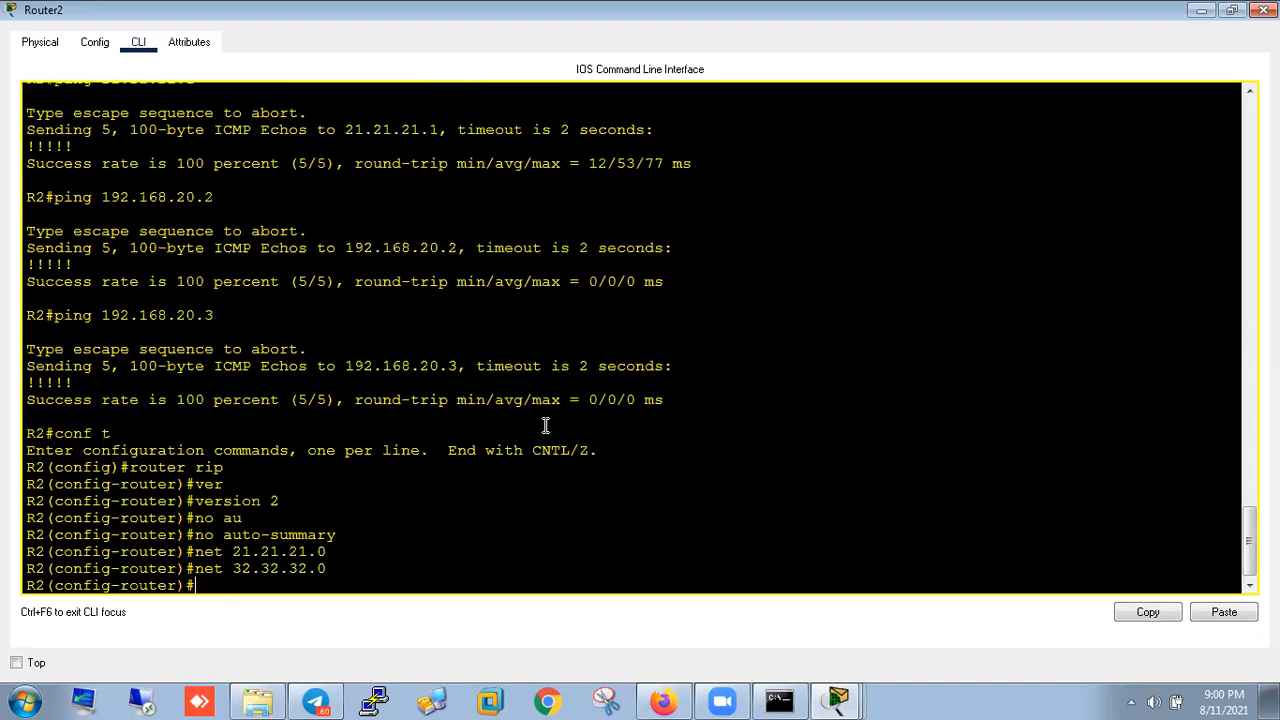
{"action": "type", "text": "net 192.168"}
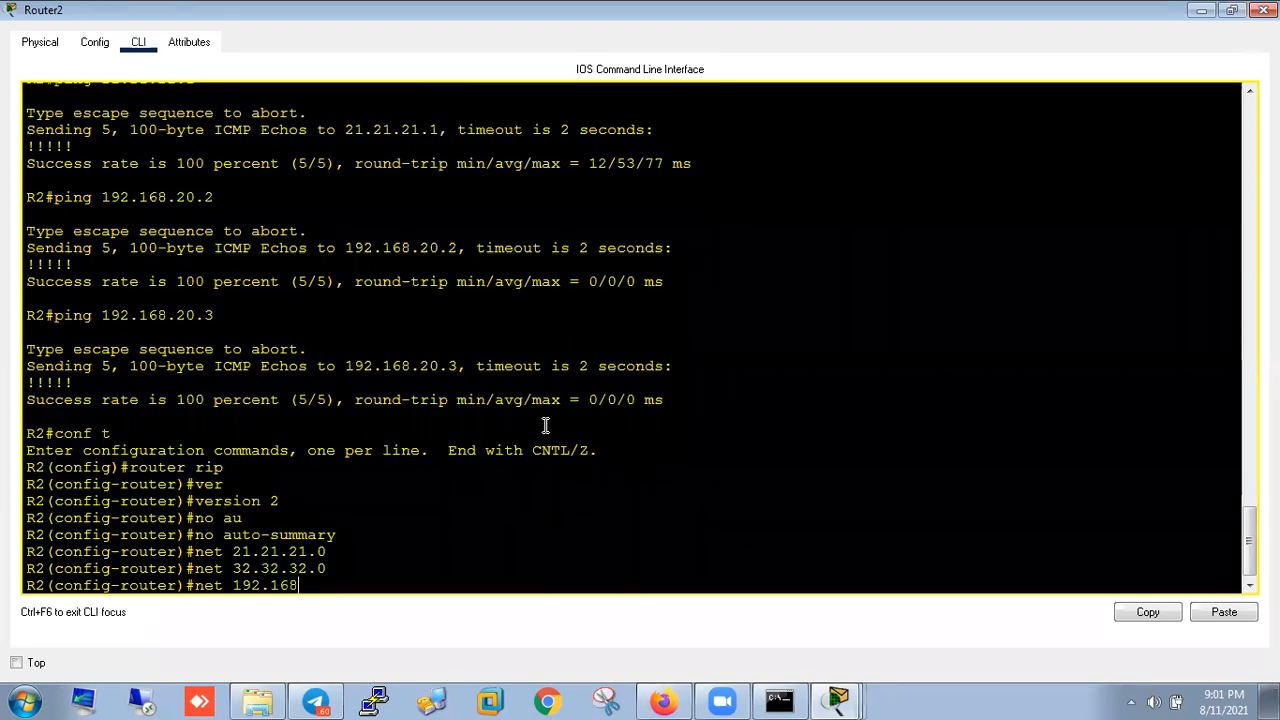
{"action": "type", "text": ".20.0"}
{"action": "key", "text": "Return"}
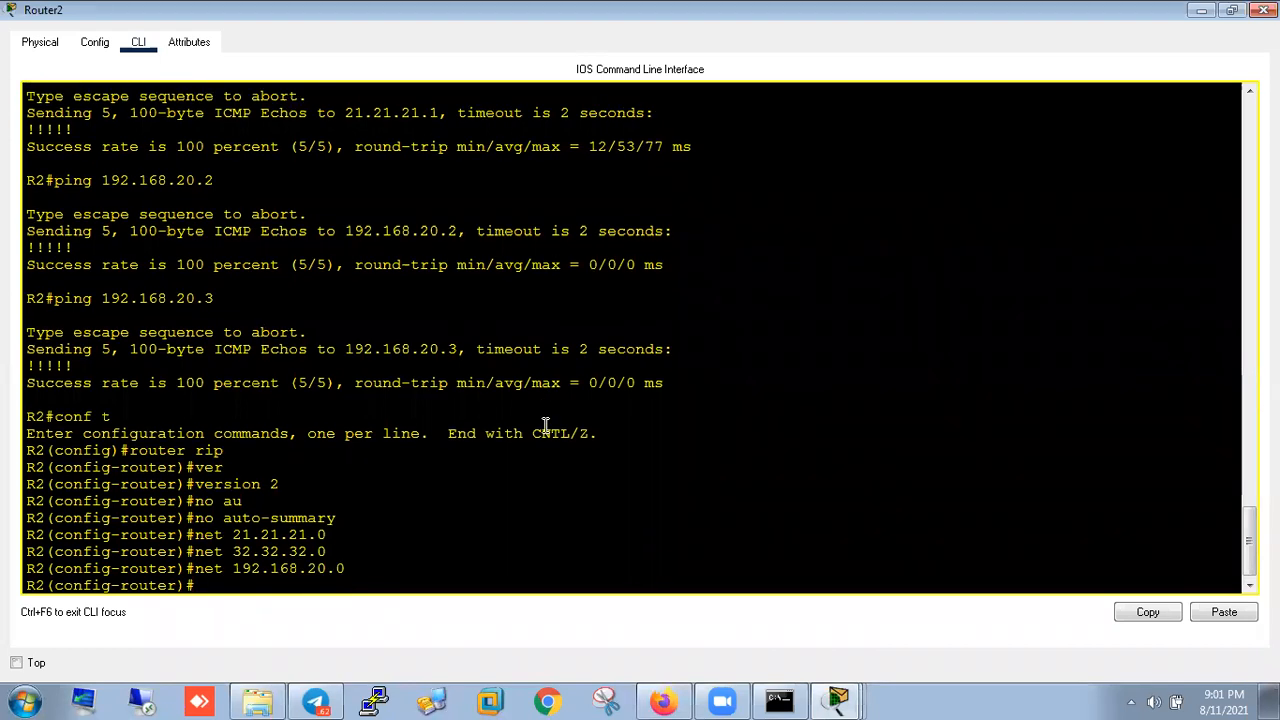
- Exit R2's configuration mode with end and save the configuration with wr
{"action": "type", "text": "end"}
{"action": "key", "text": "Return"}
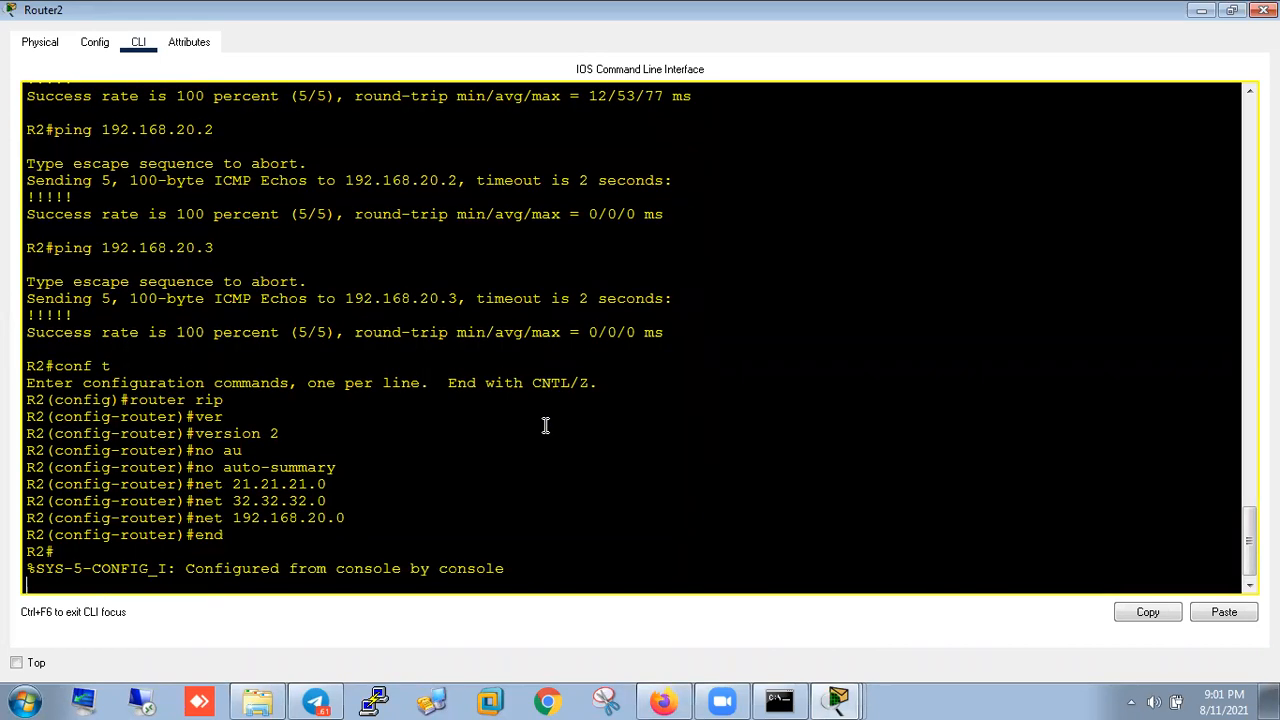
{"action": "key", "text": "Return"}
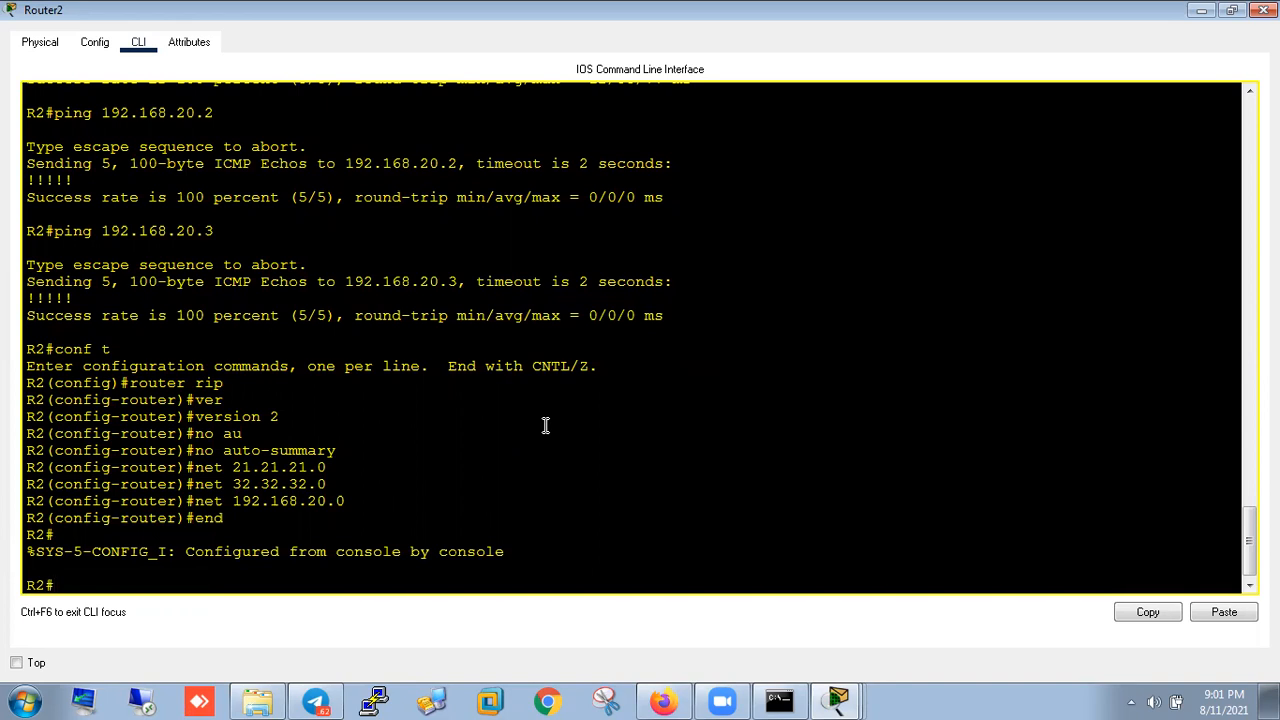
{"action": "type", "text": "wr"}
{"action": "key", "text": "Return"}
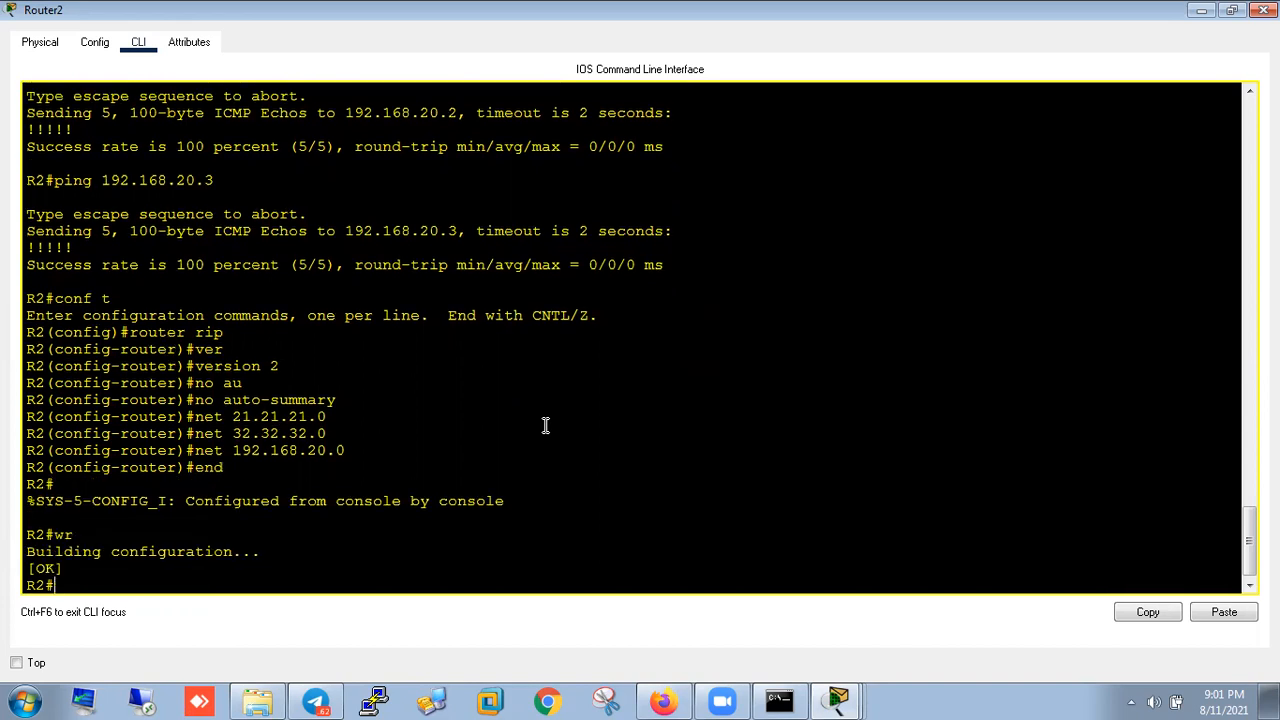
- Return to the topology, bring up Router1's command line in a maximized window and get fresh prompt lines
{"action": "left_click", "coordinate": [1201, 10]}
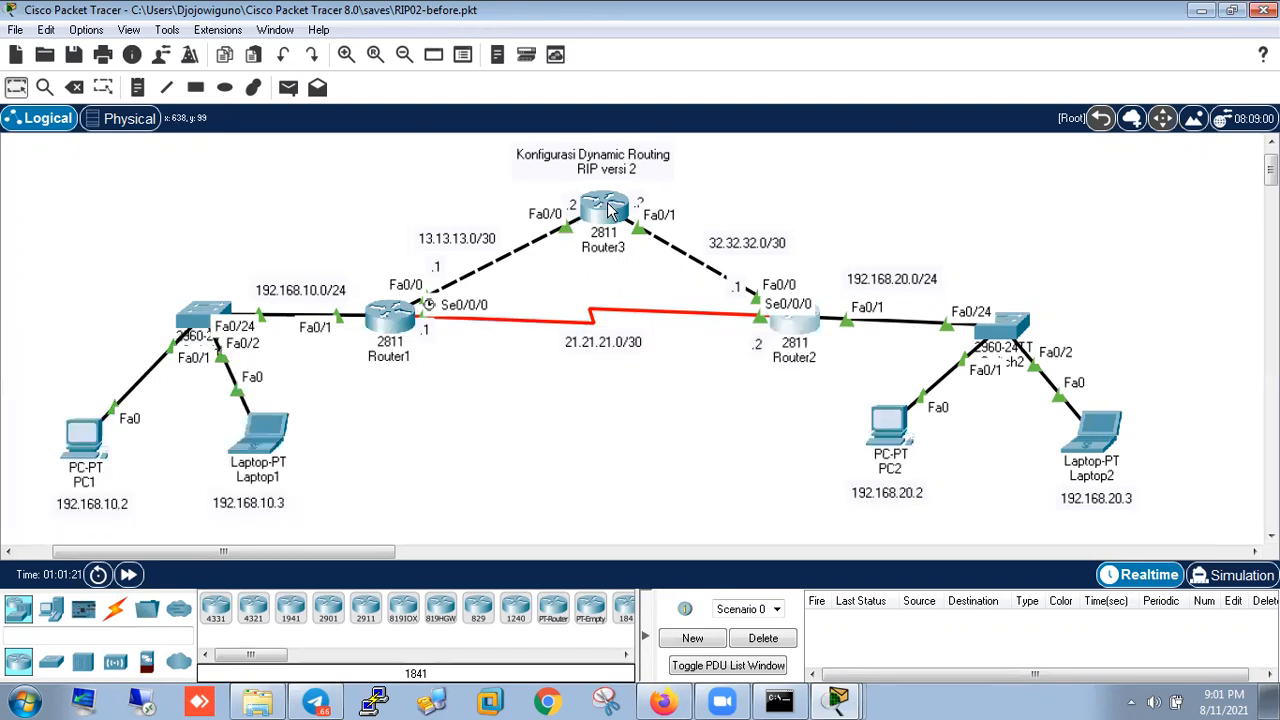
{"action": "mouse_move", "coordinate": [393, 350]}
{"action": "key", "text": "alt+Tab"}
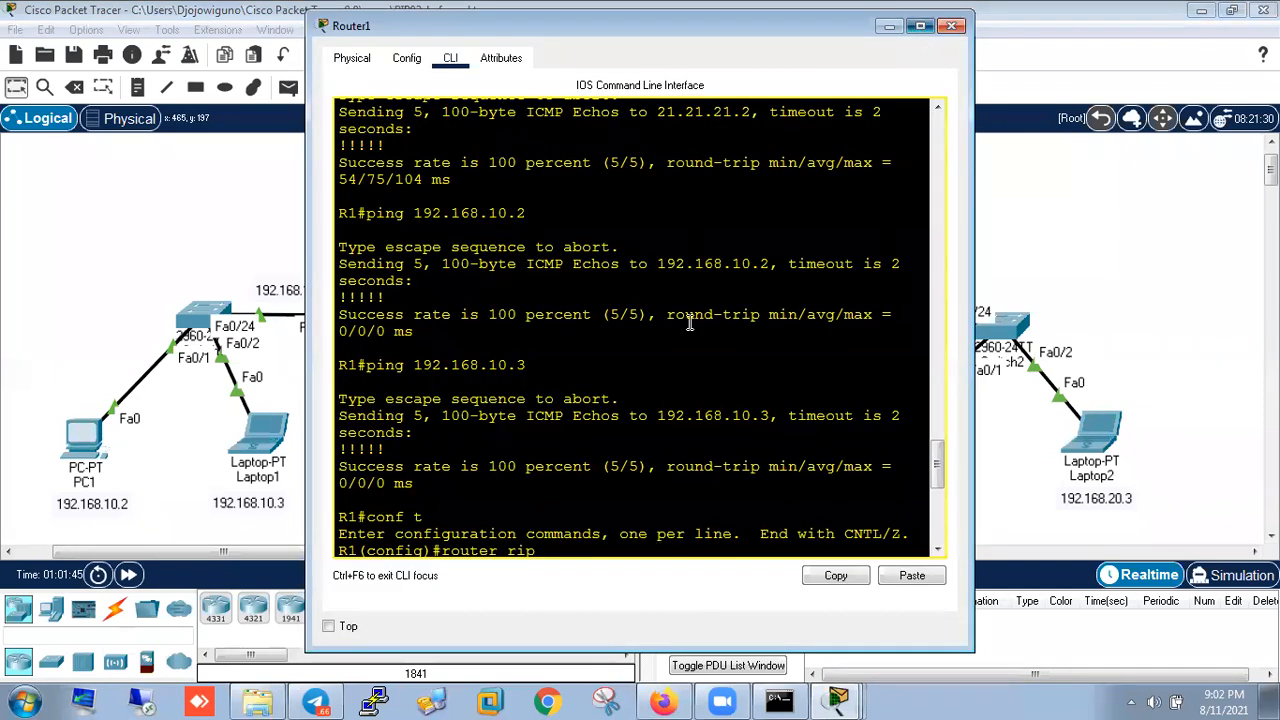
{"action": "key", "text": "super+Up"}
{"action": "key", "text": "Return"}
{"action": "key", "text": "Return"}
{"action": "key", "text": "Return"}
{"action": "key", "text": "Return"}
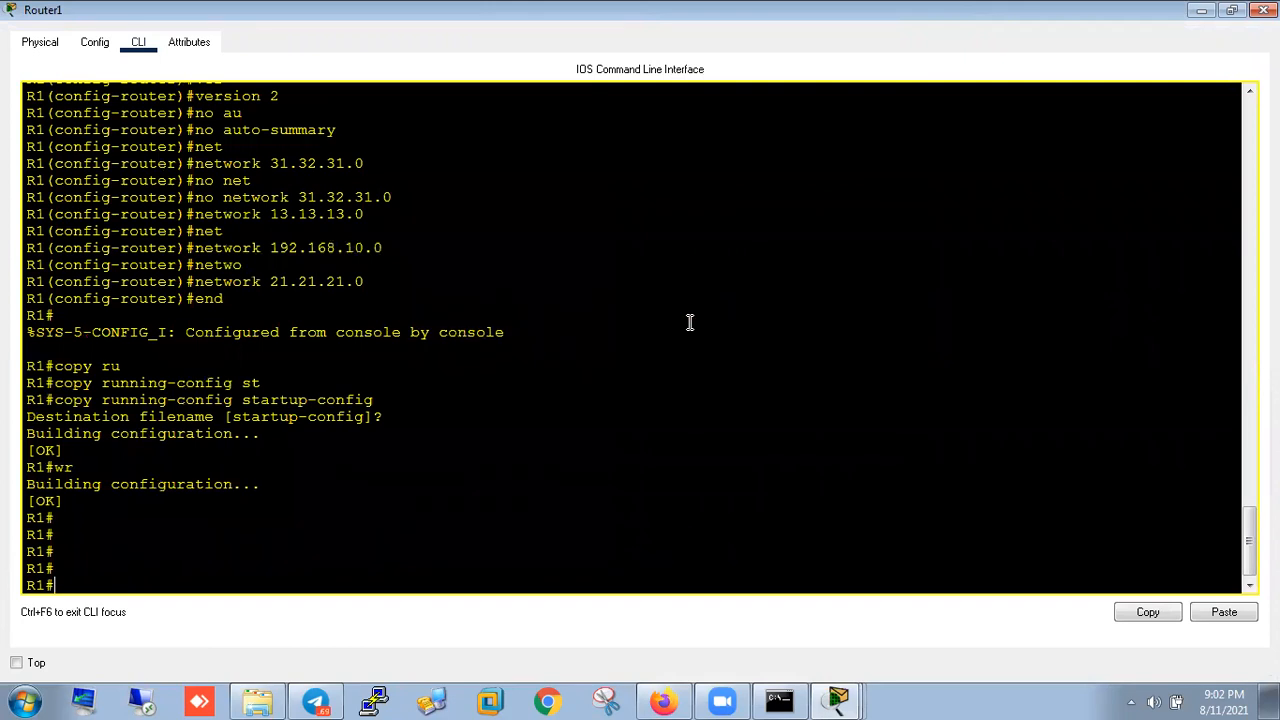
- Display R1's complete routing table with show ip route
{"action": "type", "text": "show ip rou"}
{"action": "key", "text": "Tab"}
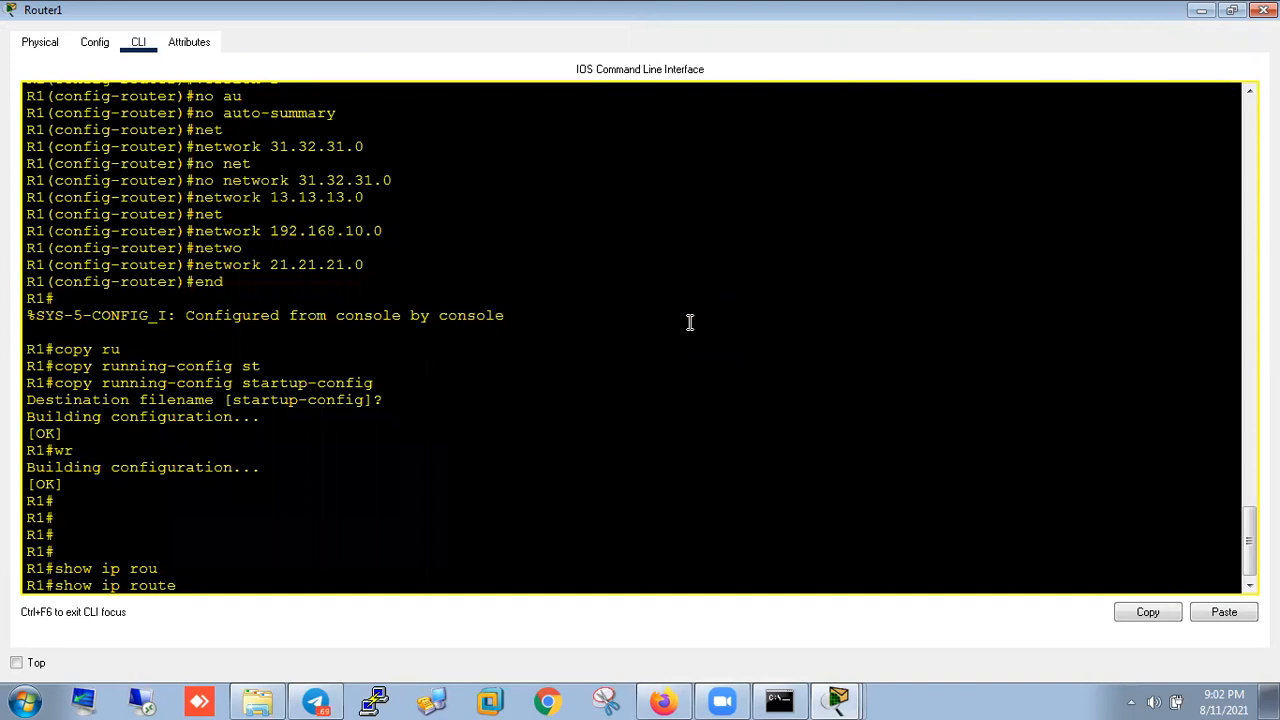
{"action": "key", "text": "Return"}
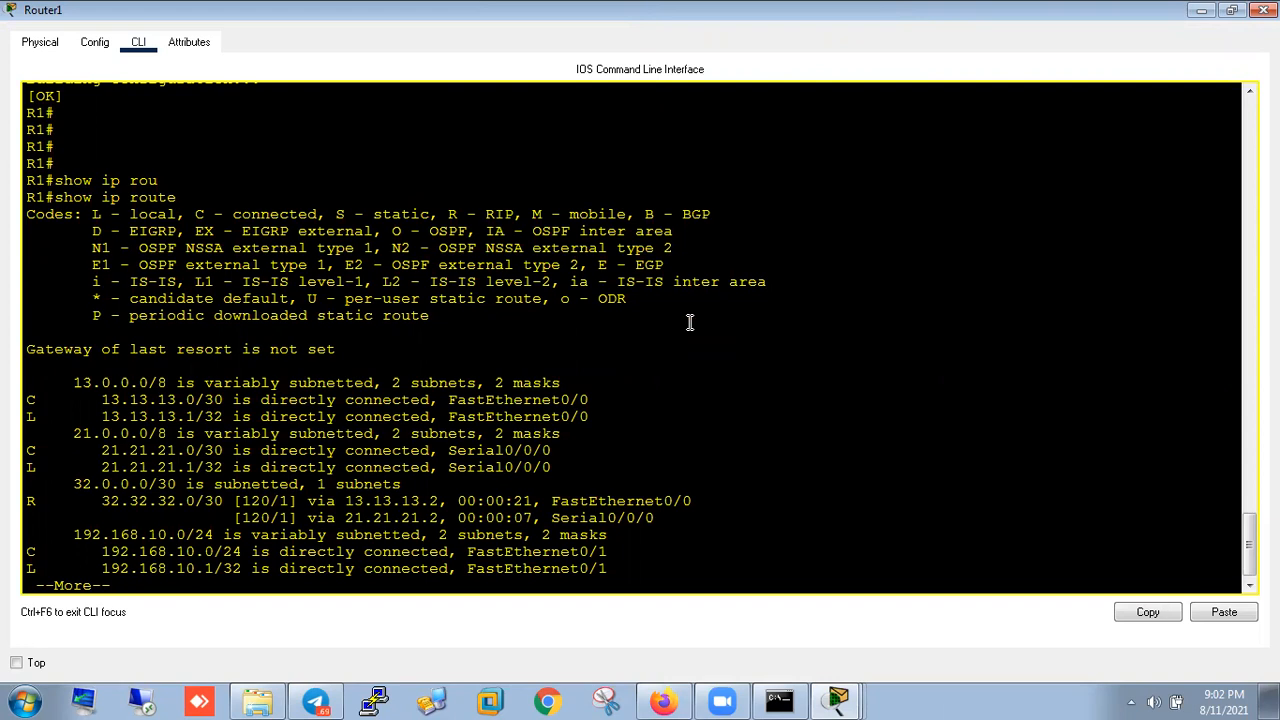
{"action": "key", "text": "Return"}
{"action": "key", "text": "Return"}
{"action": "key", "text": "Return"}
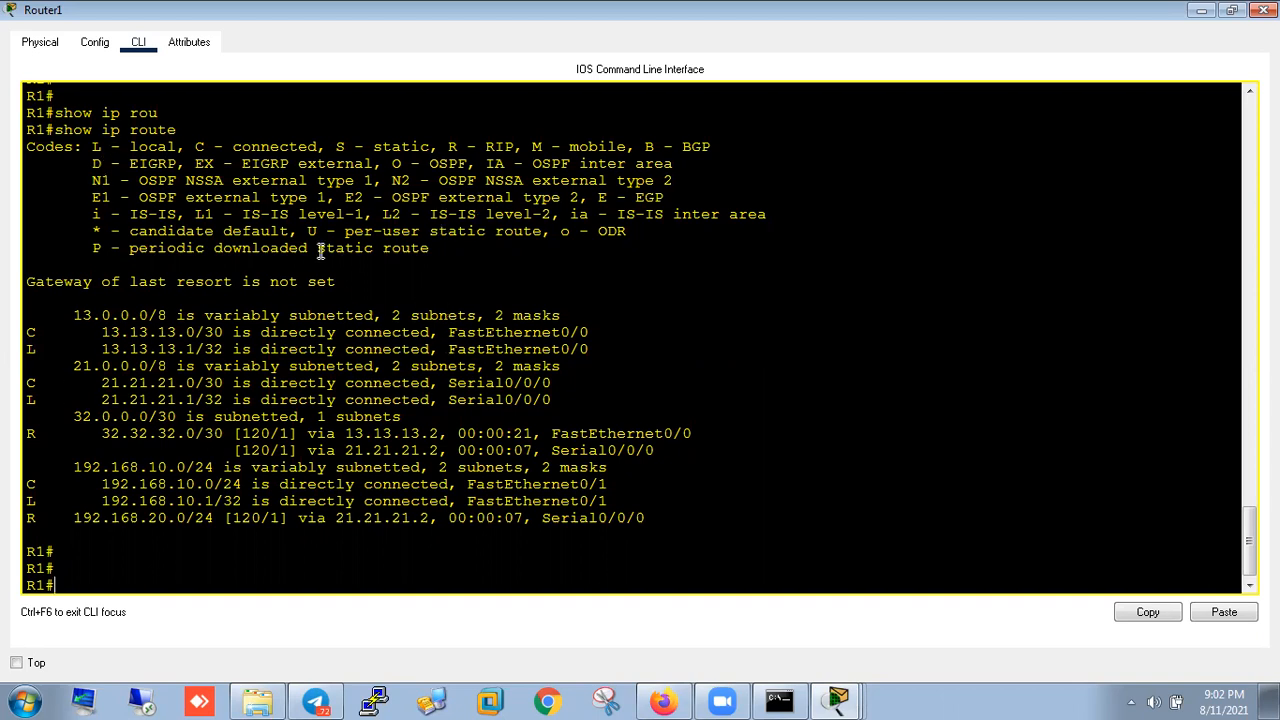
- Highlight the RIP route entry for 32.32.32.0/30 in R1's routing table to examine its next hop and interface
{"action": "left_click_drag", "start_coordinate": [28, 433], "coordinate": [171, 448]}
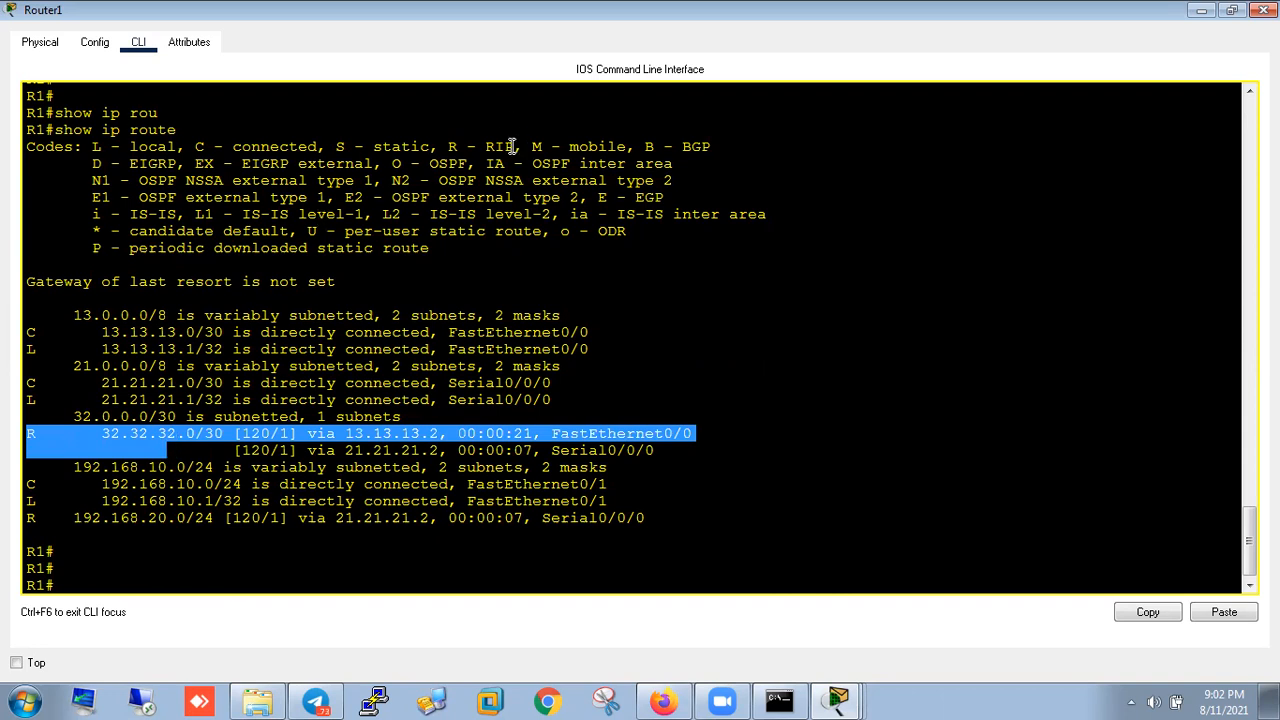
{"action": "left_click", "coordinate": [262, 440]}
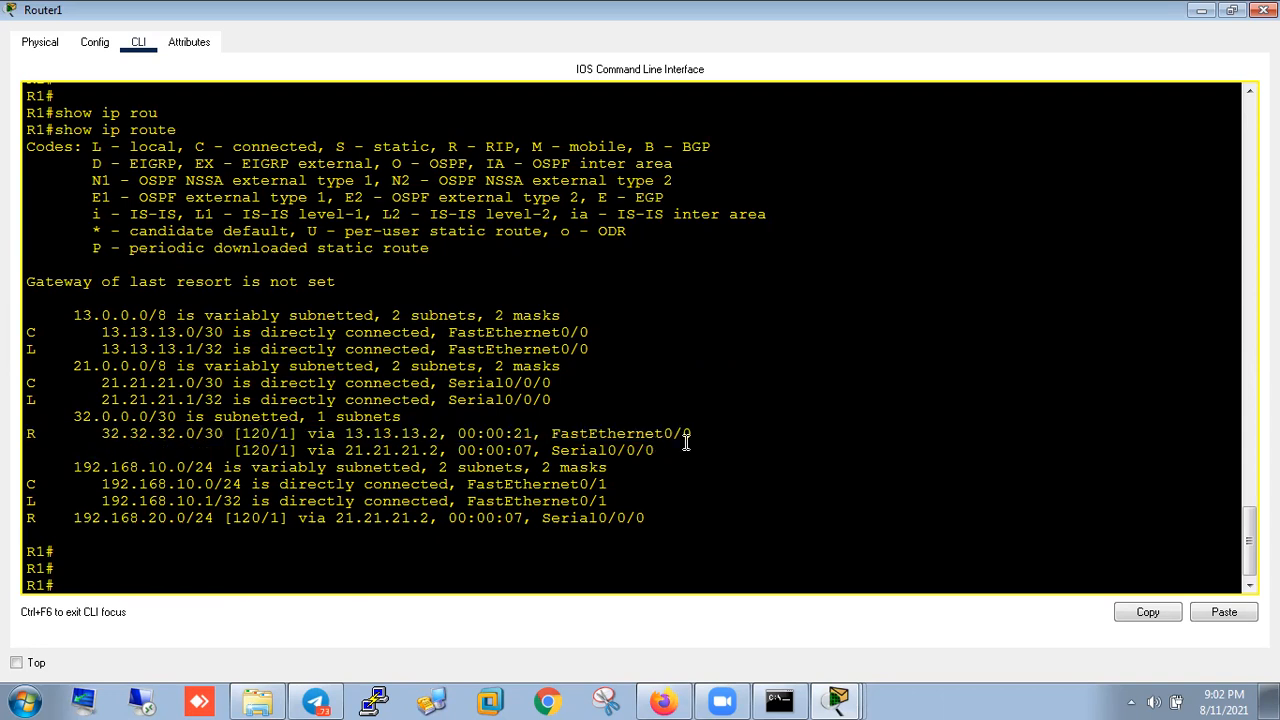
{"action": "left_click_drag", "start_coordinate": [691, 436], "coordinate": [110, 437]}
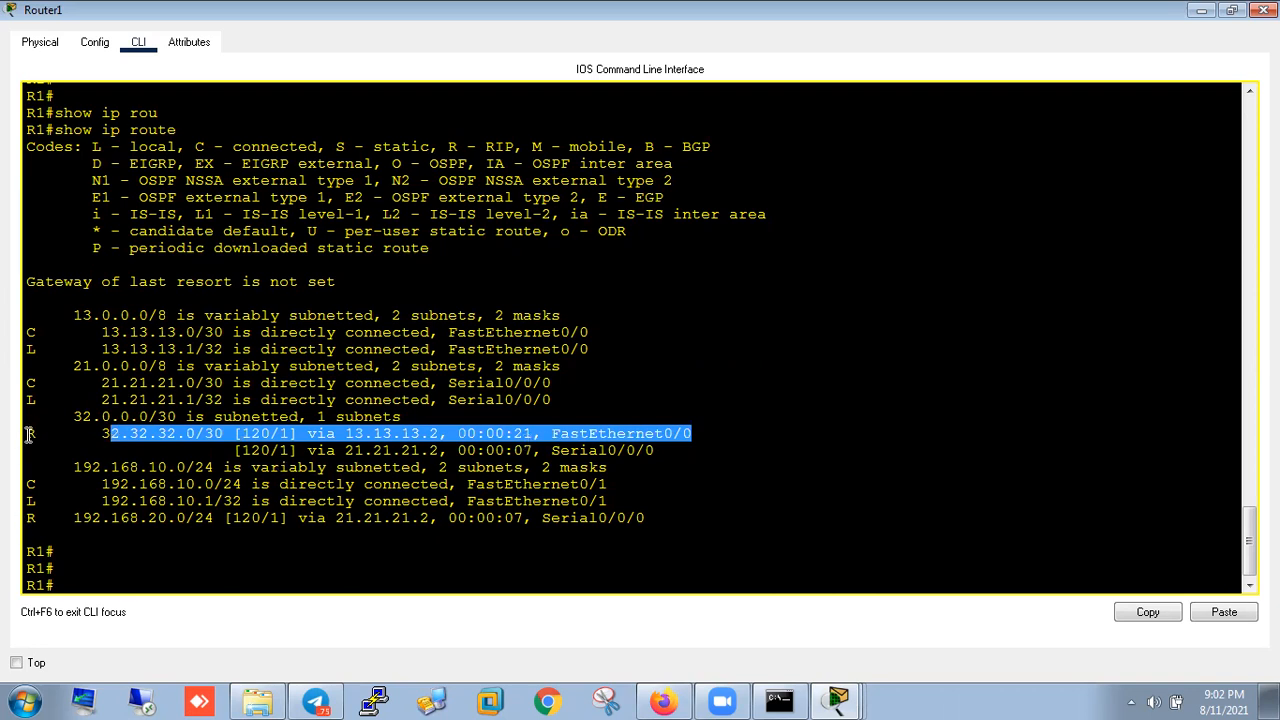
- Display only R1's RIP-learned routes with show ip route rip
{"action": "left_click", "coordinate": [211, 347]}
{"action": "key", "text": "Up"}
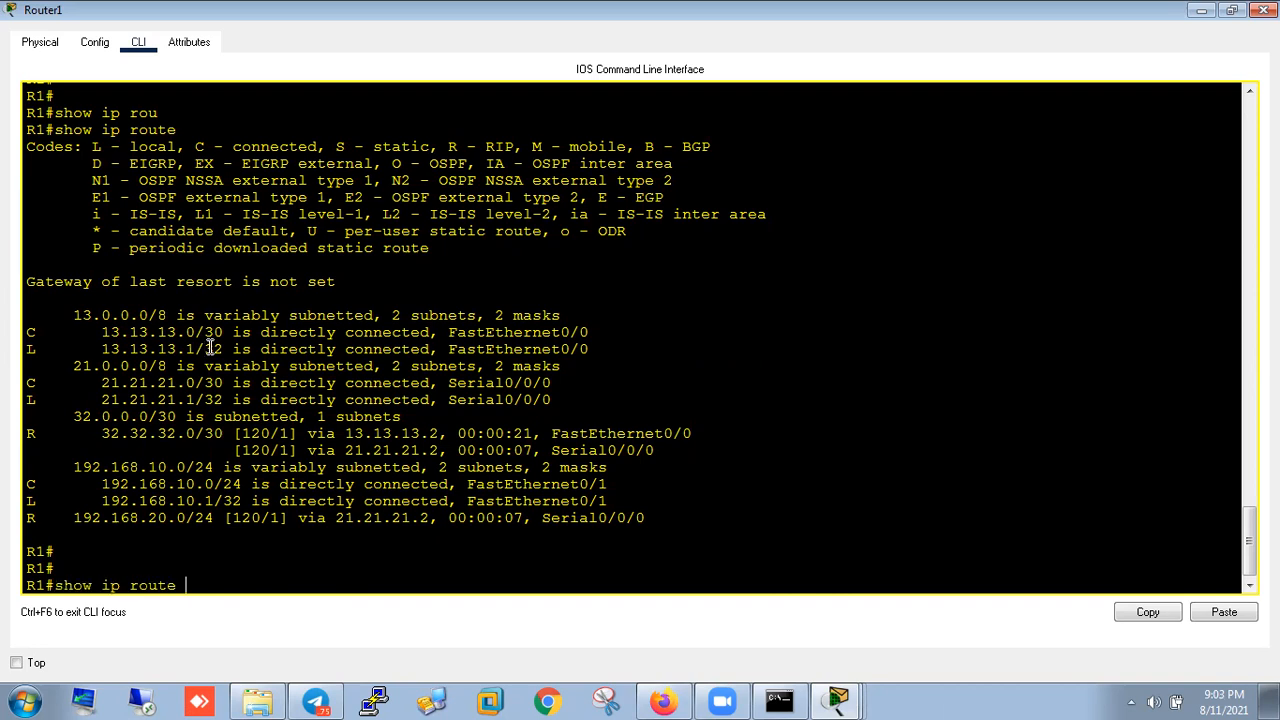
{"action": "type", "text": "rip"}
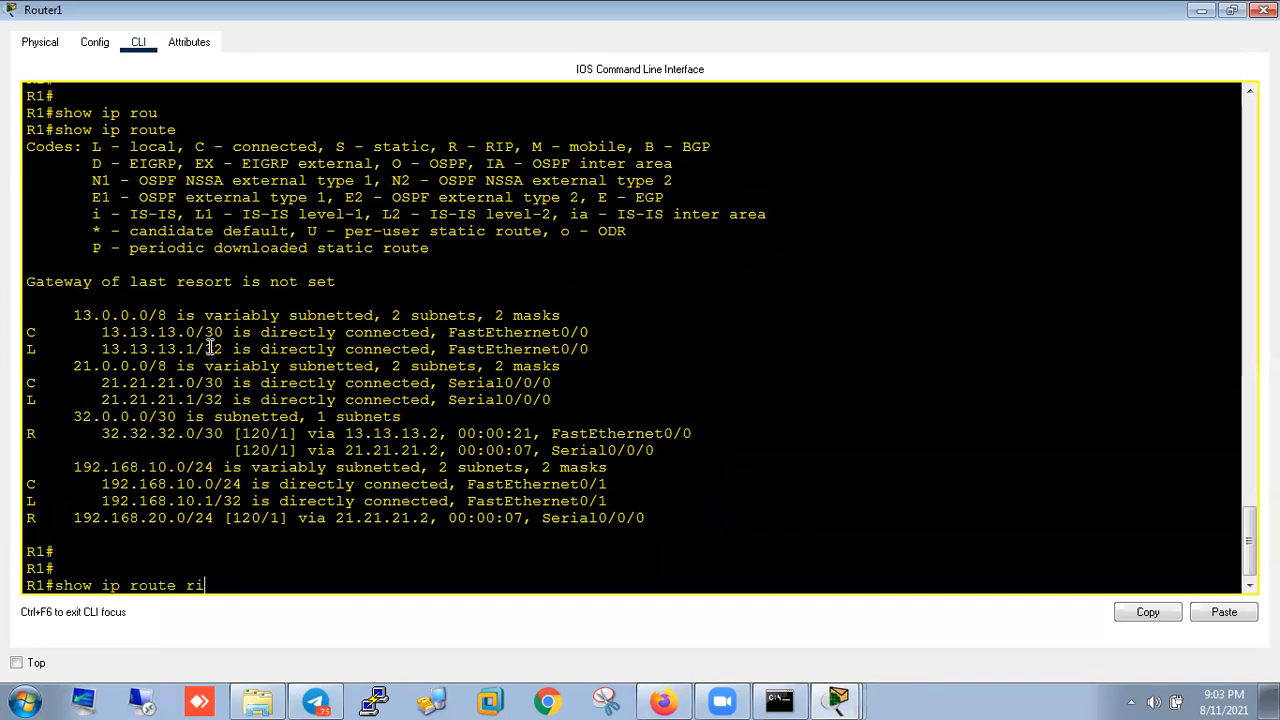
{"action": "key", "text": "Return"}
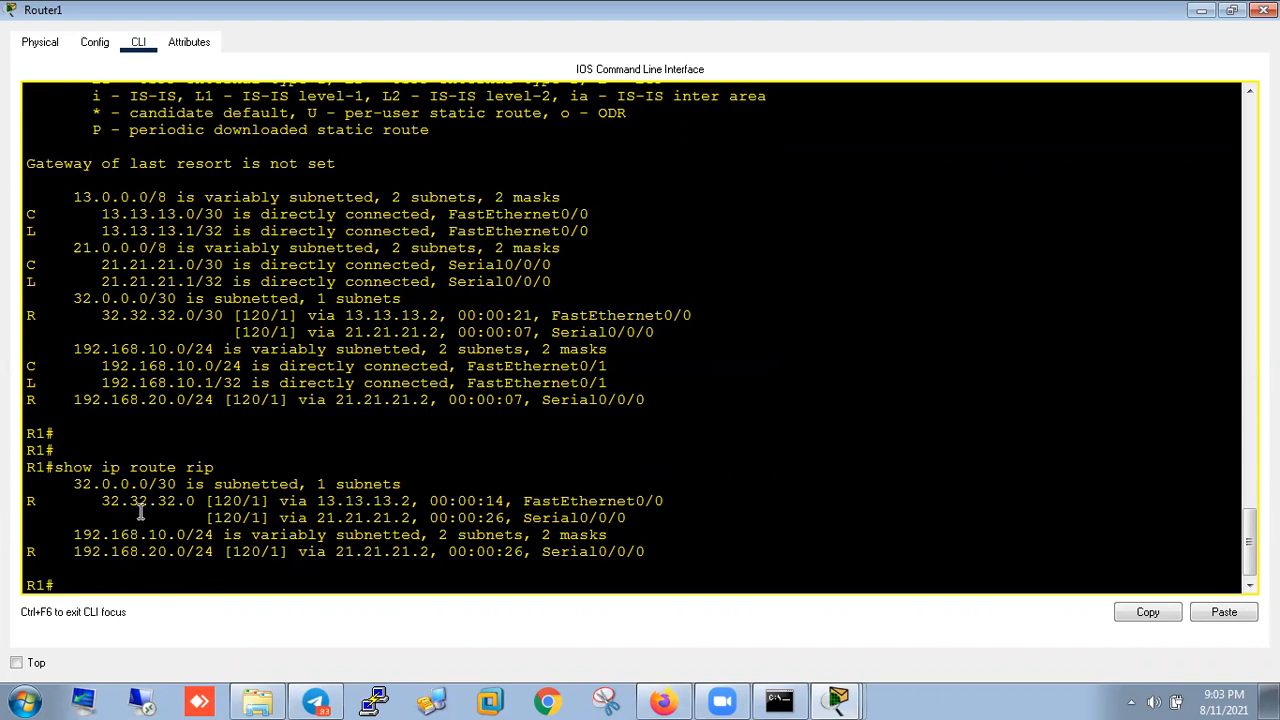
- Highlight the RIP entries for 32.32.32.0 and 192.168.20.0/24 in R1's output to examine their next hops and interfaces
{"action": "left_click_drag", "start_coordinate": [102, 501], "coordinate": [688, 512]}
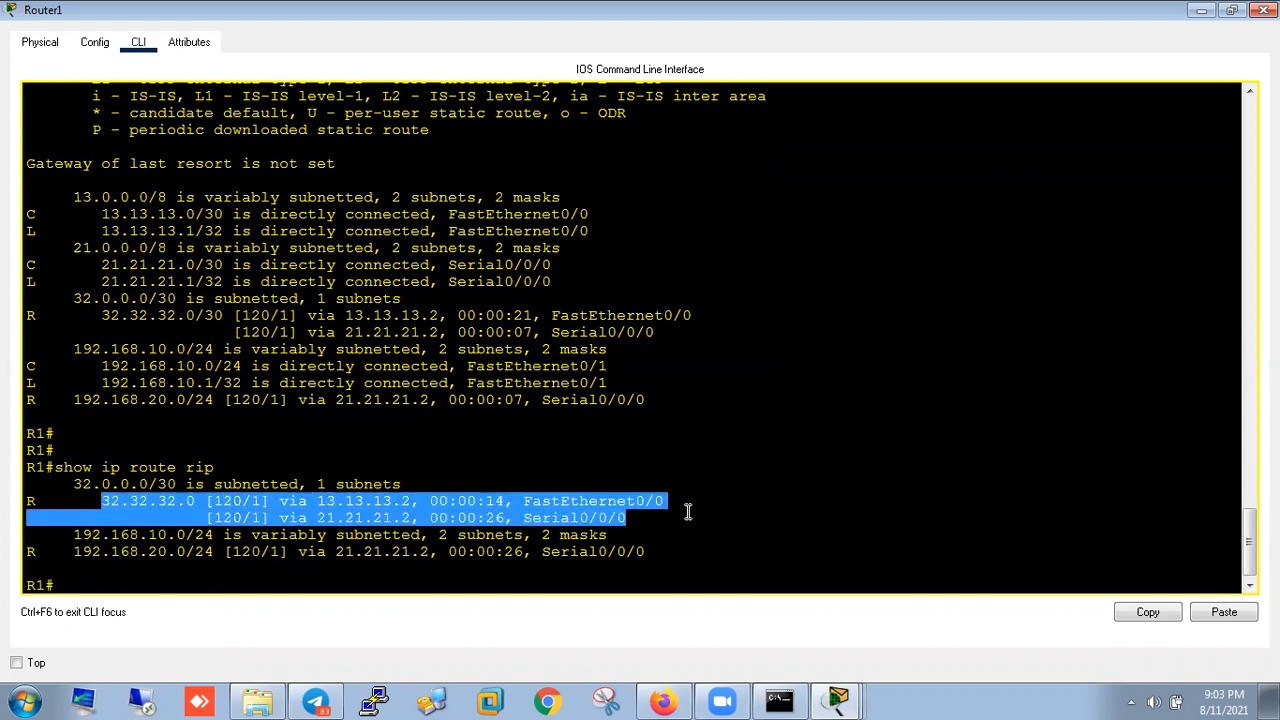
{"action": "left_click", "coordinate": [628, 515]}
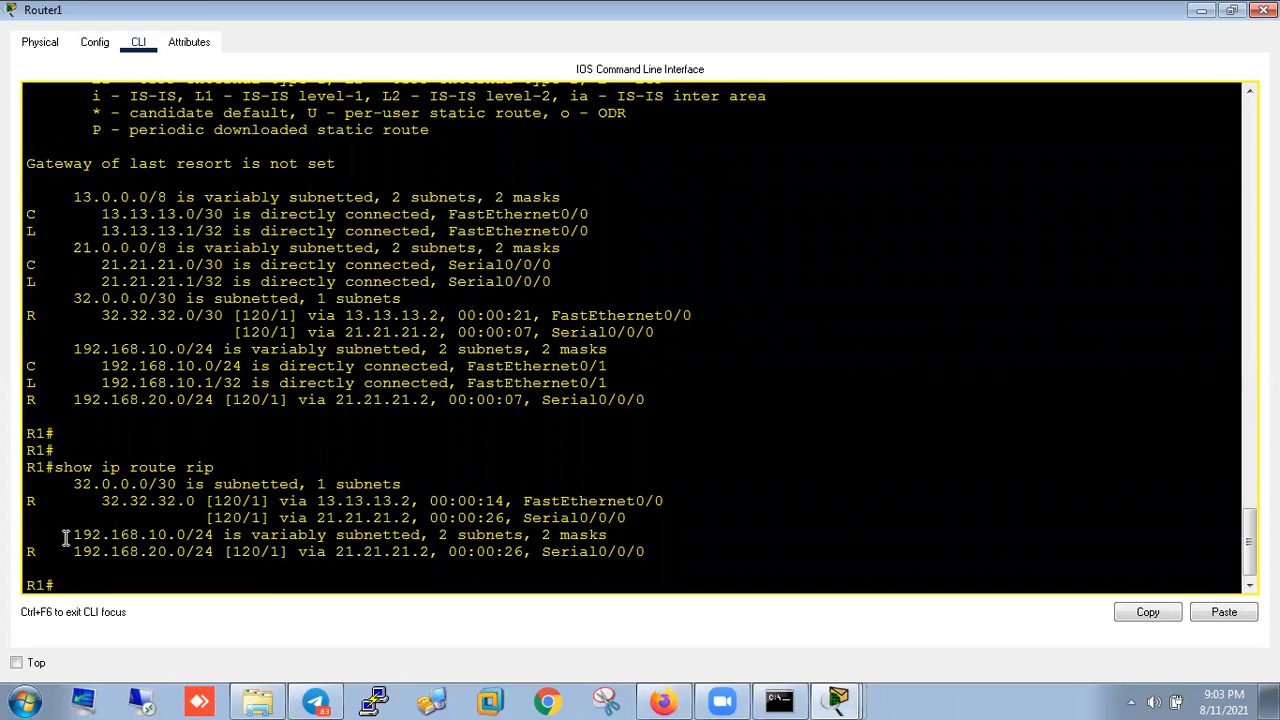
{"action": "left_click_drag", "start_coordinate": [65, 538], "coordinate": [30, 558]}
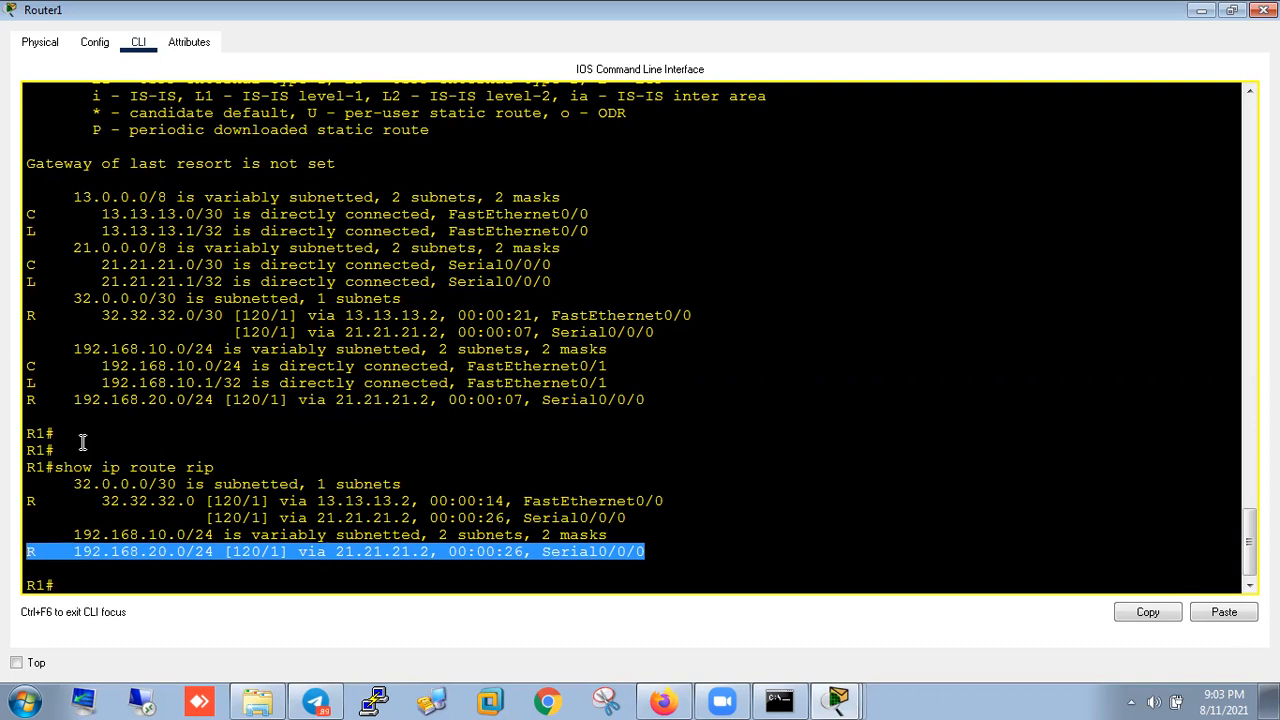
{"action": "left_click", "coordinate": [288, 408]}
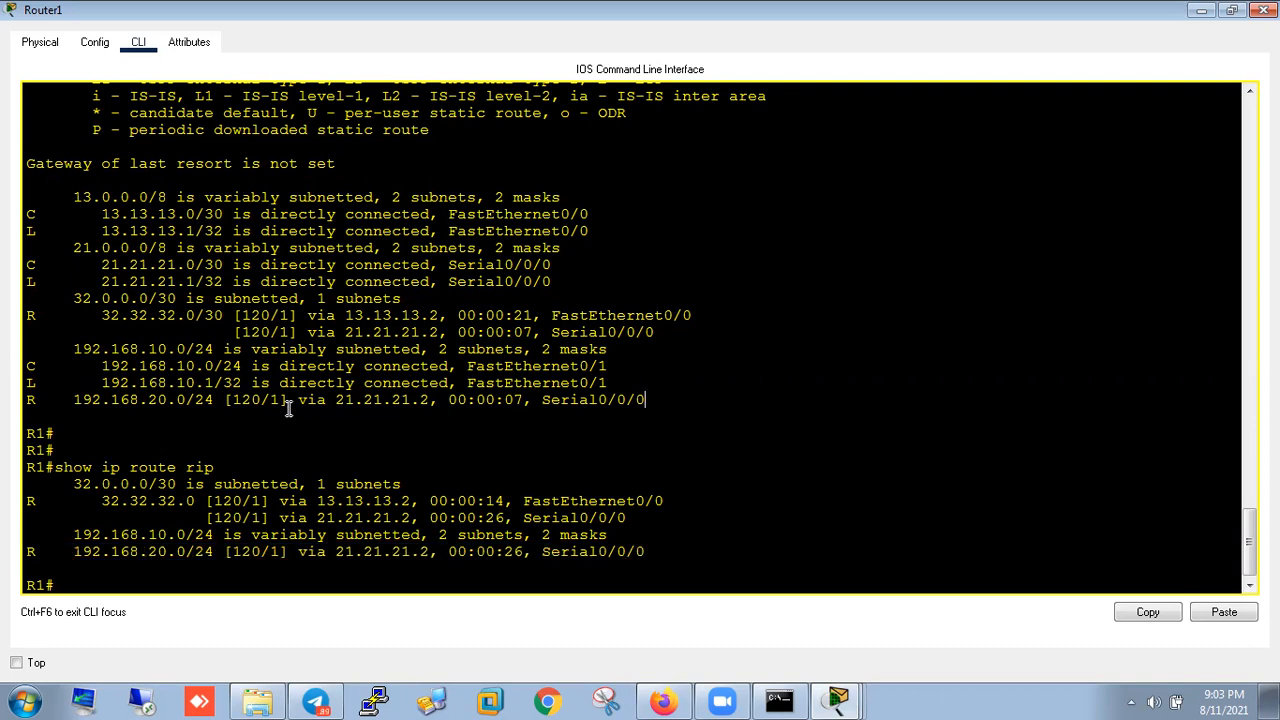
- List the available show ip options on R1 with ?, and run show ip protocols
{"action": "type", "text": "show ip"}
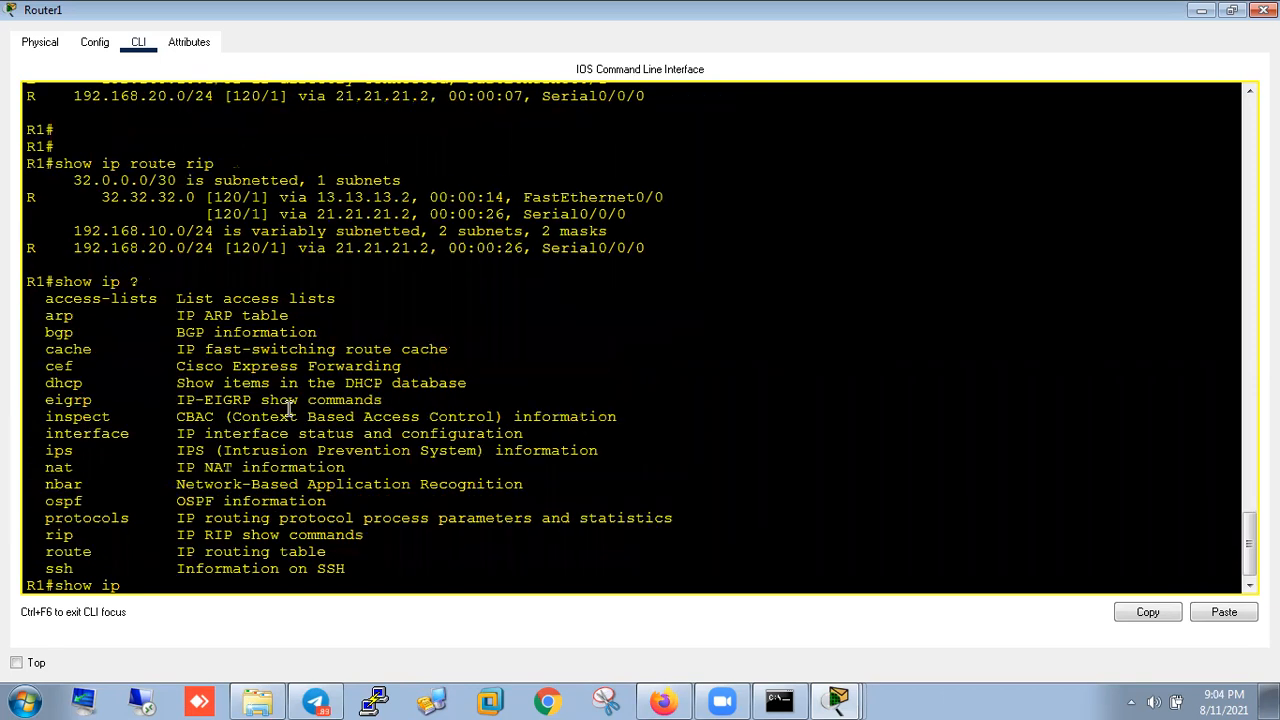
{"action": "type", "text": " ?pro"}
{"action": "key", "text": "Tab"}
{"action": "key", "text": "Return"}
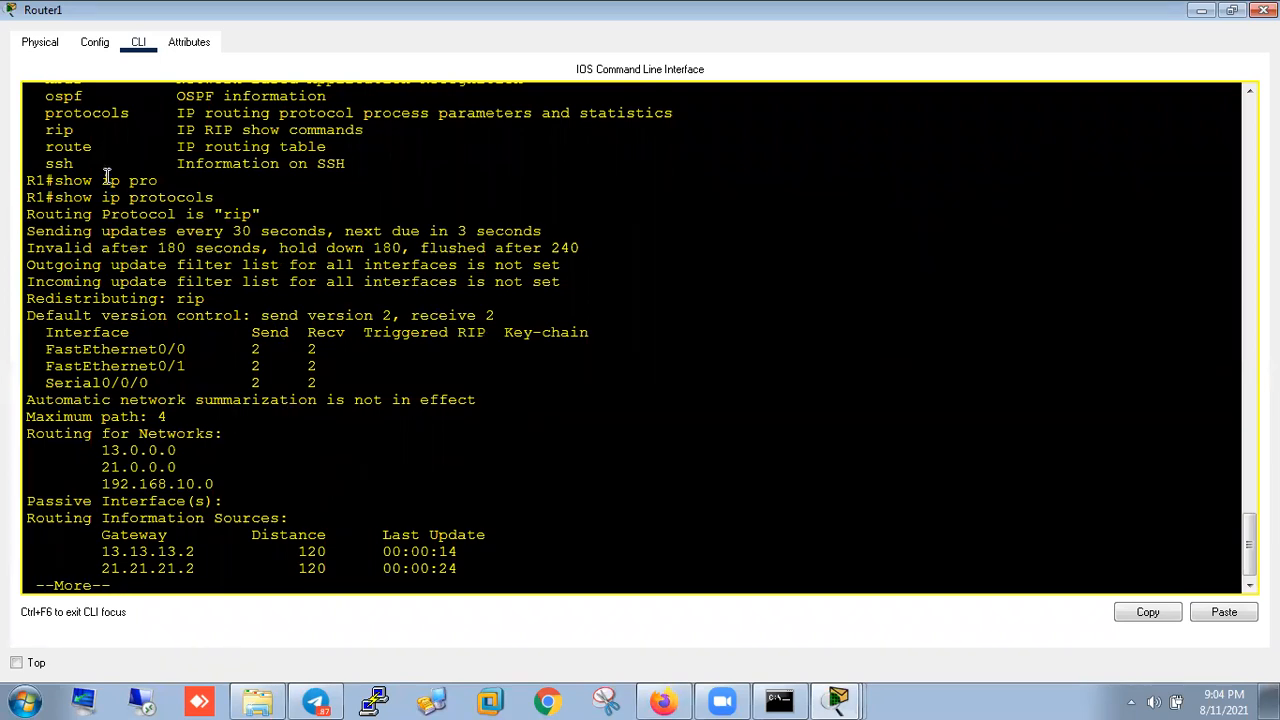
- Examine the routing protocol, update interval, per-interface RIP versions and advertised networks in R1's show ip protocols output
{"action": "double_click", "coordinate": [238, 214]}
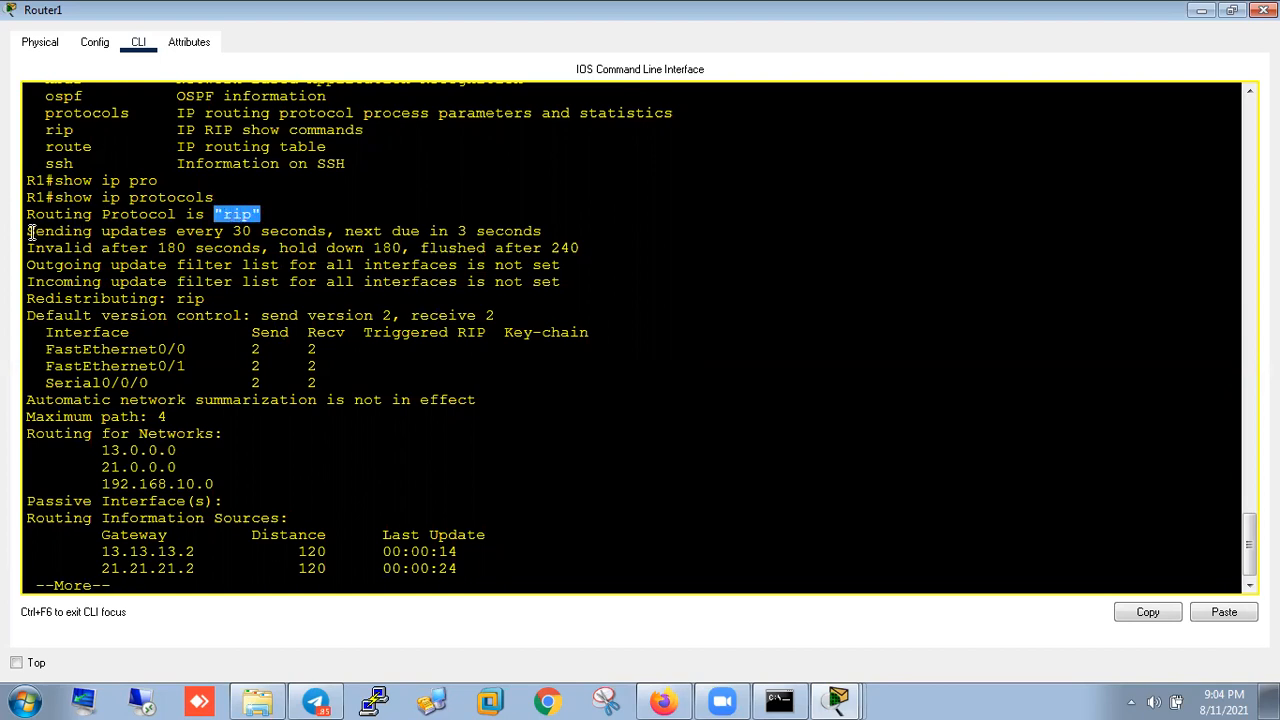
{"action": "left_click_drag", "start_coordinate": [181, 231], "coordinate": [303, 226]}
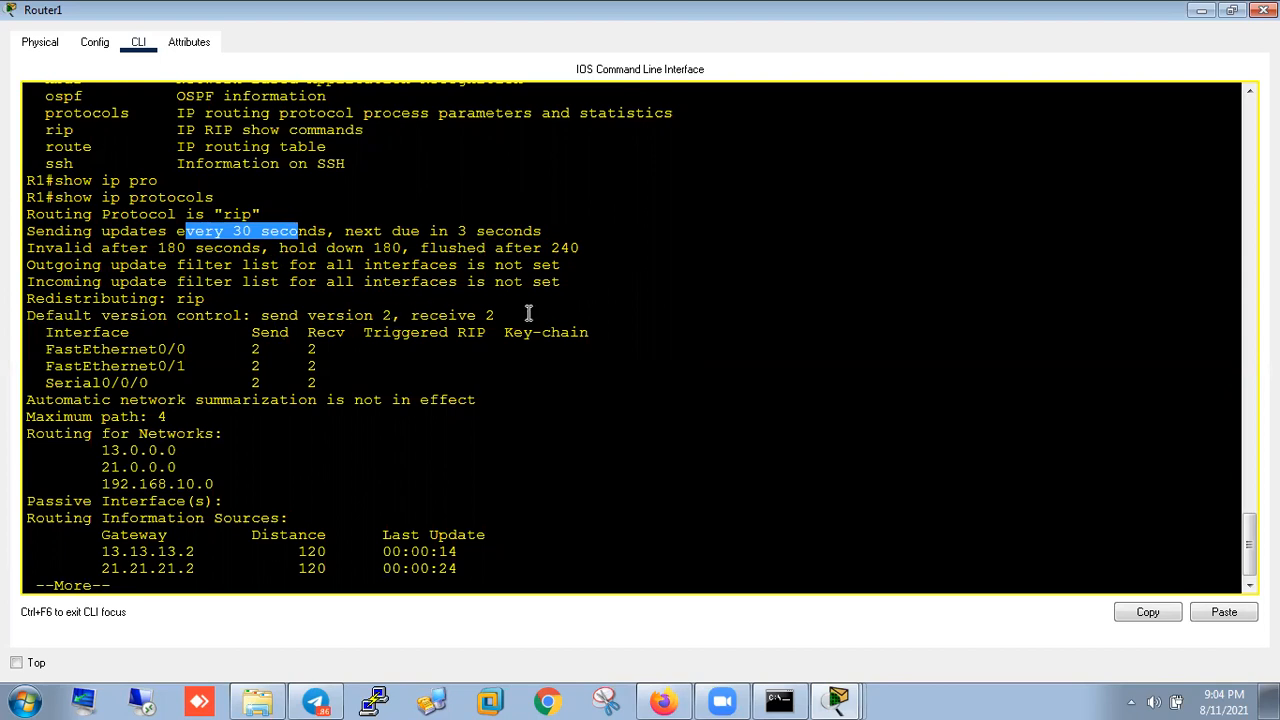
{"action": "left_click", "coordinate": [444, 314]}
{"action": "left_click_drag", "start_coordinate": [497, 315], "coordinate": [55, 332]}
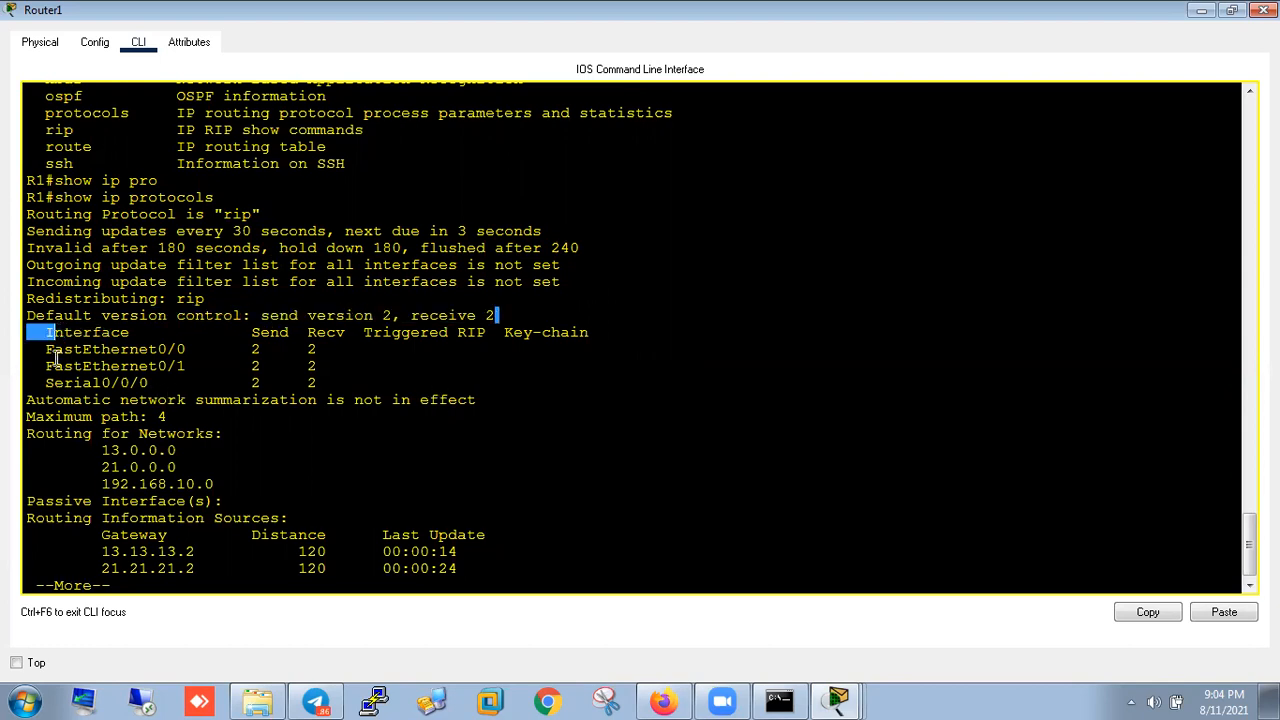
{"action": "left_click_drag", "start_coordinate": [370, 384], "coordinate": [32, 340]}
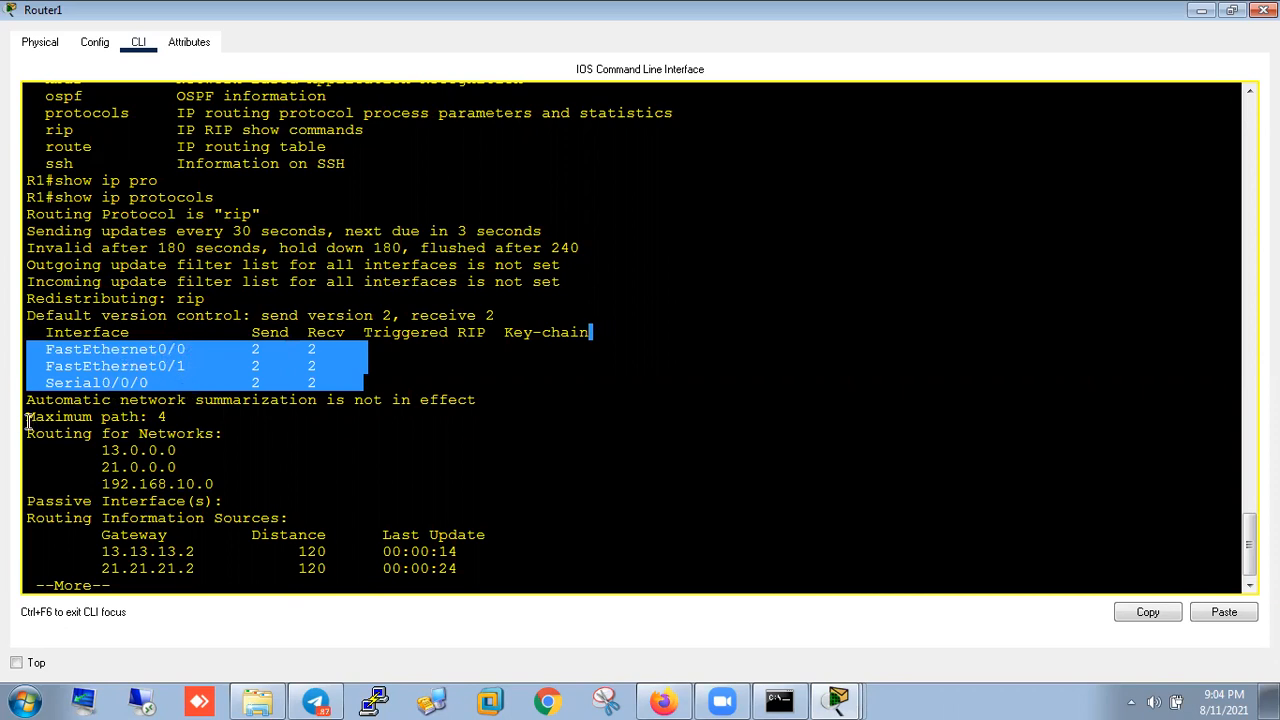
{"action": "left_click_drag", "start_coordinate": [28, 436], "coordinate": [238, 481]}
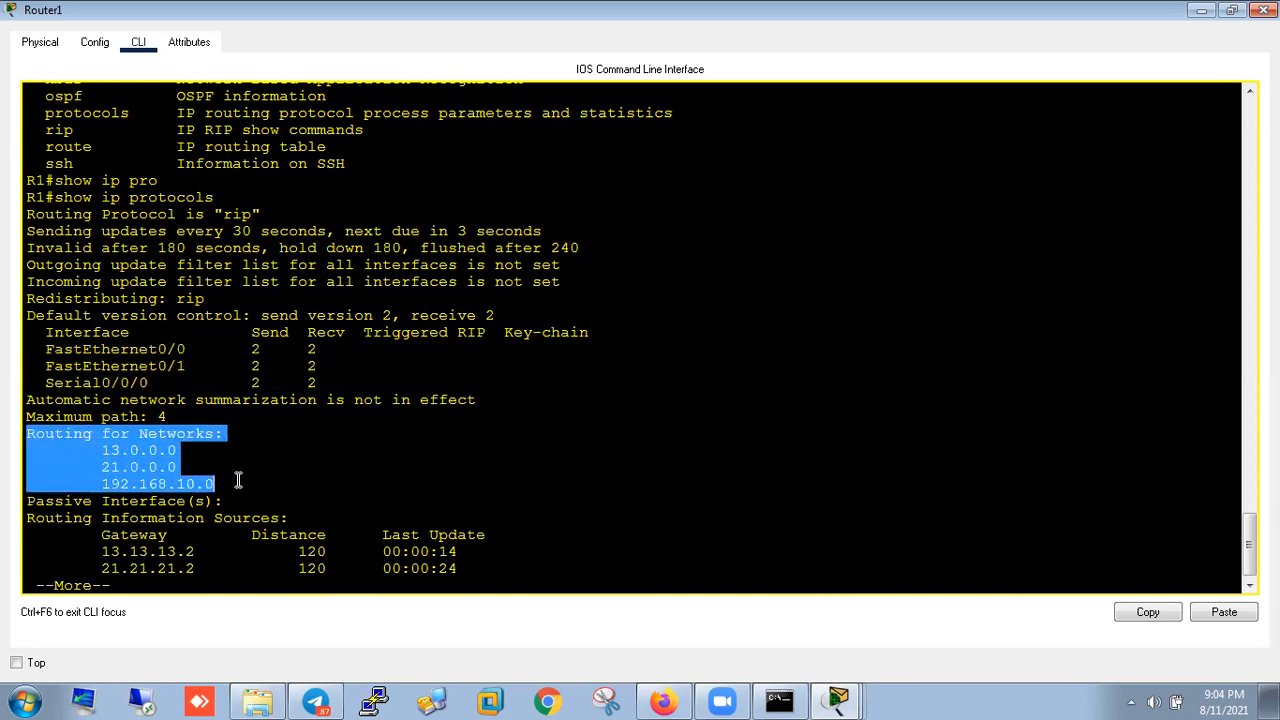
{"action": "left_click", "coordinate": [149, 563]}
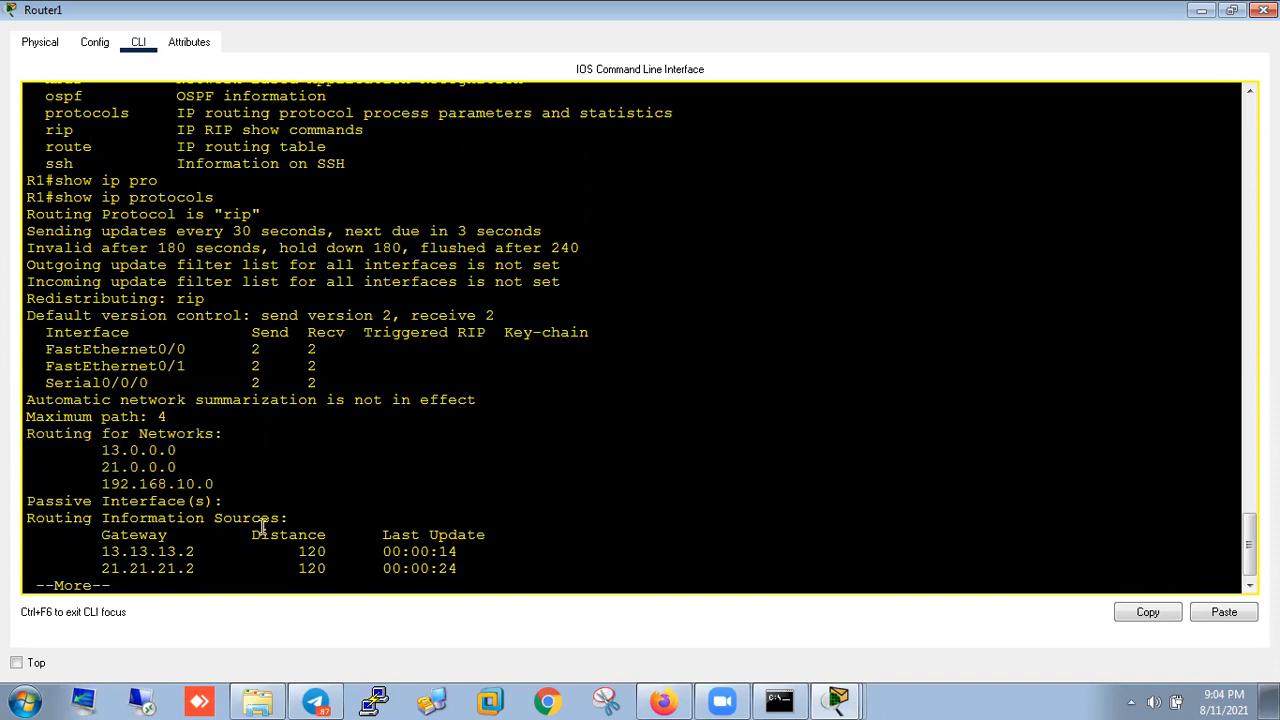
- Page to the end of R1's protocol output and highlight the default administrative distance
{"action": "key", "text": "Return"}
{"action": "key", "text": "Return"}
{"action": "key", "text": "Return"}
{"action": "key", "text": "Return"}
{"action": "key", "text": "Return"}
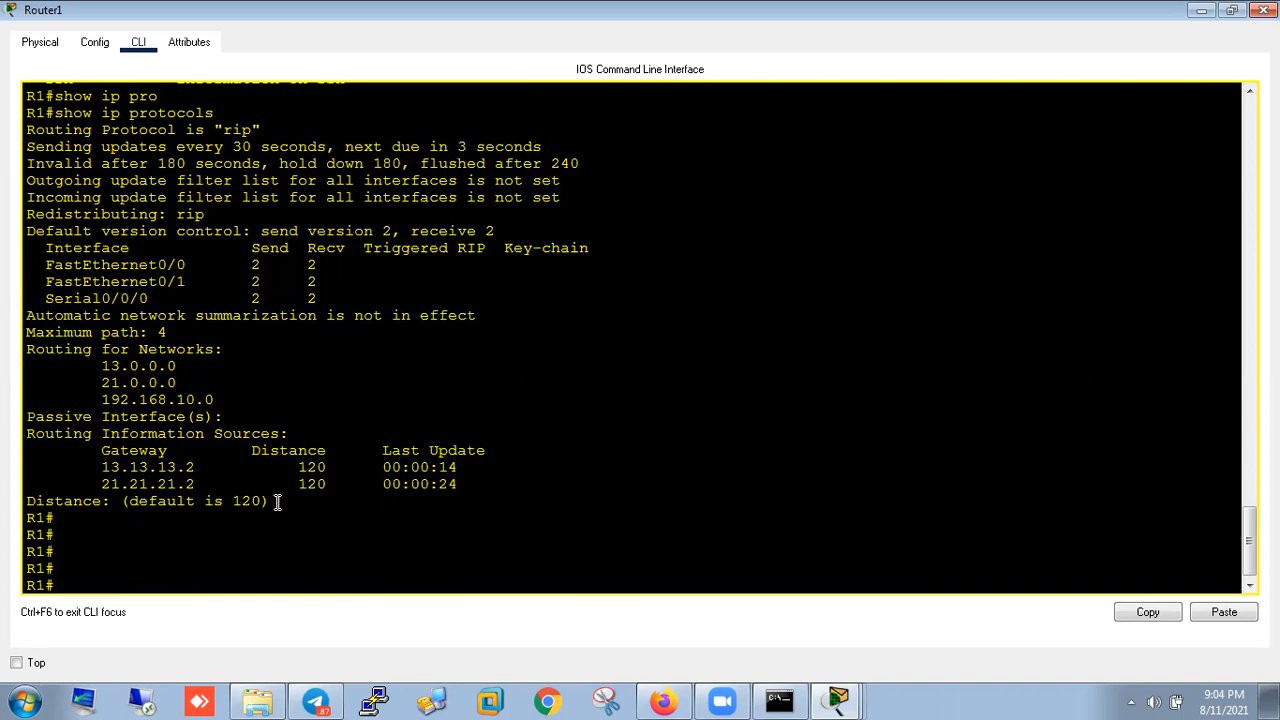
{"action": "left_click_drag", "start_coordinate": [291, 506], "coordinate": [206, 500]}
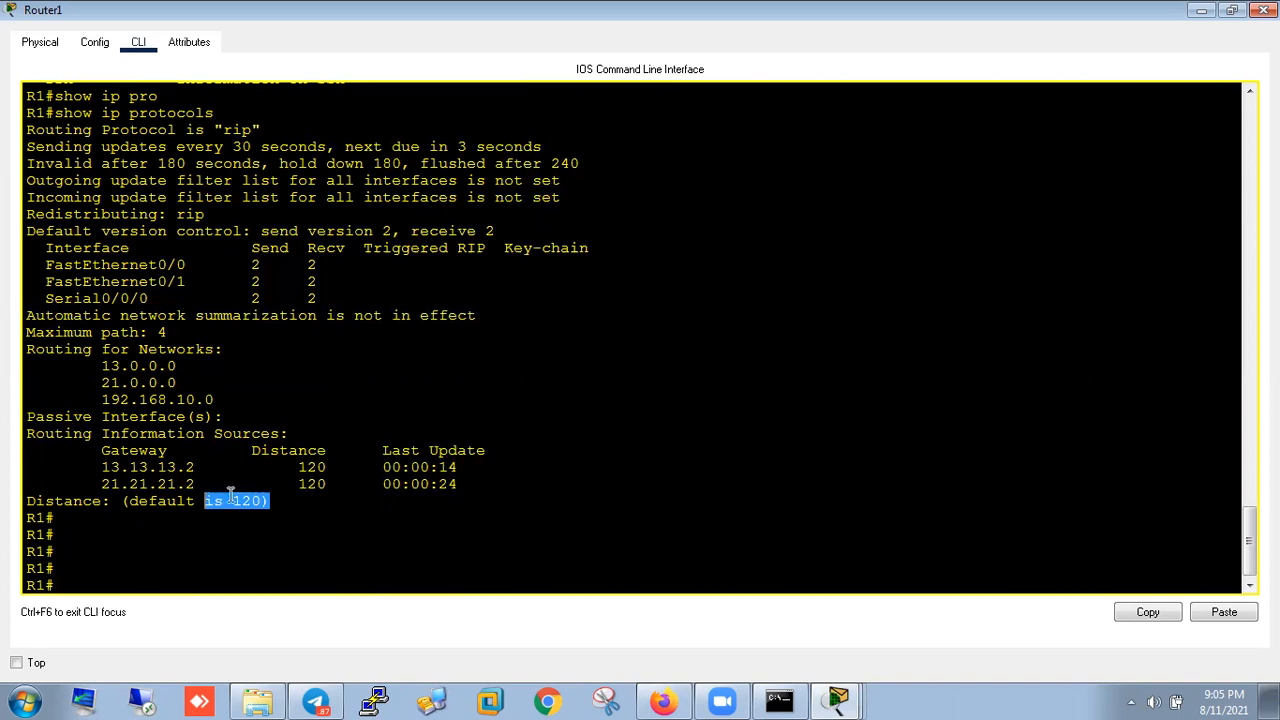
- Run show ip route rip on R1 again and highlight the administrative distance and metric of the 32.32.32.0 route
{"action": "left_click", "coordinate": [386, 430]}
{"action": "type", "text": "show ip route rip"}
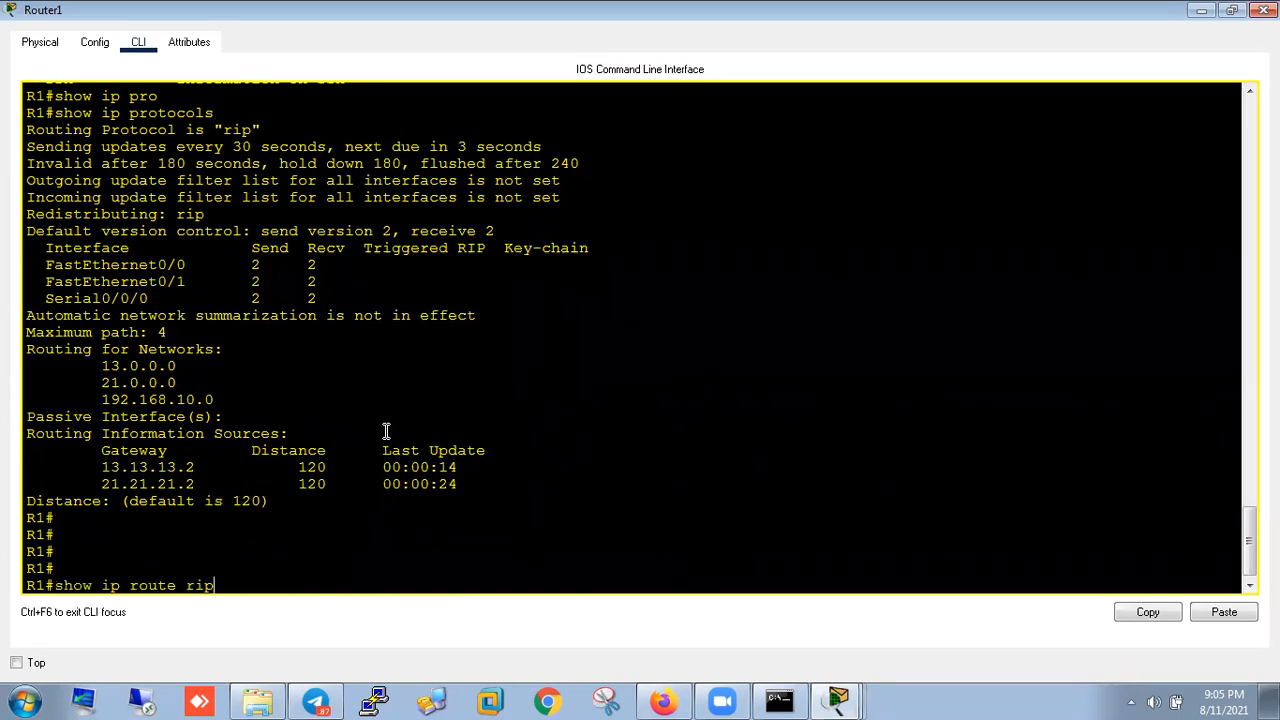
{"action": "key", "text": "Return"}
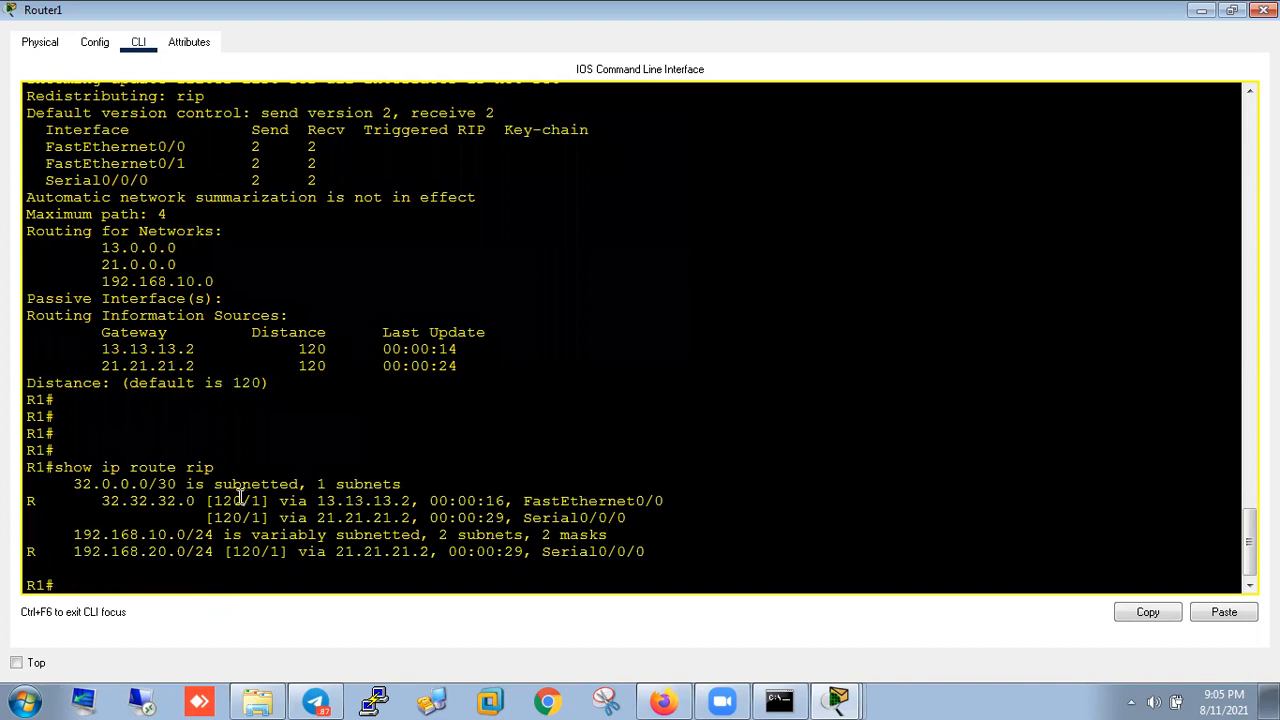
{"action": "left_click_drag", "start_coordinate": [218, 501], "coordinate": [246, 501]}
{"action": "left_click", "coordinate": [285, 437]}
{"action": "double_click", "coordinate": [259, 501]}
{"action": "double_click", "coordinate": [255, 518]}
- Switch to Router3's maximized command line, run show ip route rip and highlight the 192.168.10.0/24 and 192.168.20.0/24 routes
{"action": "left_click", "coordinate": [1205, 11]}
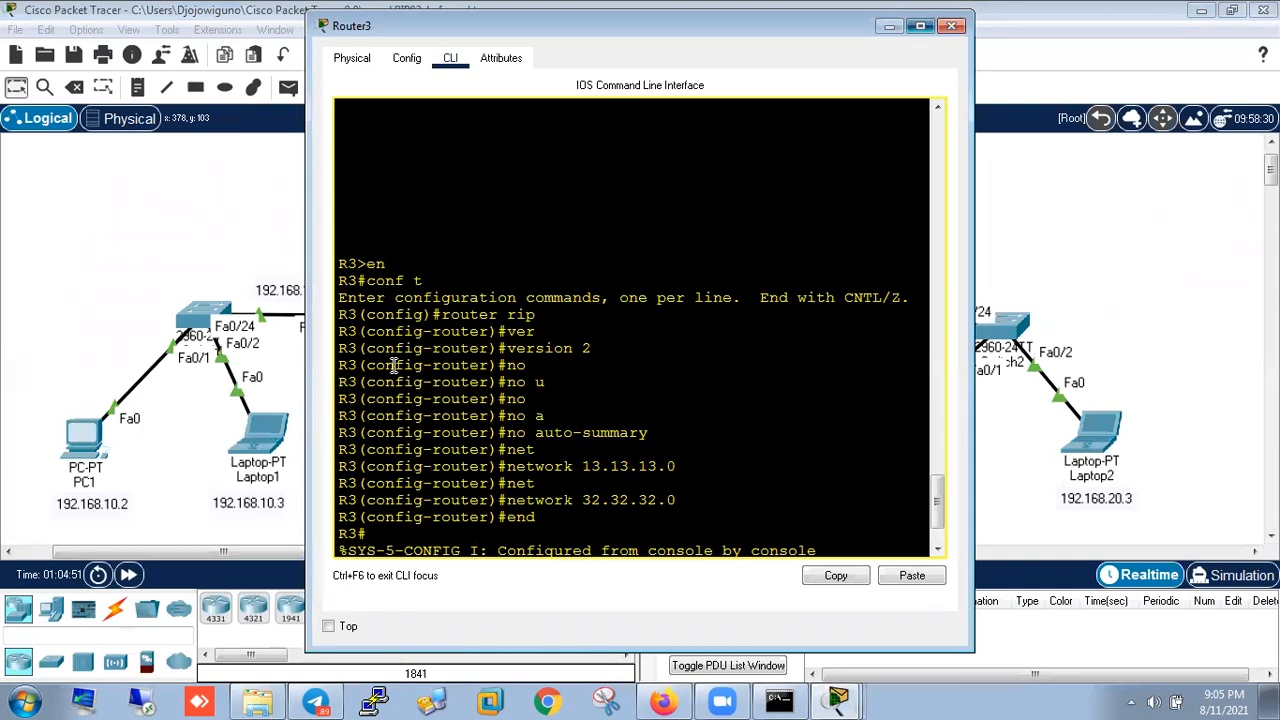
{"action": "left_click", "coordinate": [917, 31]}
{"action": "type", "text": "show ip route "}
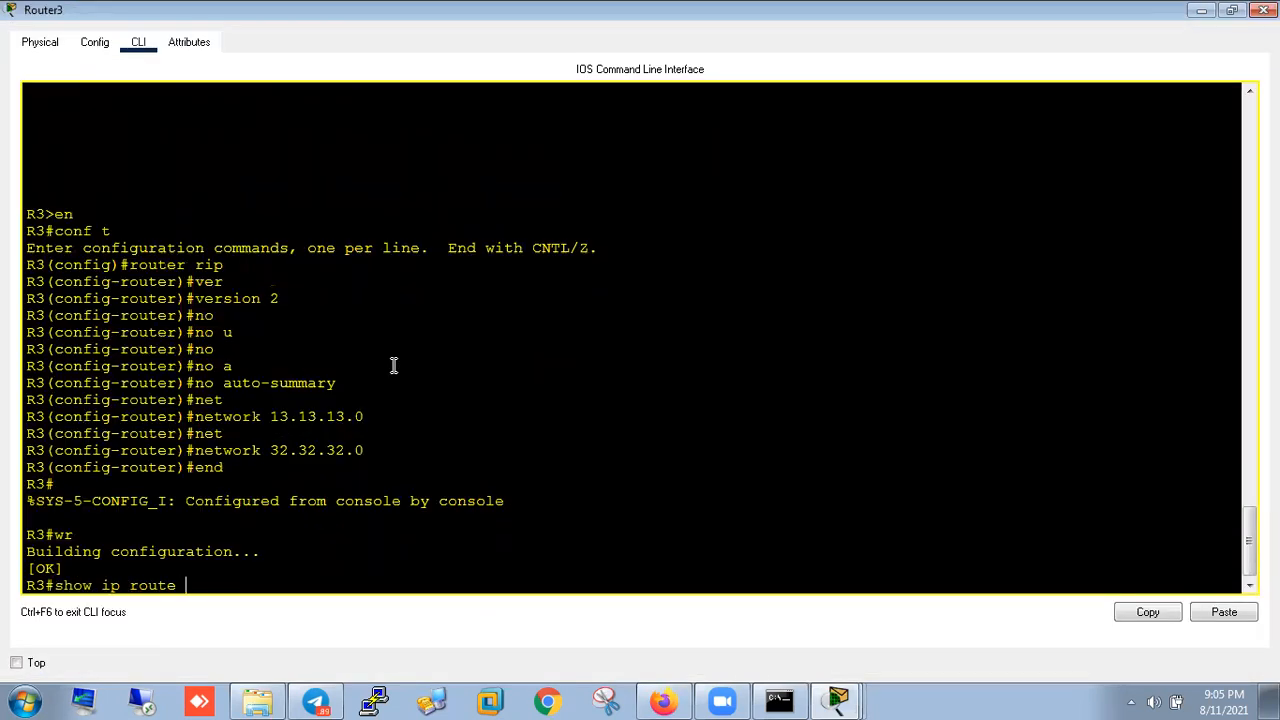
{"action": "type", "text": "rip"}
{"action": "key", "text": "Return"}
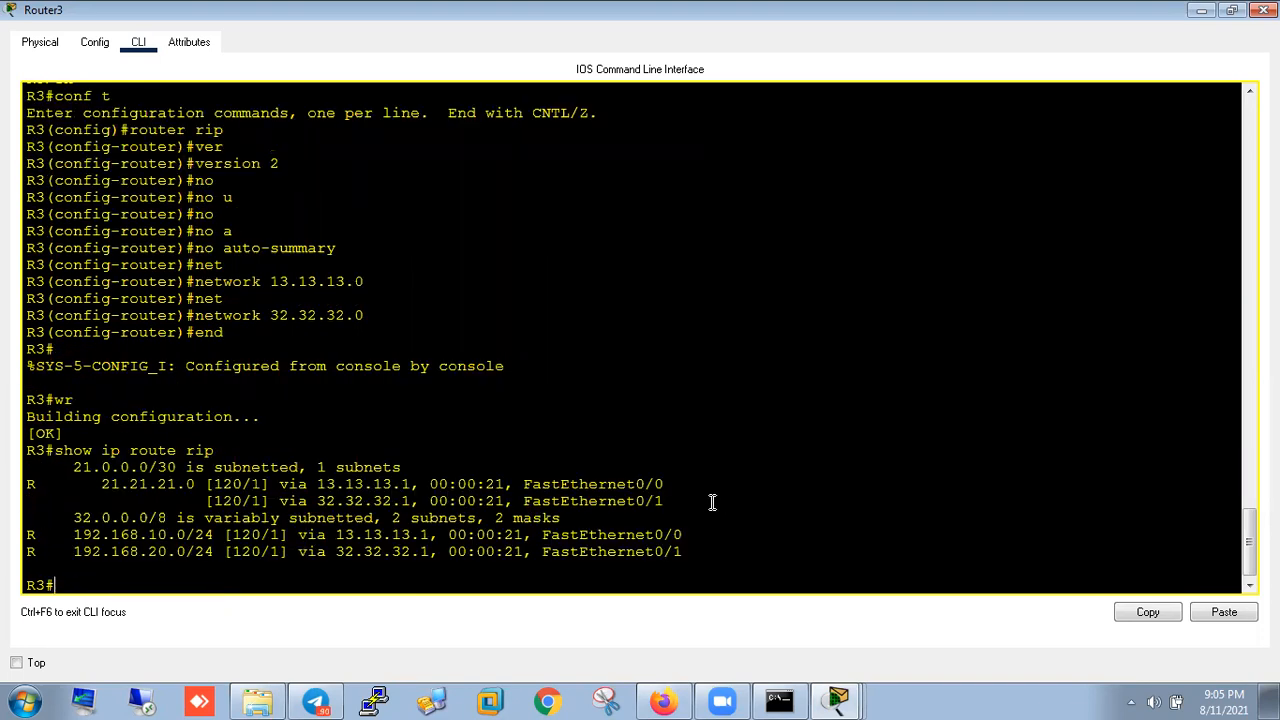
{"action": "left_click_drag", "start_coordinate": [688, 535], "coordinate": [14, 545]}
{"action": "left_click_drag", "start_coordinate": [699, 553], "coordinate": [30, 556]}
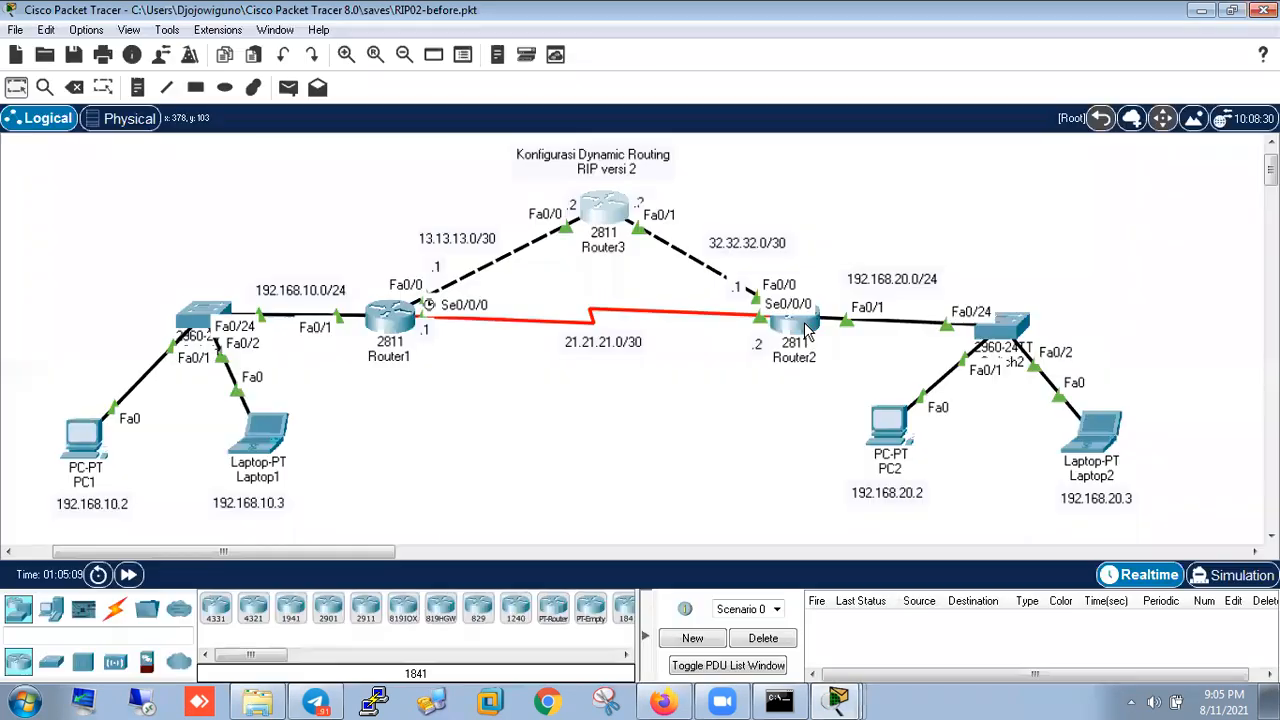
- Open Router2's command line in a maximized window and display its full routing table with show ip route
{"action": "left_click", "coordinate": [800, 322]}
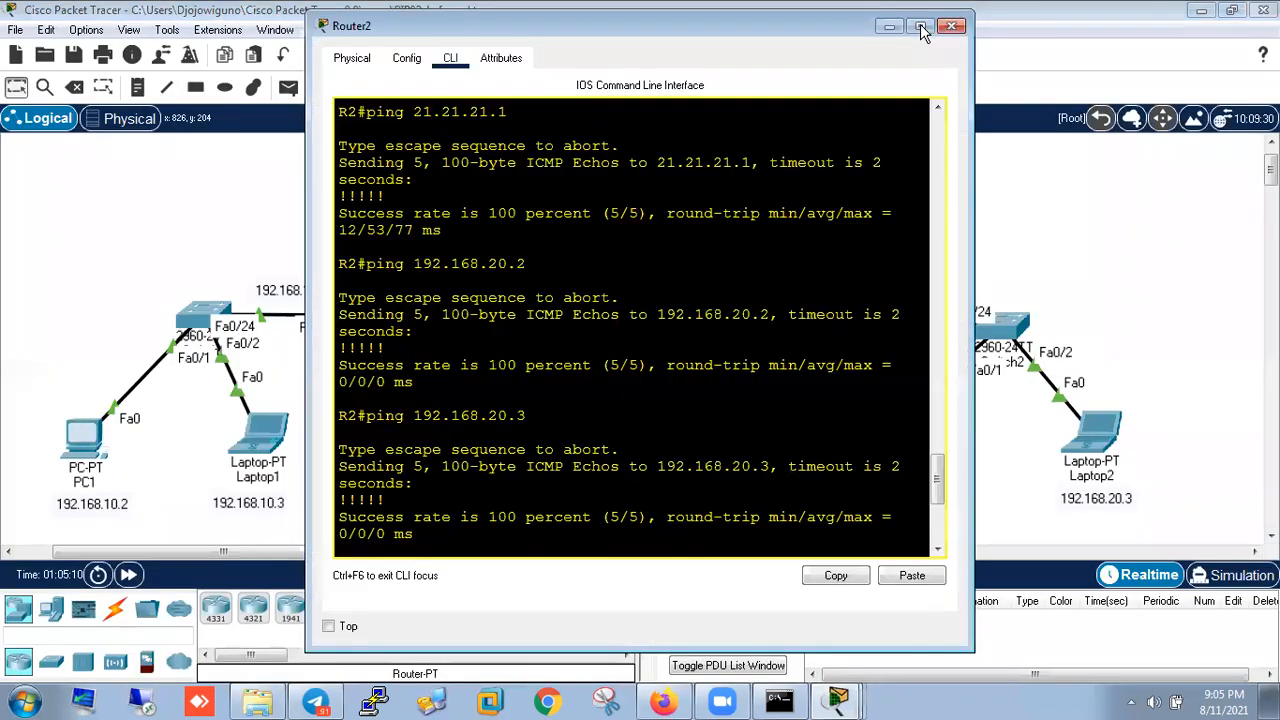
{"action": "left_click", "coordinate": [921, 27]}
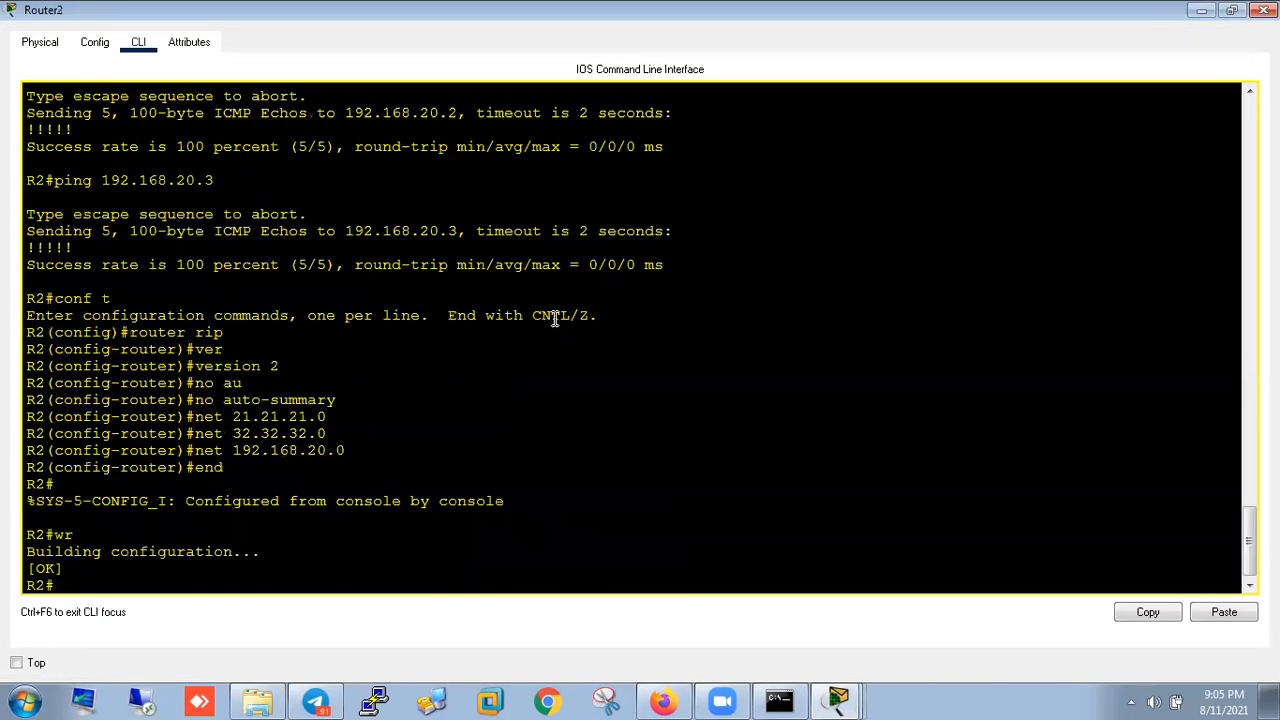
{"action": "type", "text": "show ip route"}
{"action": "key", "text": "Return"}
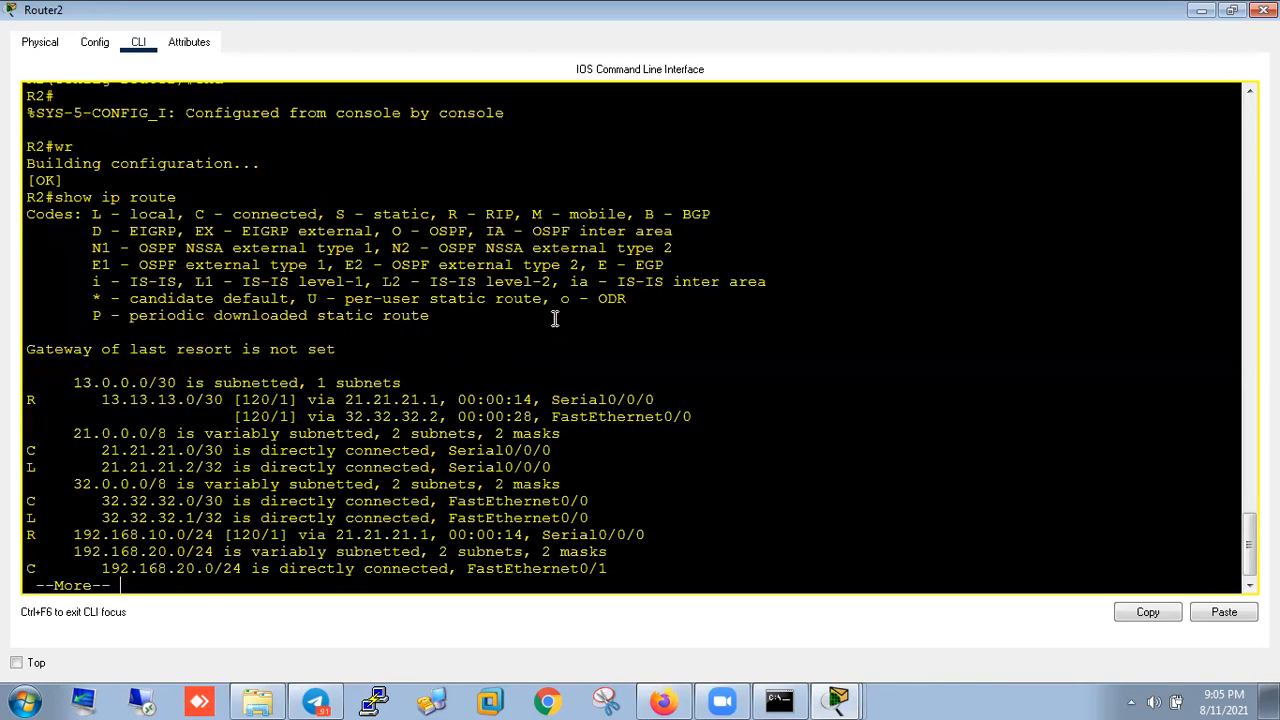
{"action": "key", "text": "space"}
- Run show ip route rip on R2 and highlight its routes to 192.168.10.0/24 and 13.13.13.0
{"action": "key", "text": "Up"}
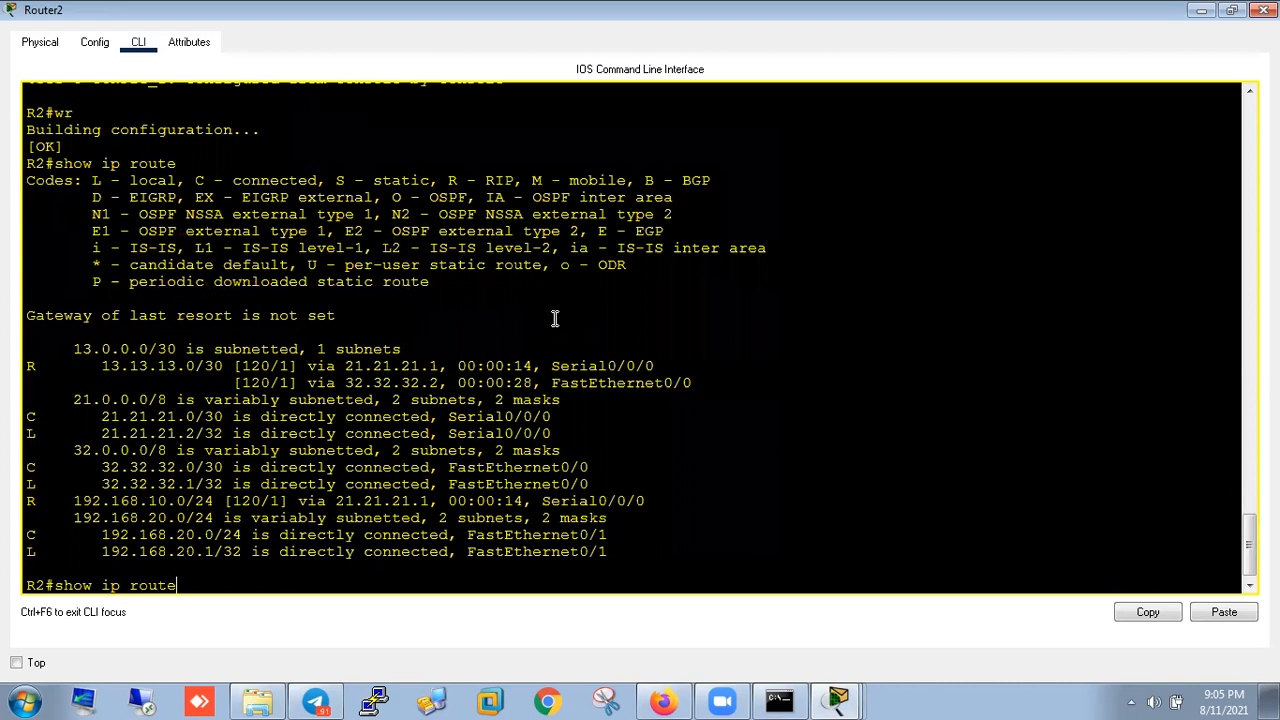
{"action": "type", "text": "rip"}
{"action": "key", "text": "Return"}
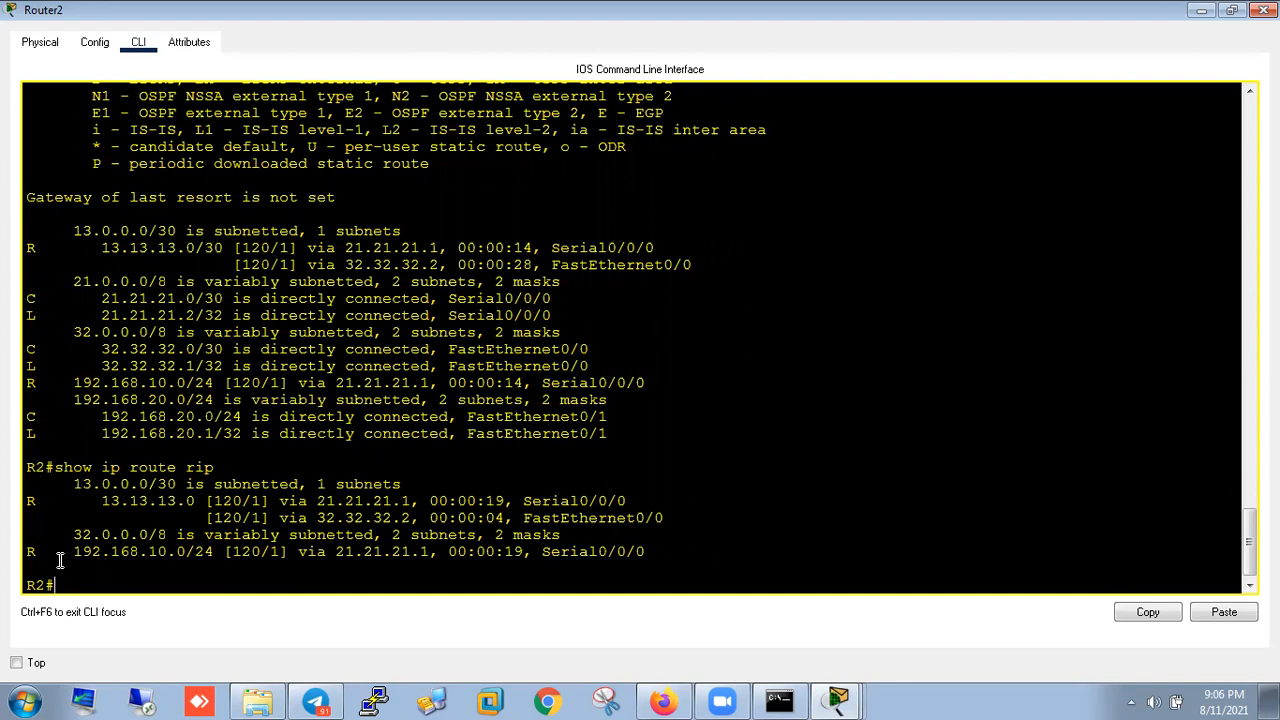
{"action": "left_click_drag", "start_coordinate": [60, 555], "coordinate": [695, 545]}
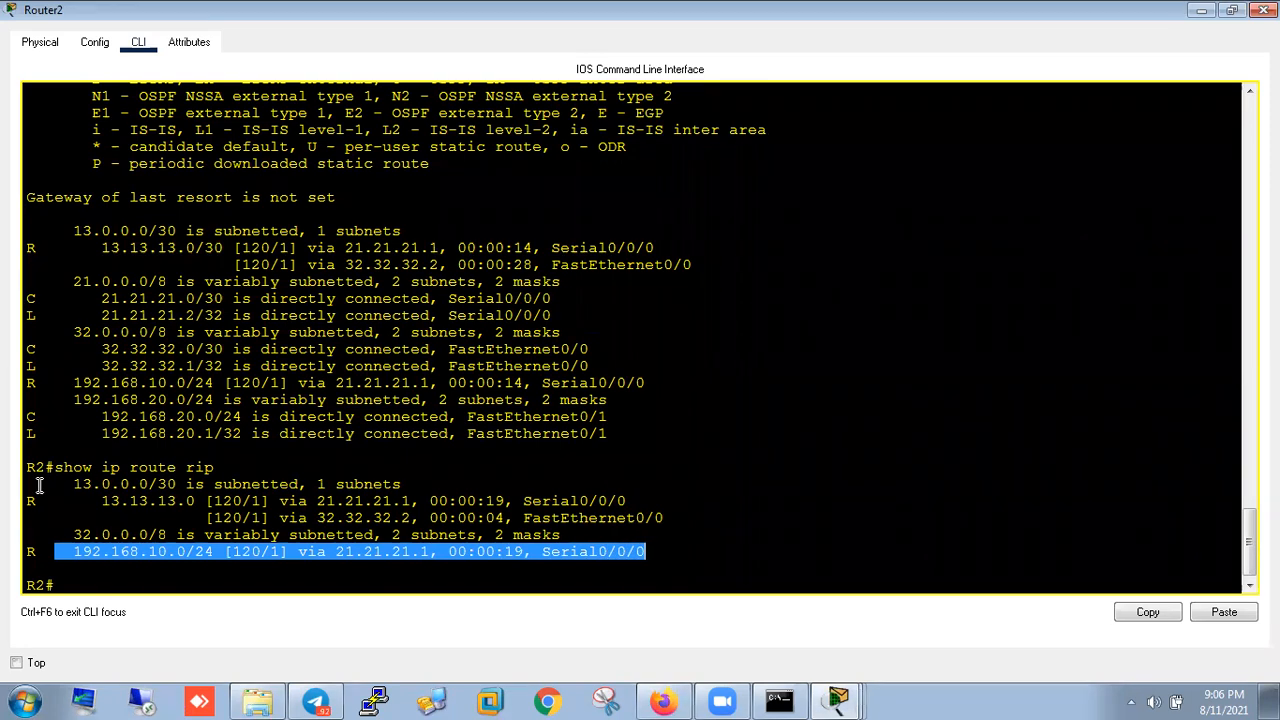
{"action": "left_click_drag", "start_coordinate": [101, 501], "coordinate": [676, 514]}
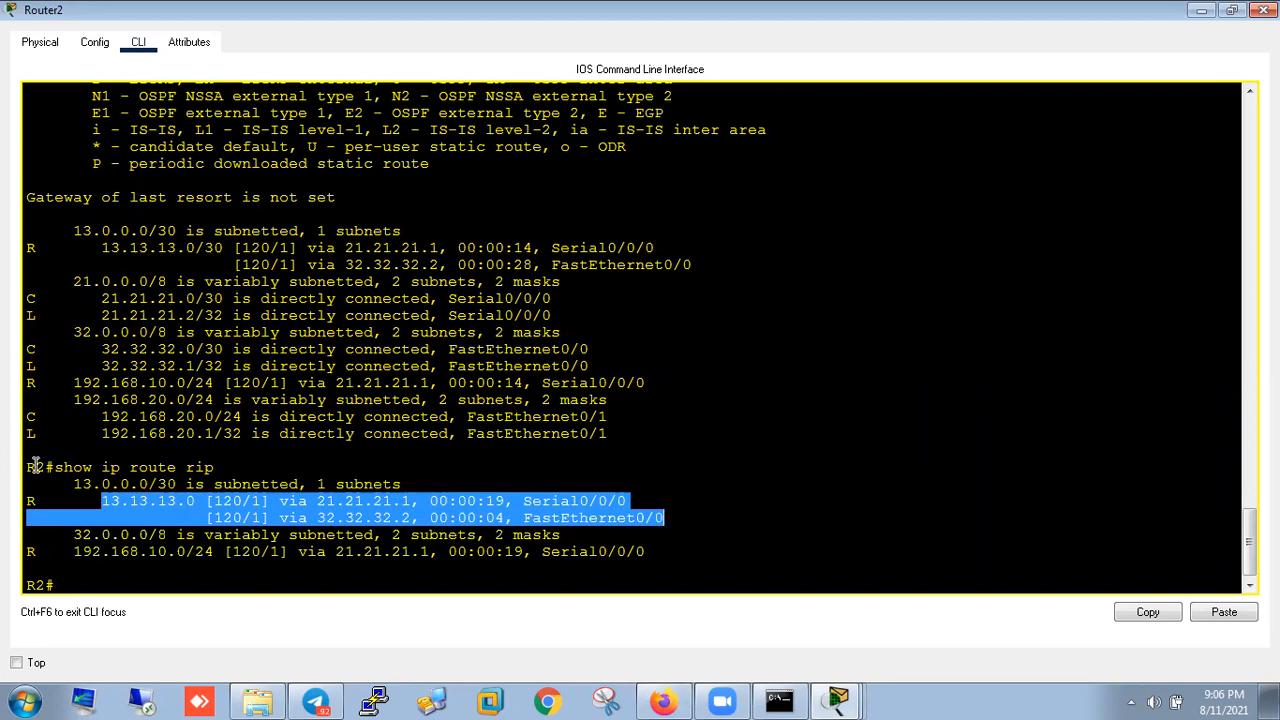
- Close Router2's window and open PC1's Command Prompt in a maximized window
{"action": "left_click", "coordinate": [1257, 10]}
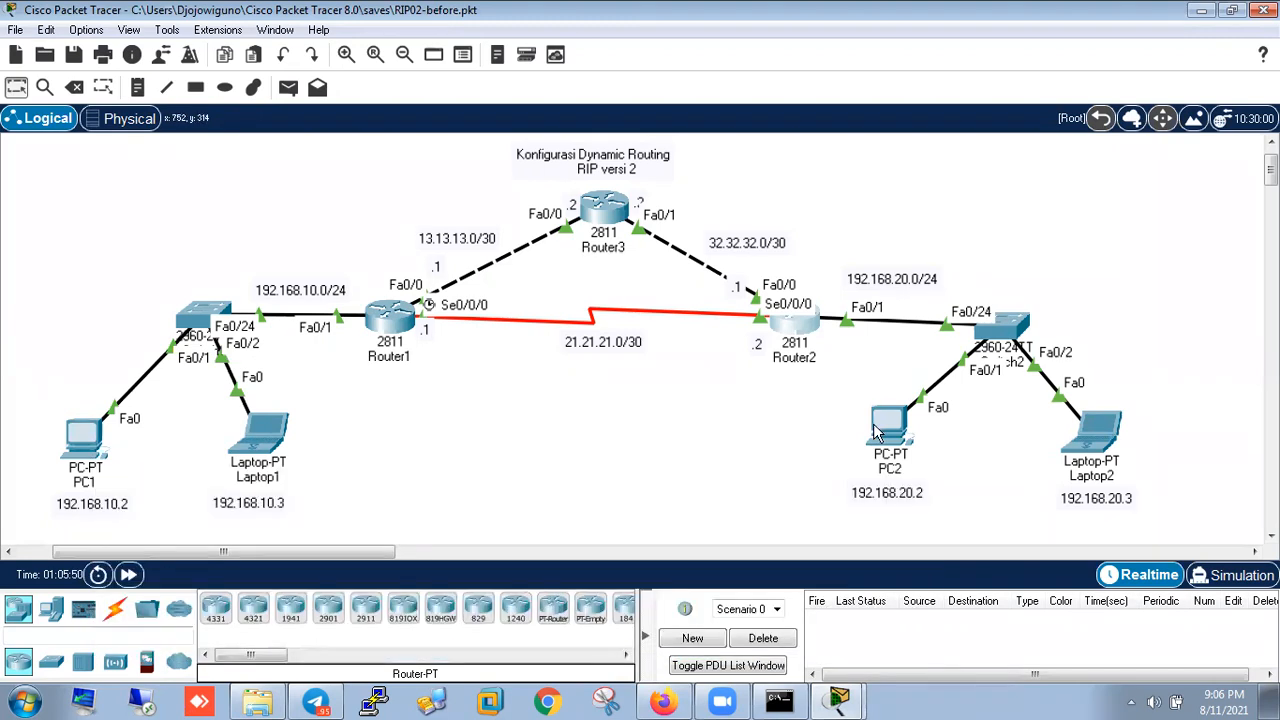
{"action": "mouse_move", "coordinate": [875, 432]}
{"action": "mouse_move", "coordinate": [800, 328]}
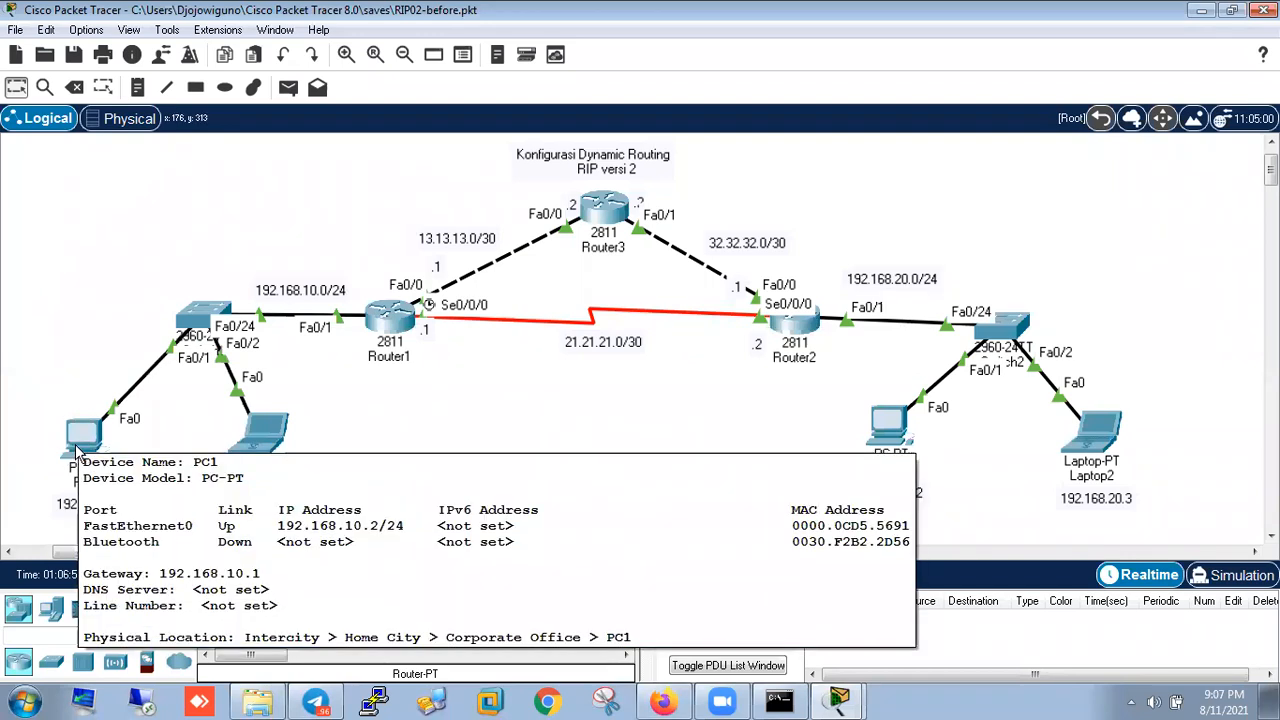
{"action": "left_click", "coordinate": [80, 450]}
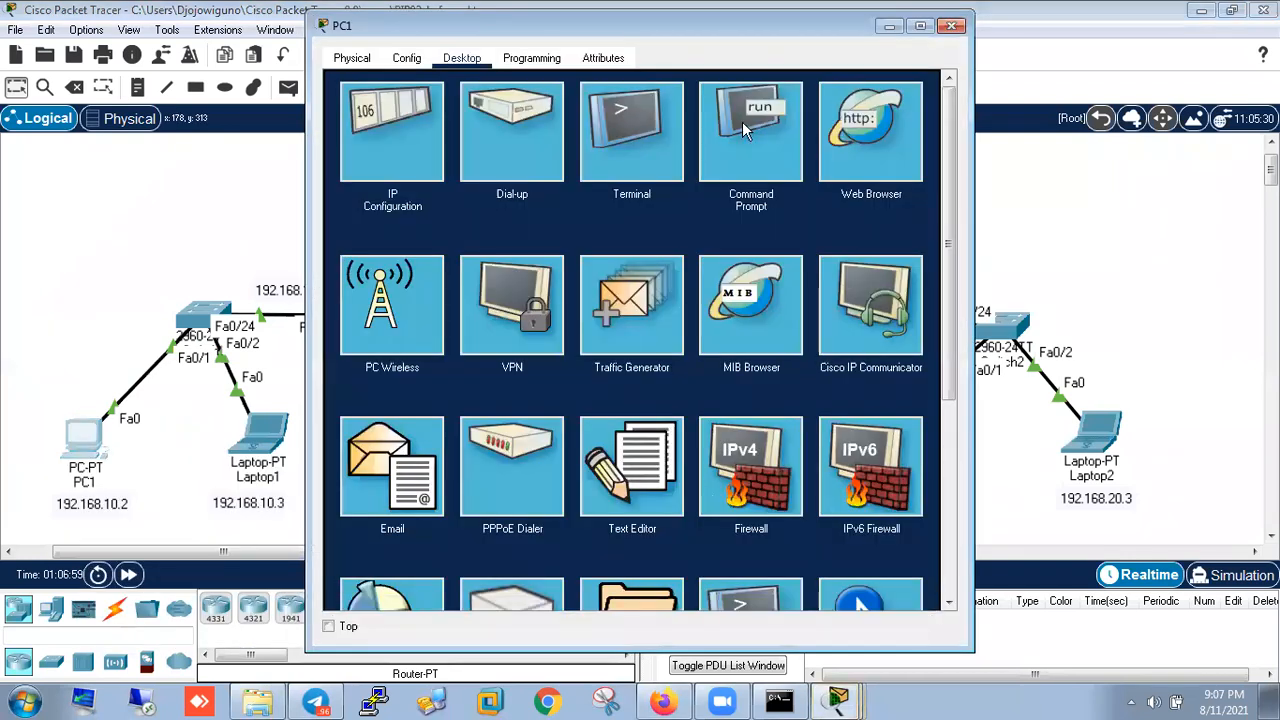
{"action": "left_click", "coordinate": [770, 143]}
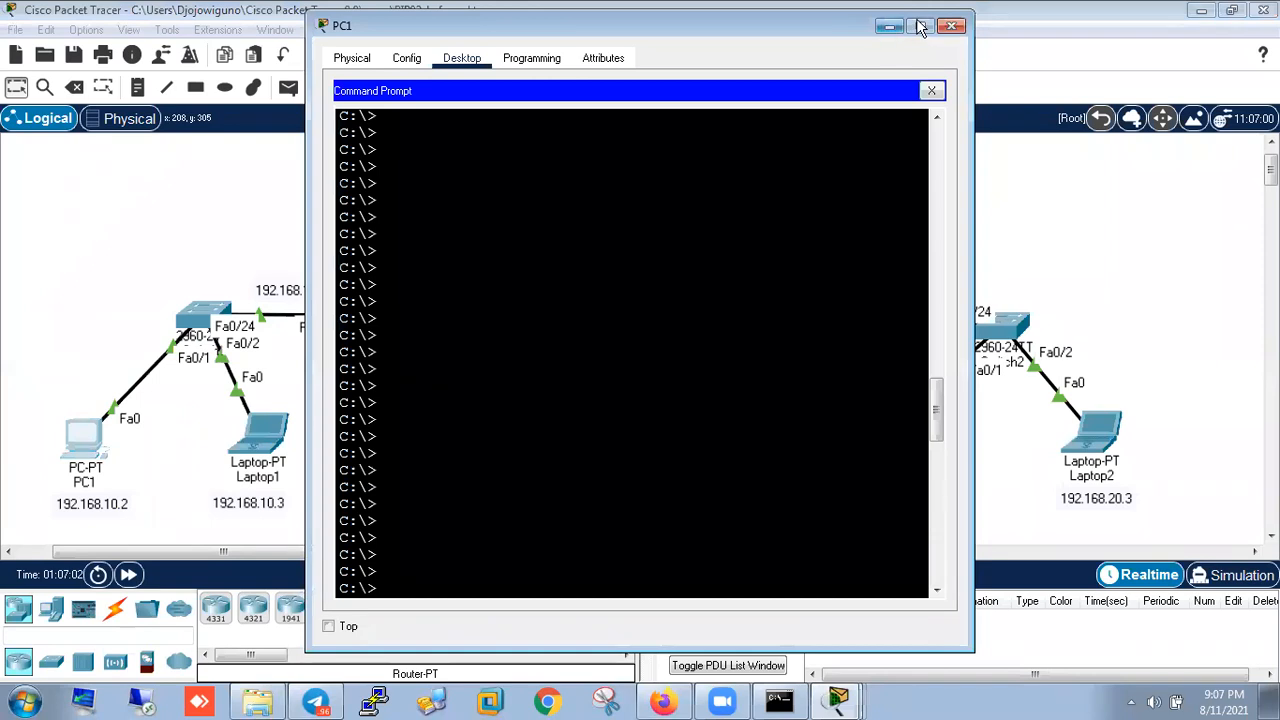
{"action": "left_click", "coordinate": [920, 25]}
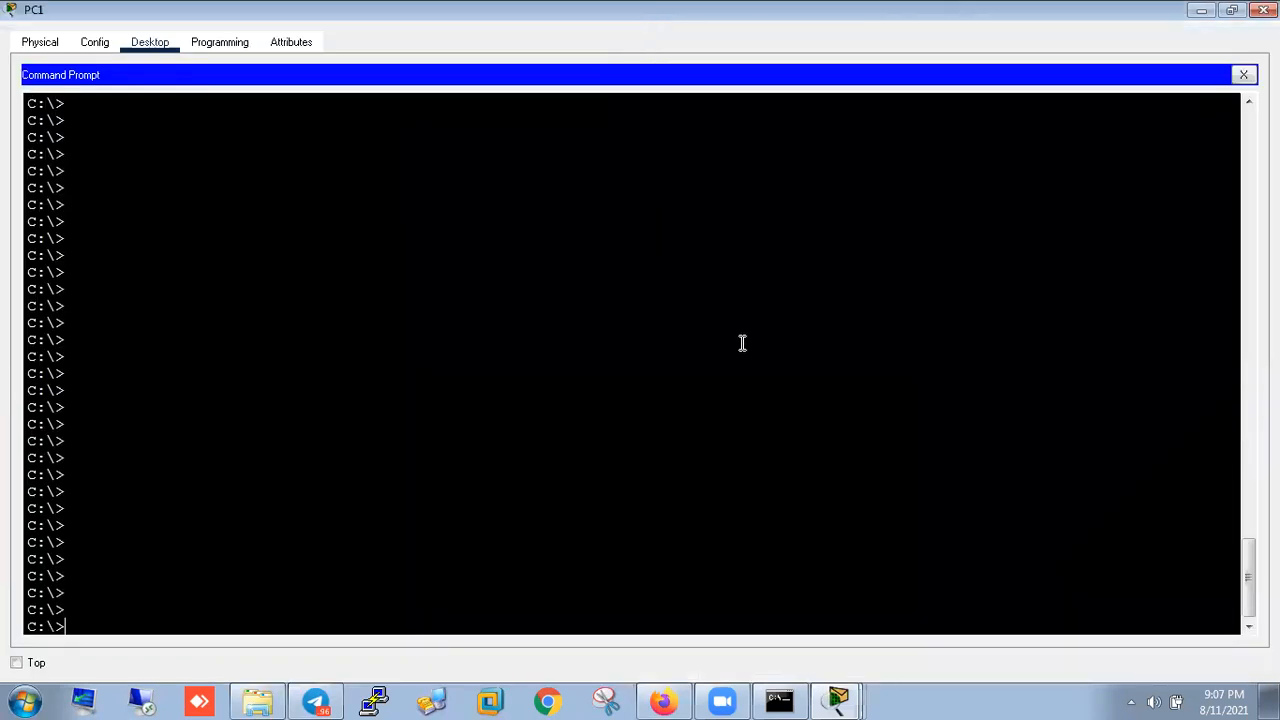
- Ping 192.168.20.2 and 192.168.20.3 from PC1's Command Prompt
{"action": "type", "text": "ping 192.168.20."}
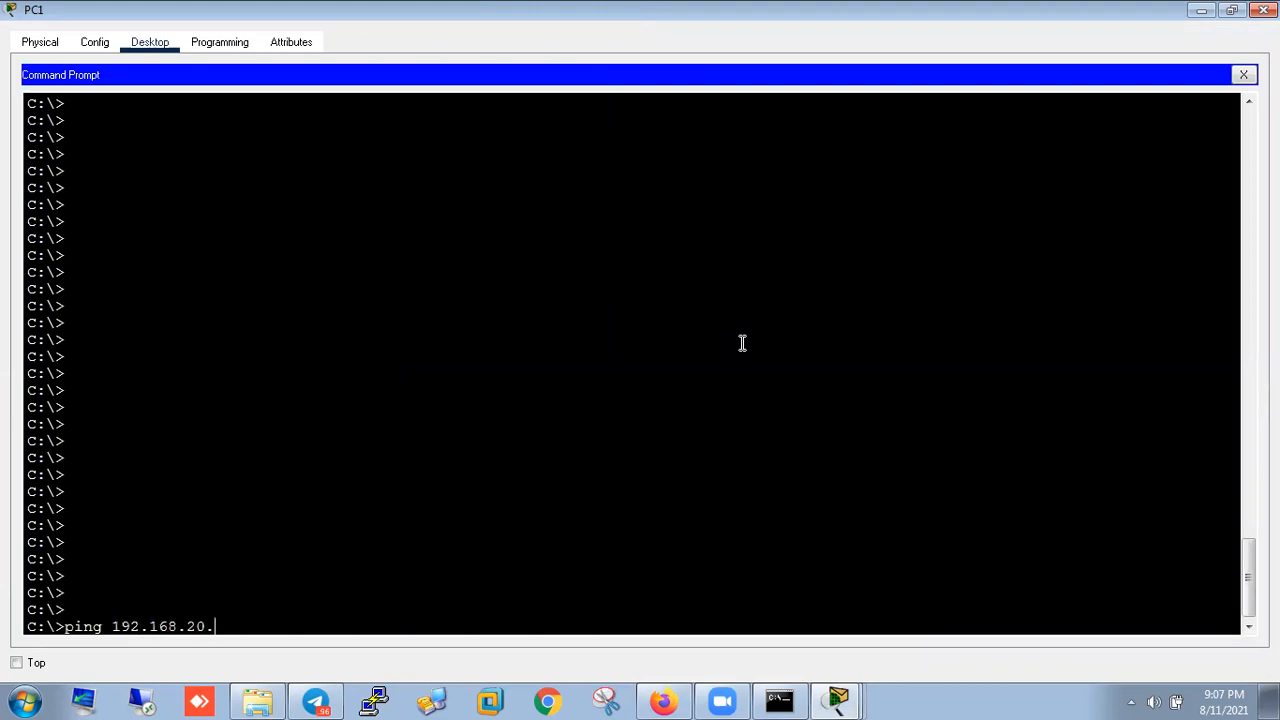
{"action": "type", "text": "2"}
{"action": "key", "text": "Return"}
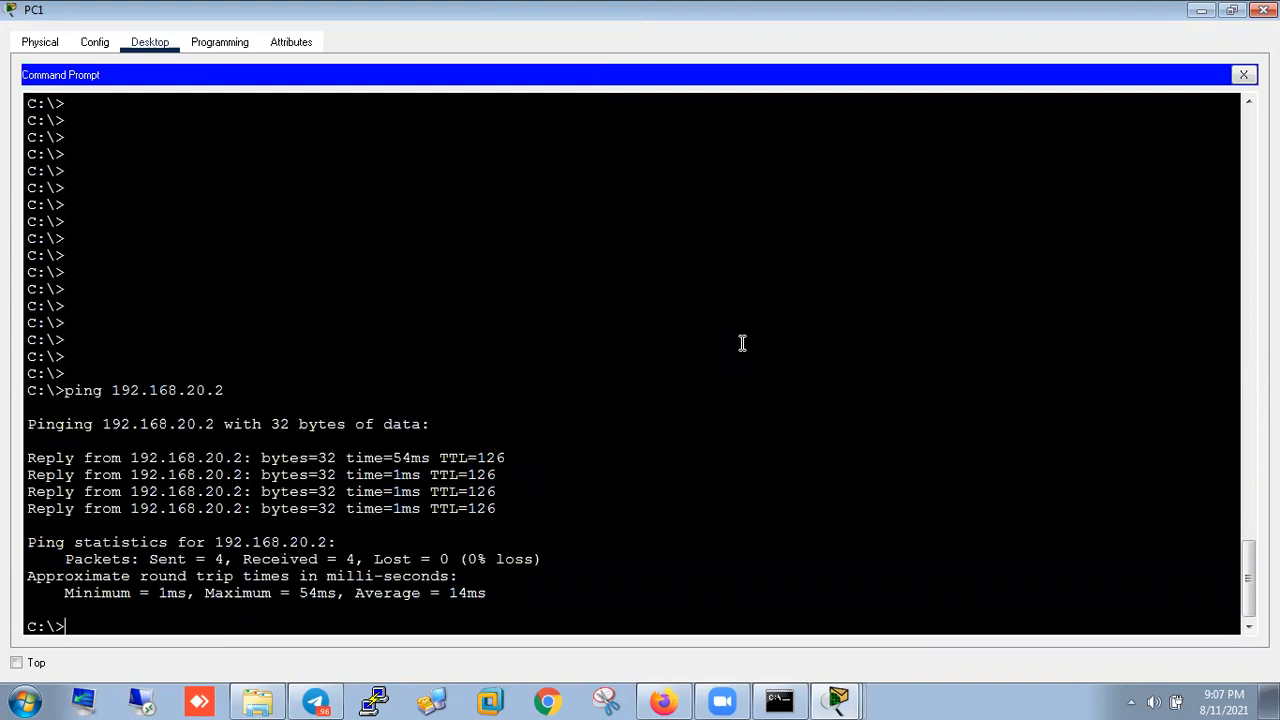
{"action": "key", "text": "Up"}
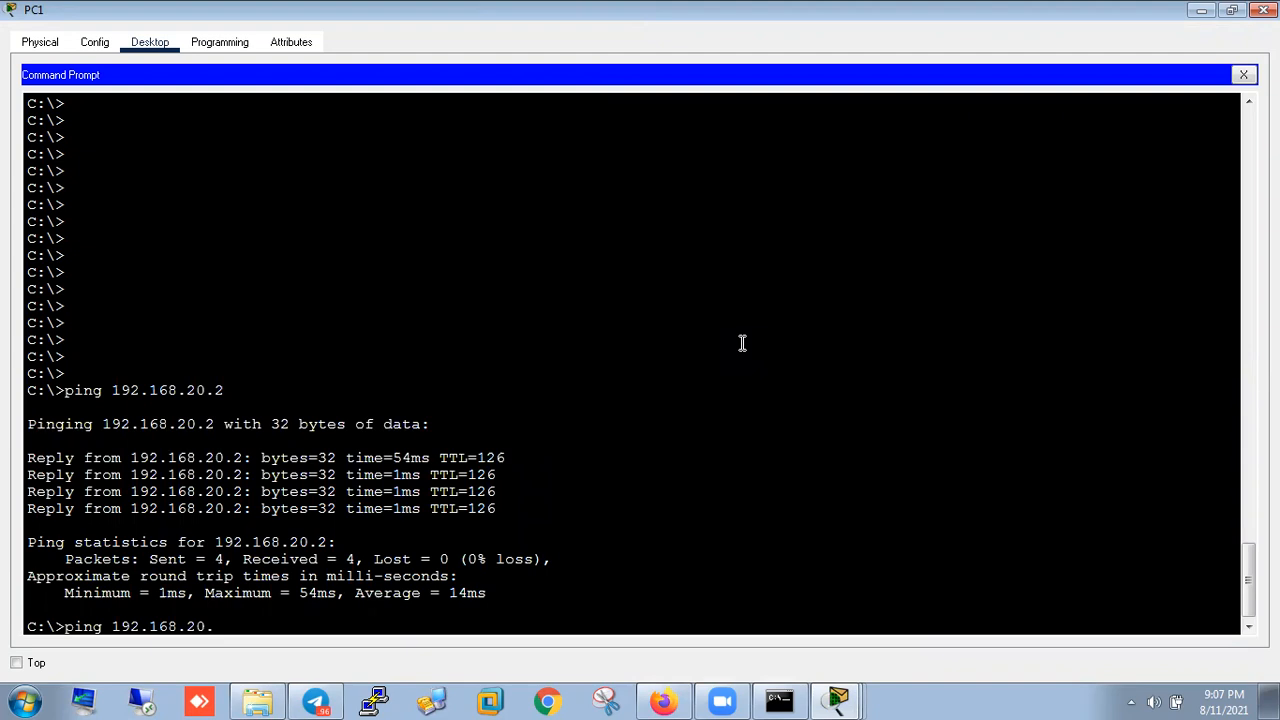
{"action": "type", "text": "3"}
{"action": "key", "text": "Return"}
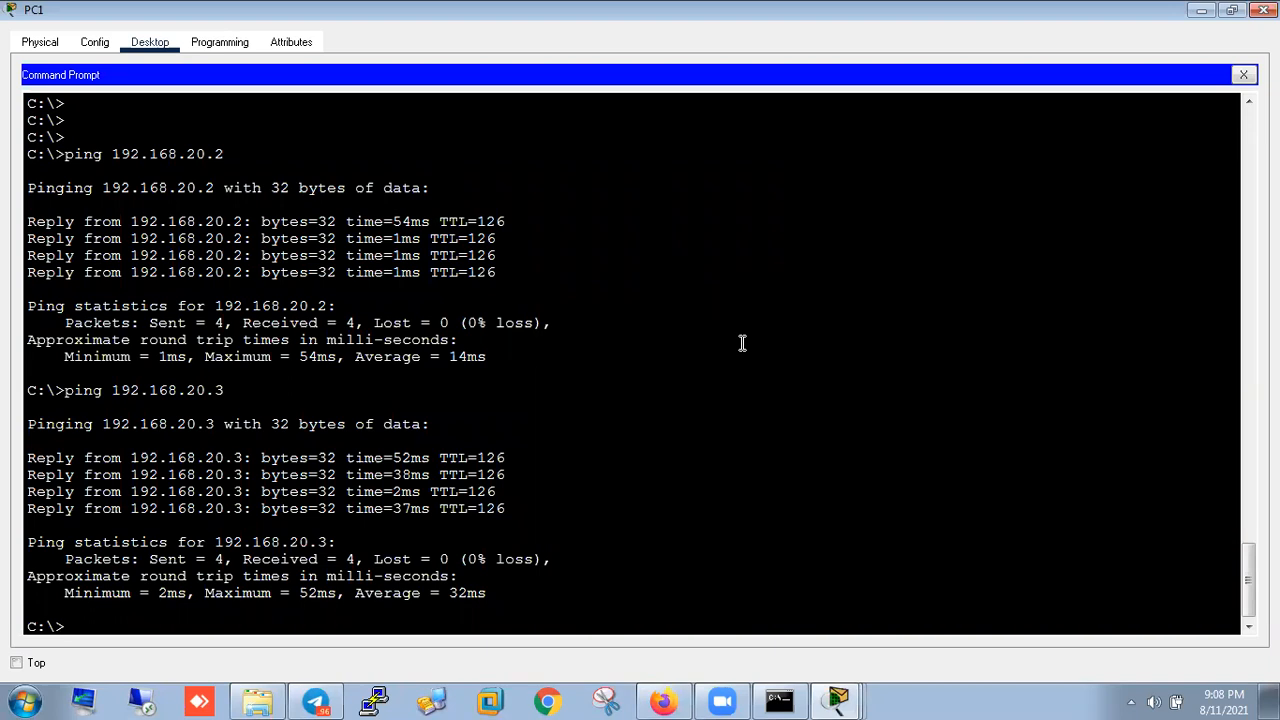
- Run tracert 192.168.20.2 from PC1, highlight each hop address in turn and compare the path with the topology
{"action": "type", "text": "race"}
{"action": "type", "text": "rt  92.168.20."}
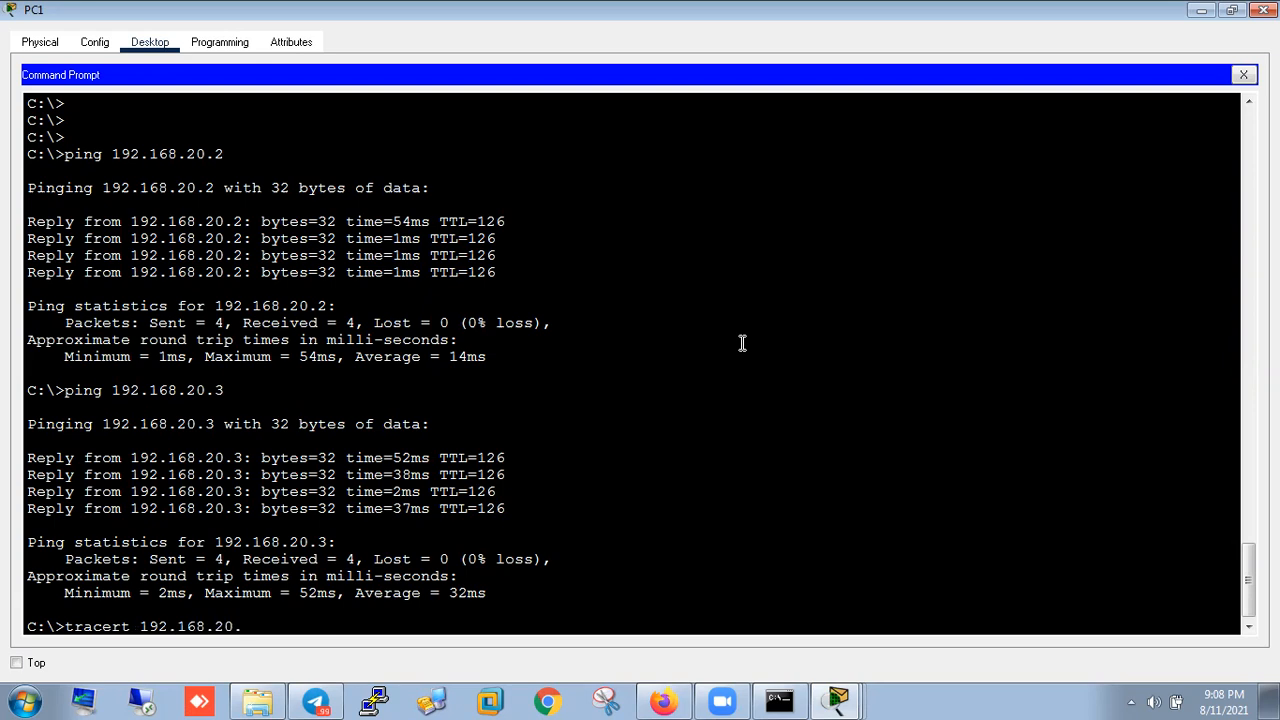
{"action": "type", "text": "2"}
{"action": "key", "text": "Return"}
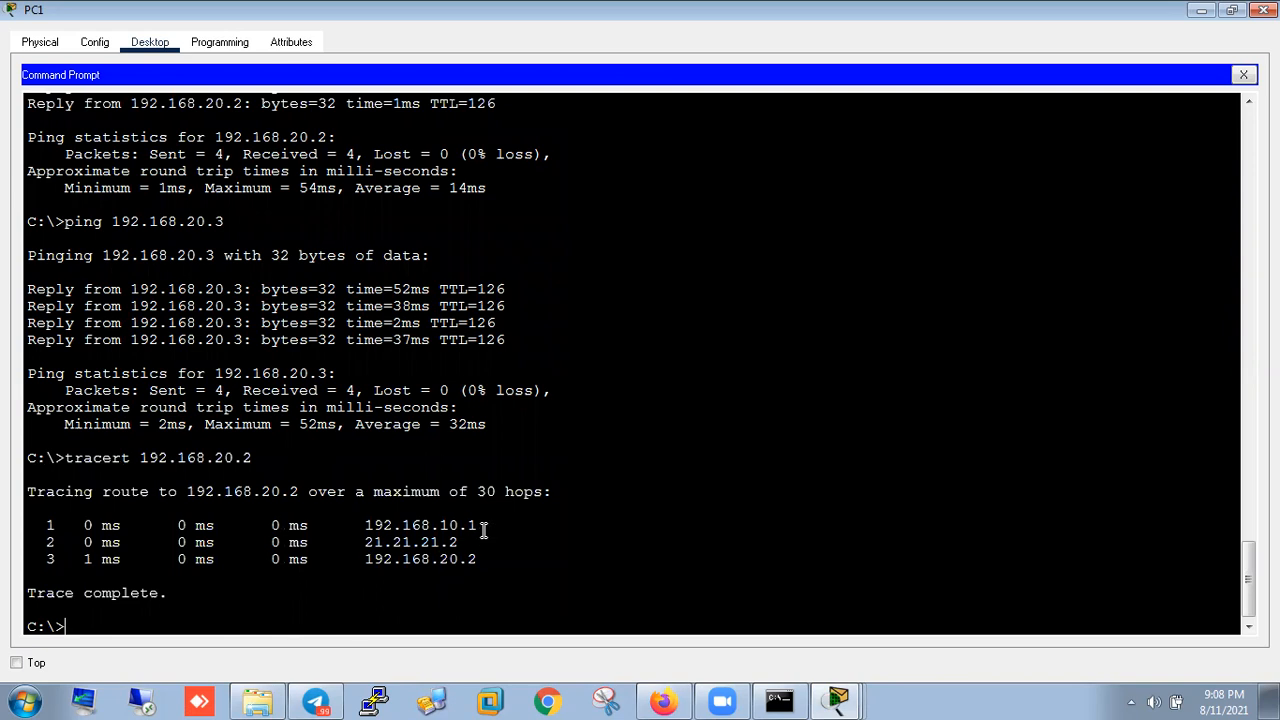
{"action": "left_click_drag", "start_coordinate": [479, 525], "coordinate": [368, 533]}
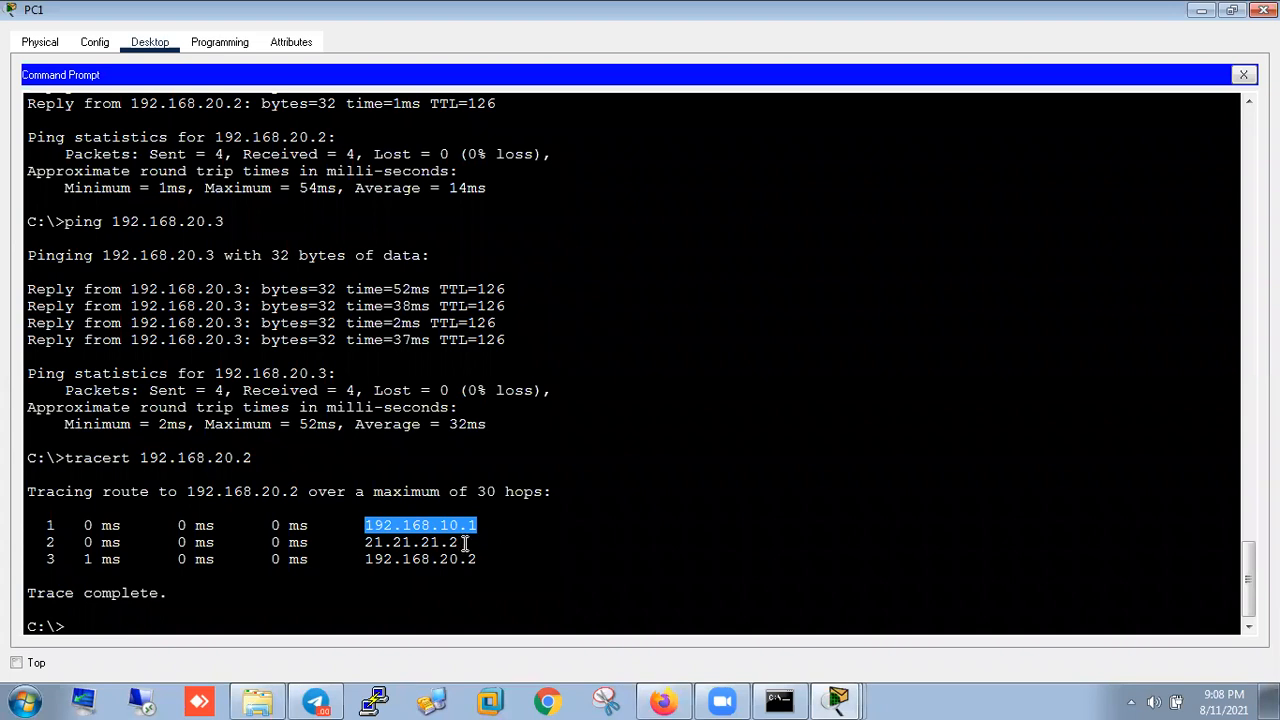
{"action": "left_click_drag", "start_coordinate": [460, 542], "coordinate": [369, 536]}
{"action": "left_click_drag", "start_coordinate": [480, 559], "coordinate": [362, 559]}
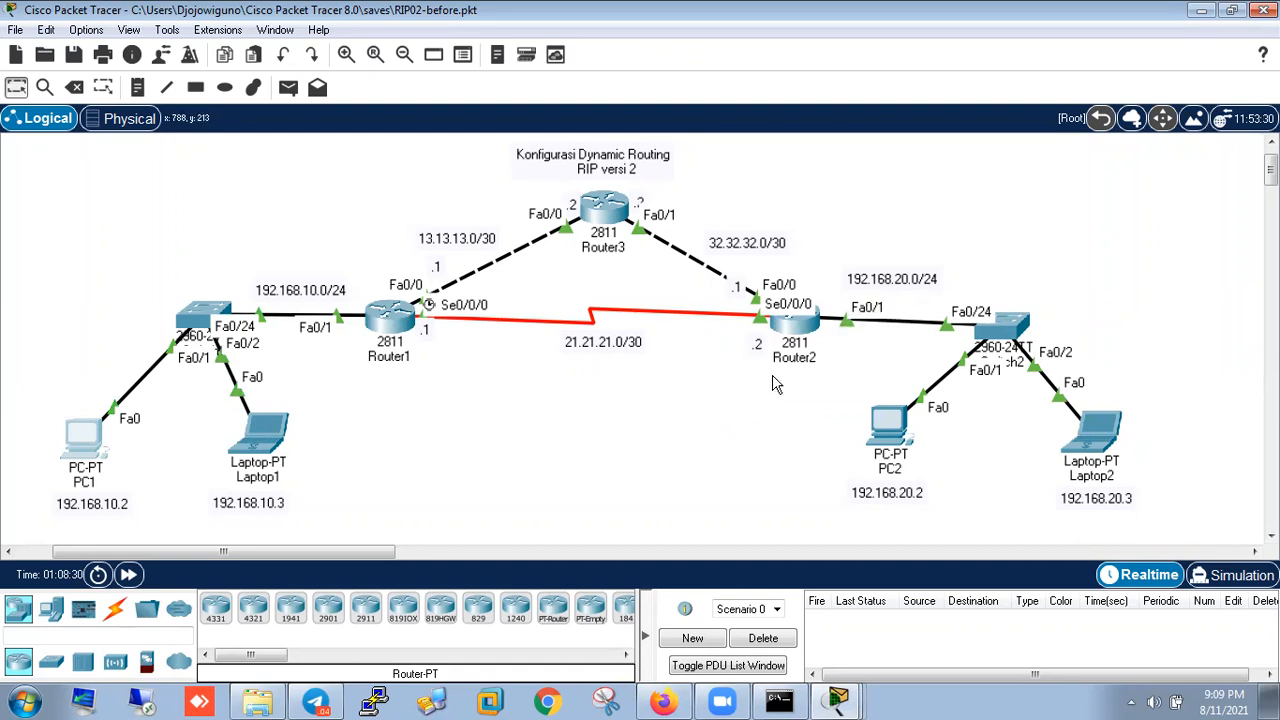
{"action": "mouse_move", "coordinate": [814, 357]}
{"action": "left_click", "coordinate": [85, 438]}
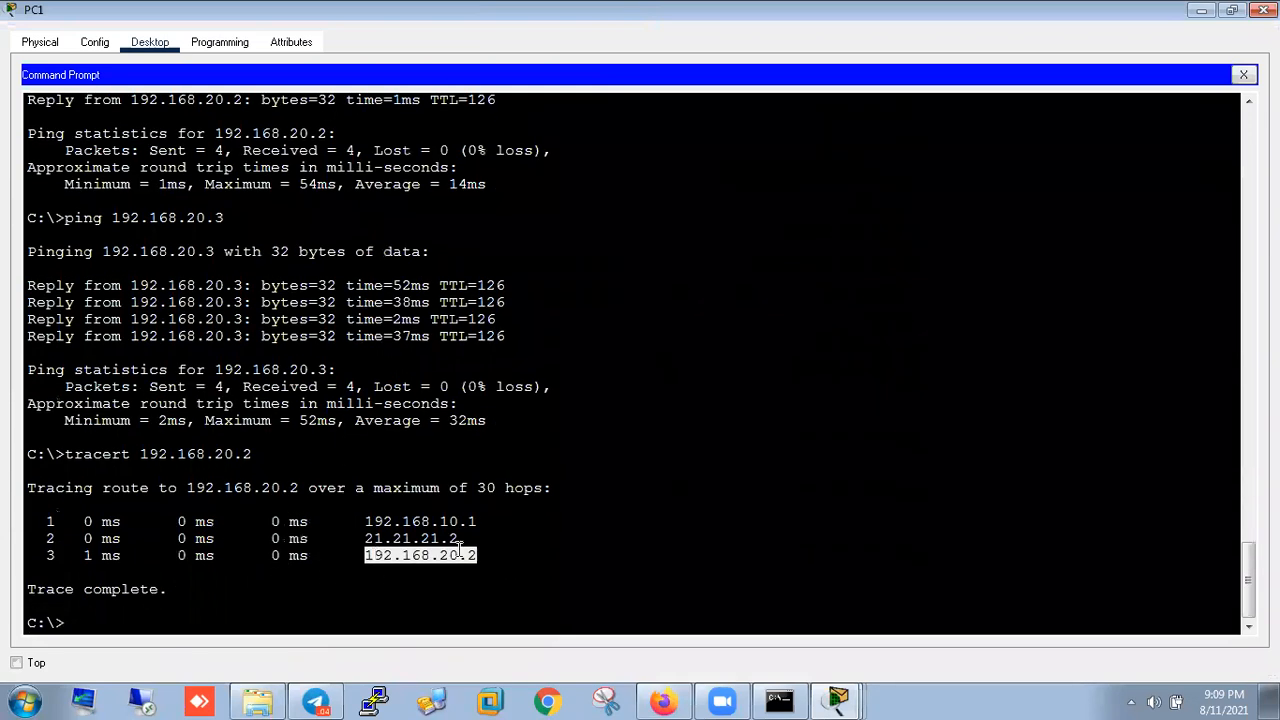
- Switch to Router1's command line in a maximized window and shut down interface s0/0/0
{"action": "left_click", "coordinate": [1205, 14]}
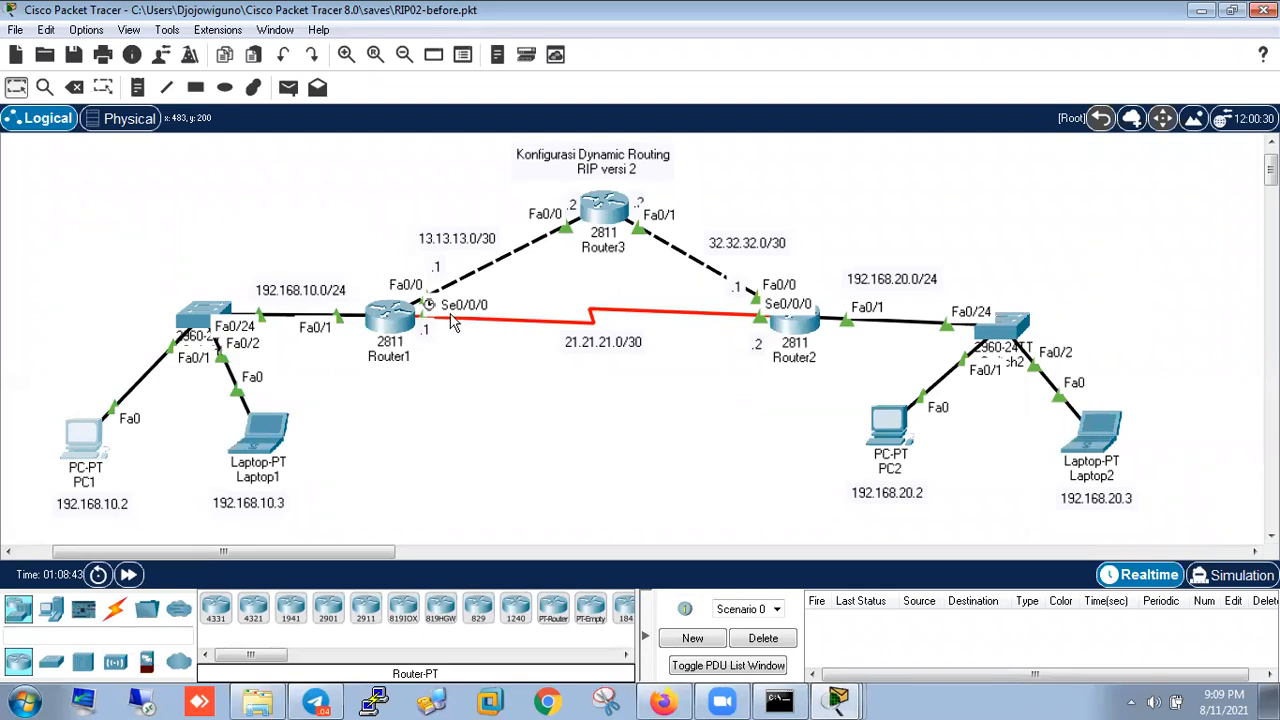
{"action": "left_click", "coordinate": [385, 318]}
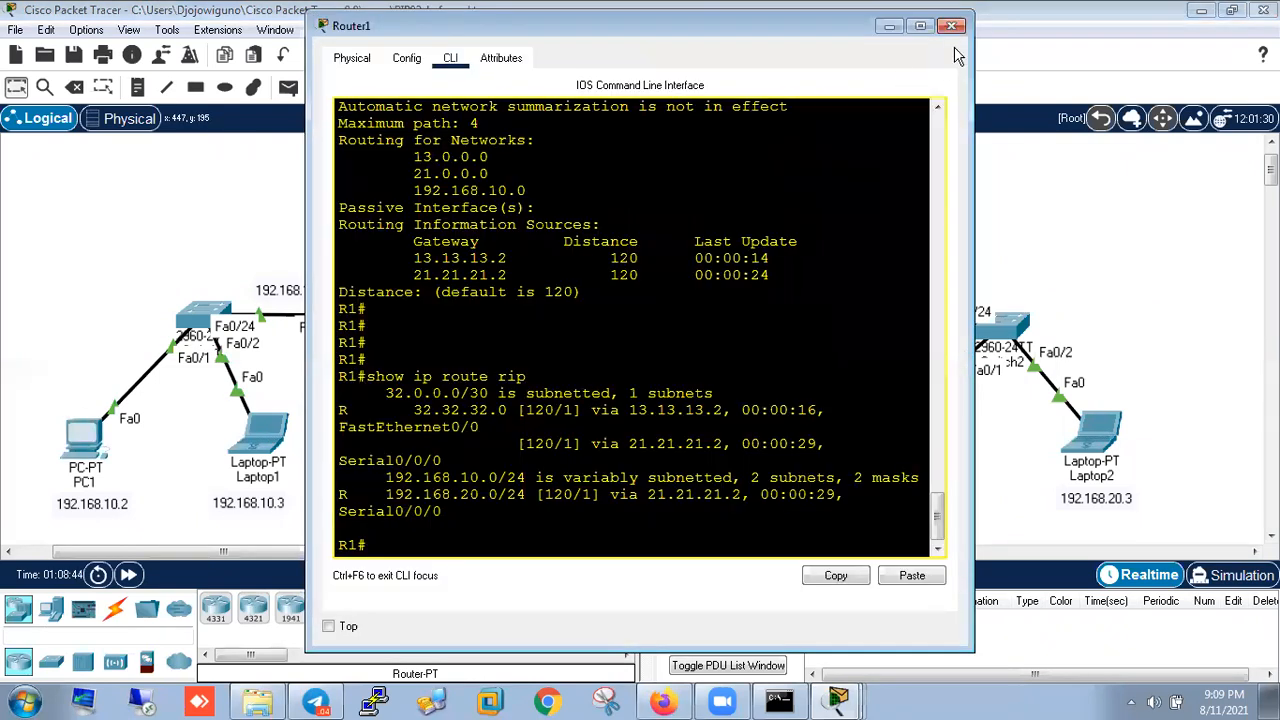
{"action": "left_click", "coordinate": [920, 27]}
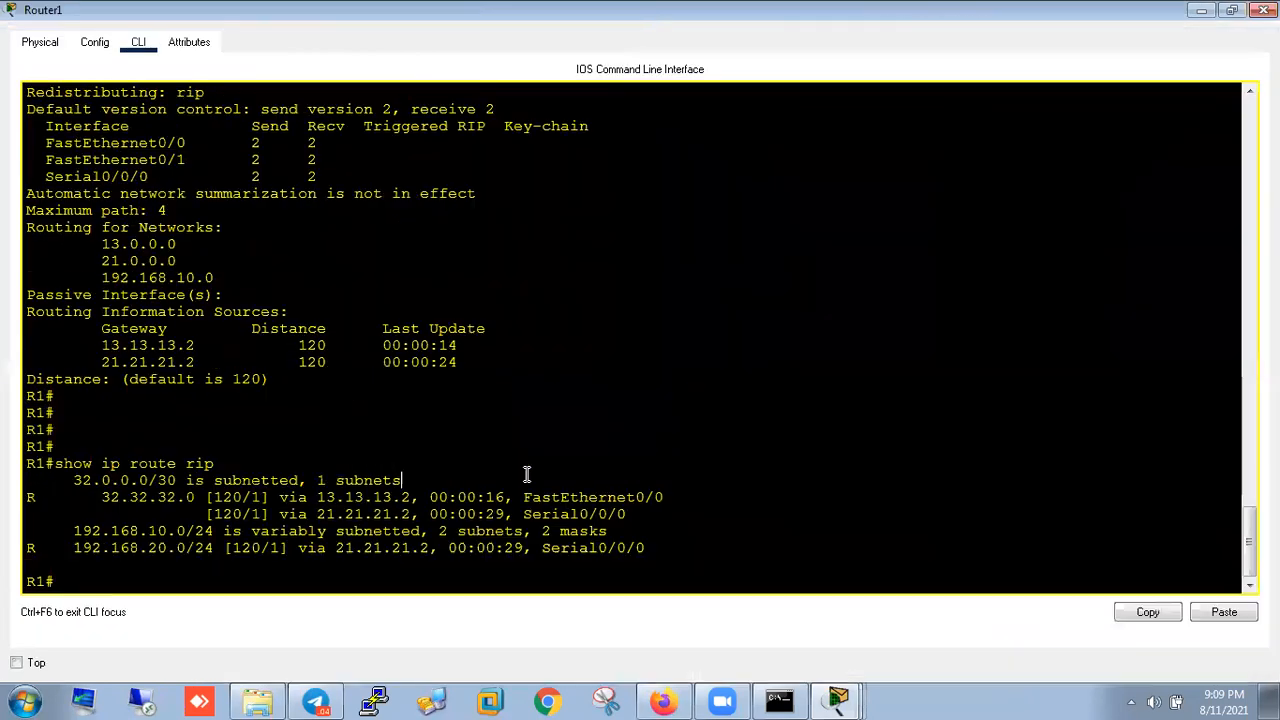
{"action": "type", "text": "conf t"}
{"action": "key", "text": "Return"}
{"action": "type", "text": "ig)#int s"}
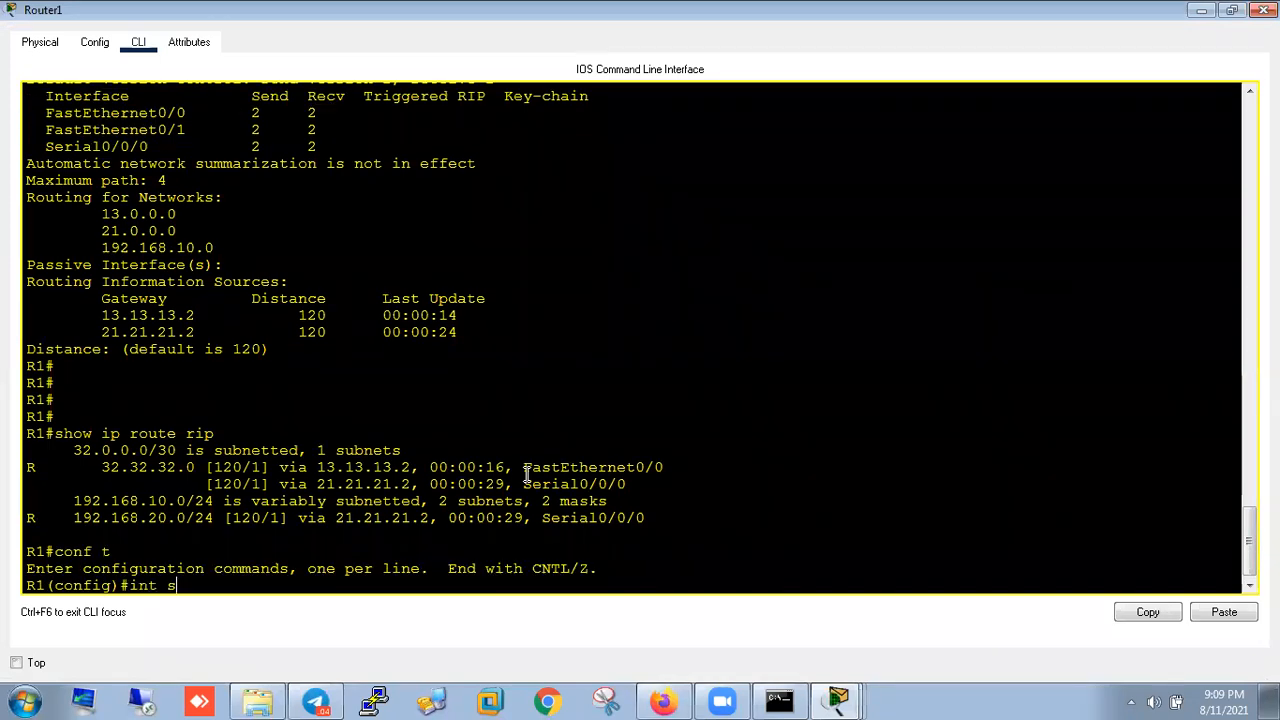
{"action": "type", "text": "0/0/0"}
{"action": "key", "text": "Return"}
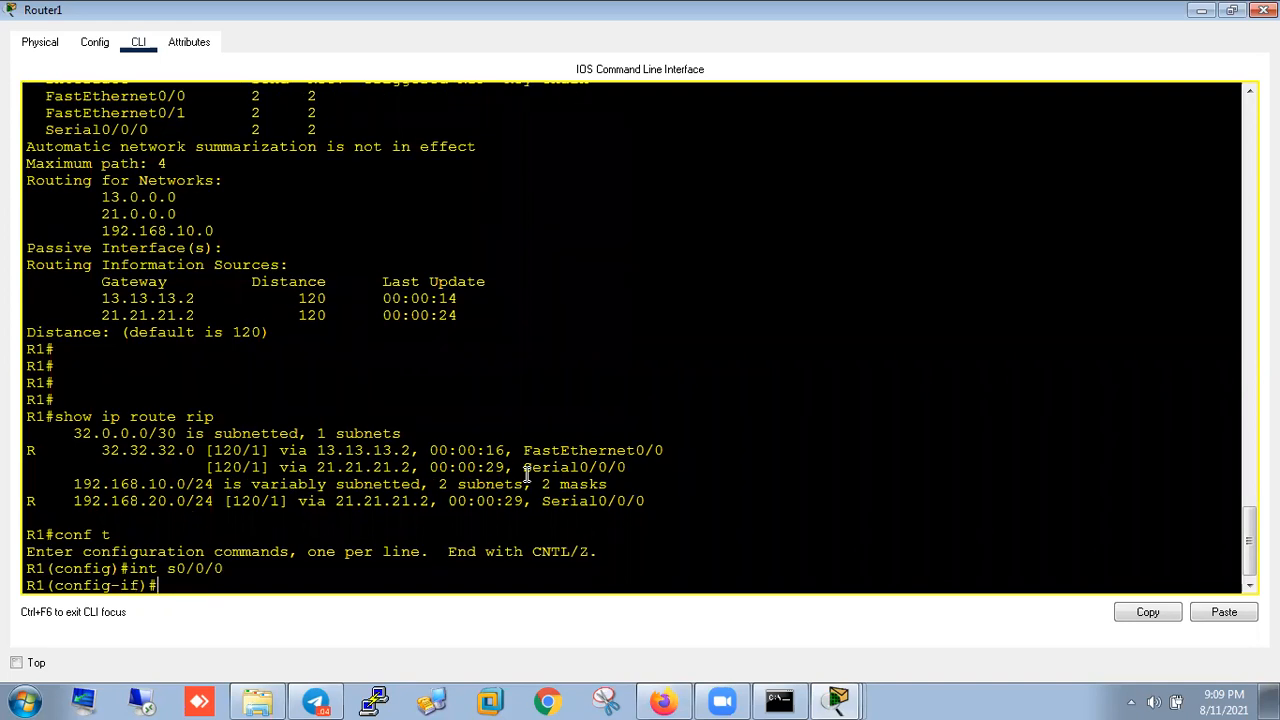
{"action": "type", "text": "sht"}
{"action": "key", "text": "Tab"}
{"action": "key", "text": "Return"}
{"action": "key", "text": "Return"}
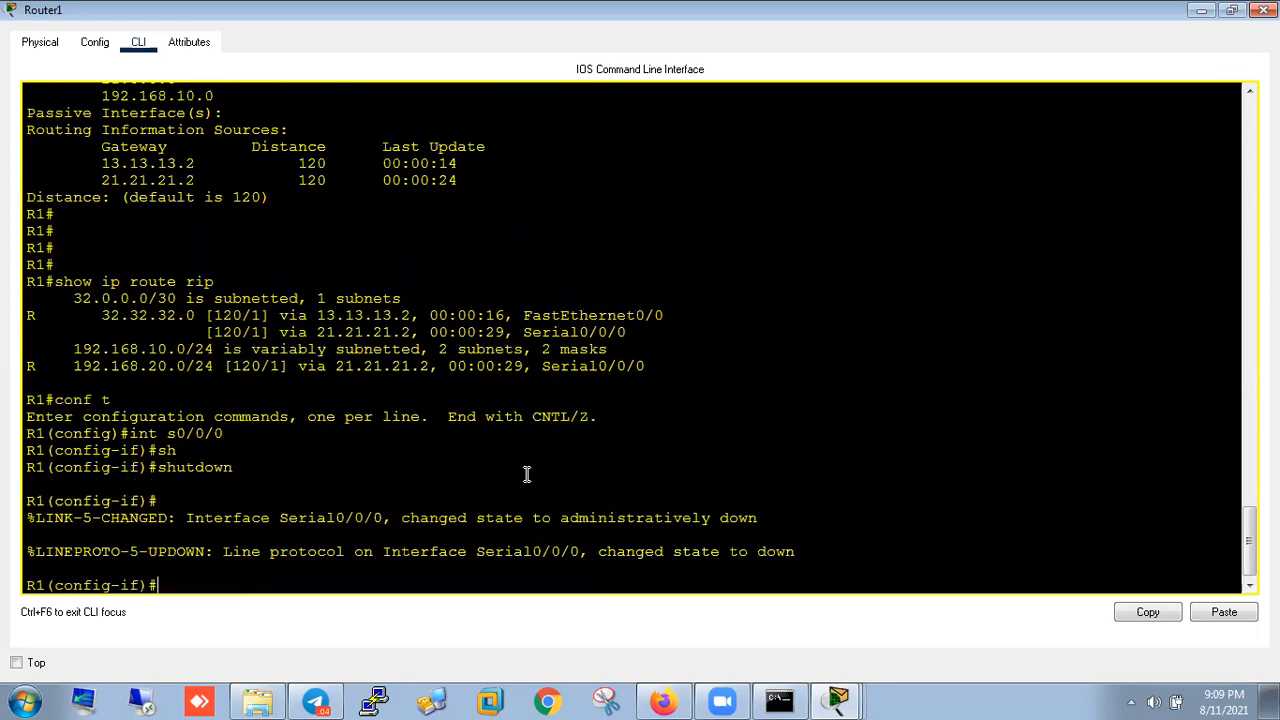
- Return to PC1's Command Prompt in a maximized window and ping 192.168.20.3 again
{"action": "left_click", "coordinate": [1198, 12]}
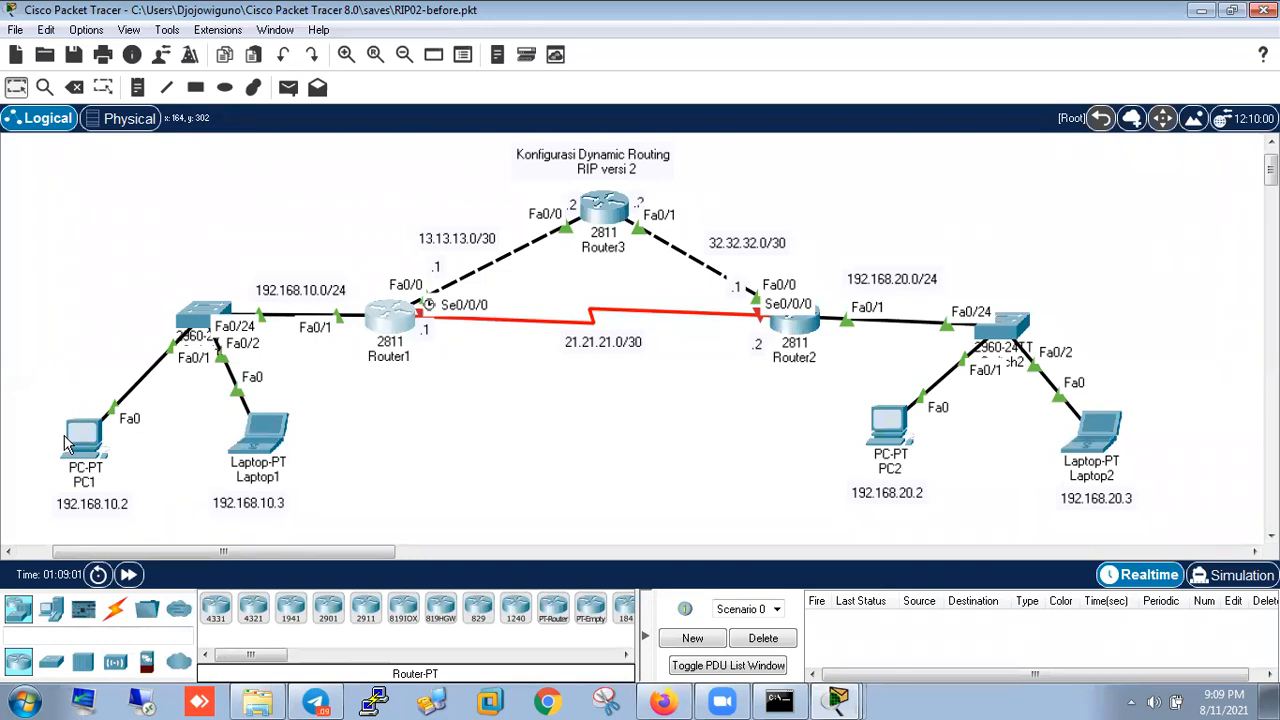
{"action": "left_click", "coordinate": [83, 444]}
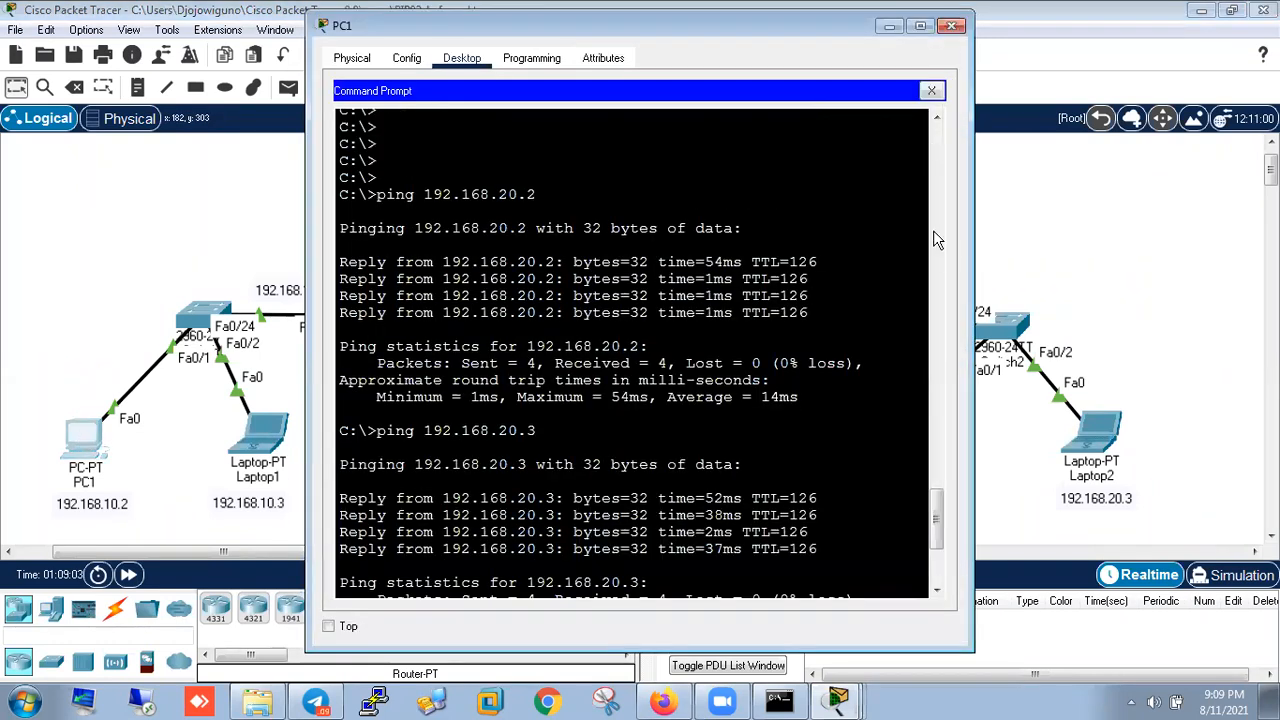
{"action": "left_click", "coordinate": [920, 28]}
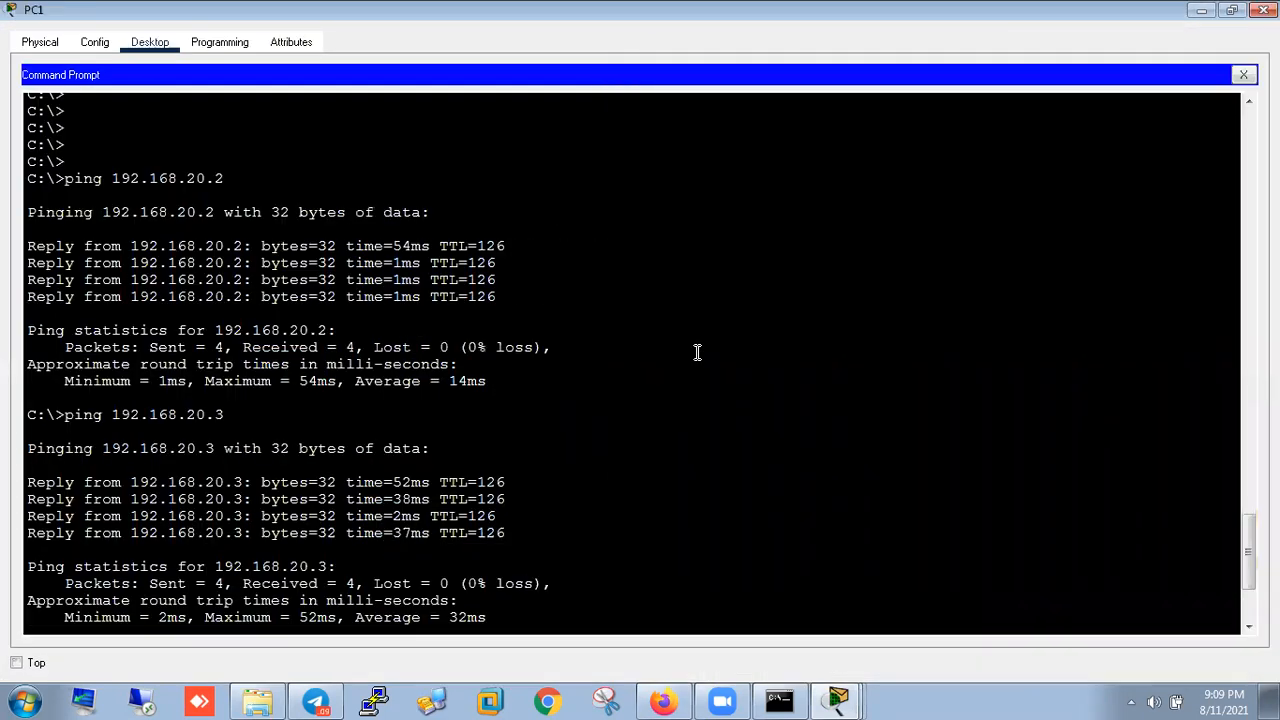
{"action": "scroll", "coordinate": [697, 352], "scroll_direction": "down", "scroll_amount": 5}
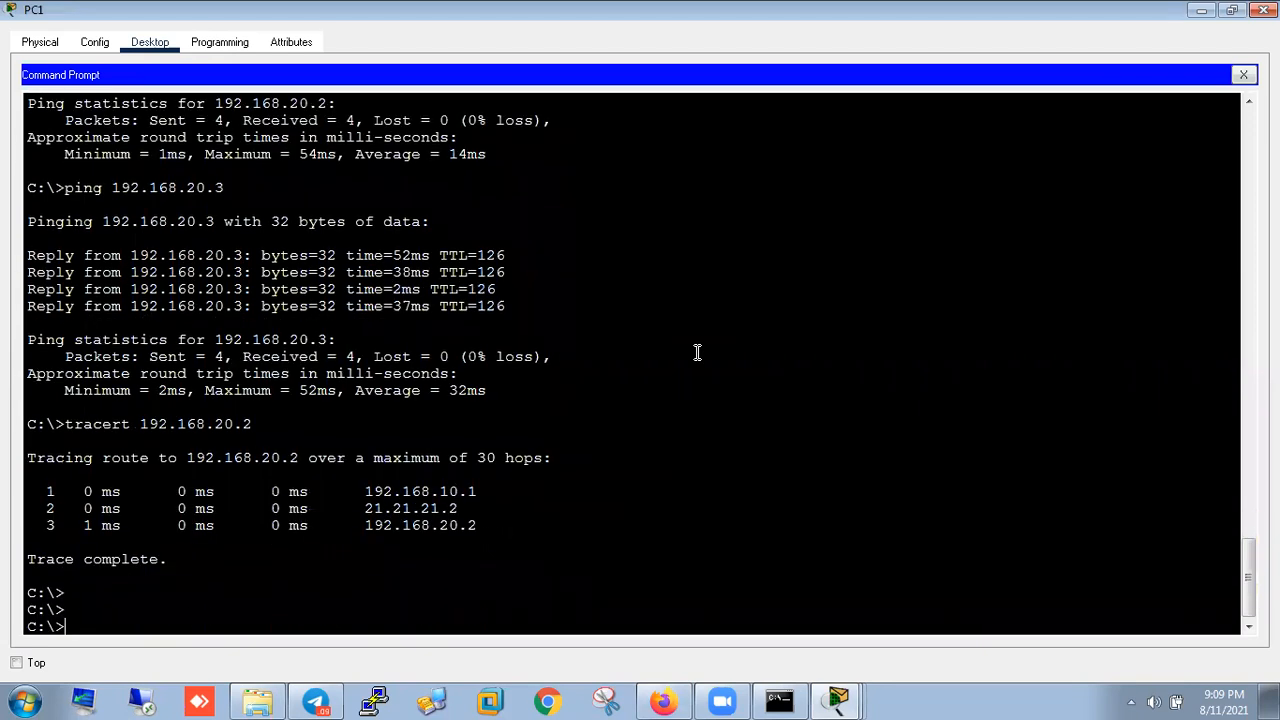
{"action": "key", "text": "Up"}
{"action": "key", "text": "Up"}
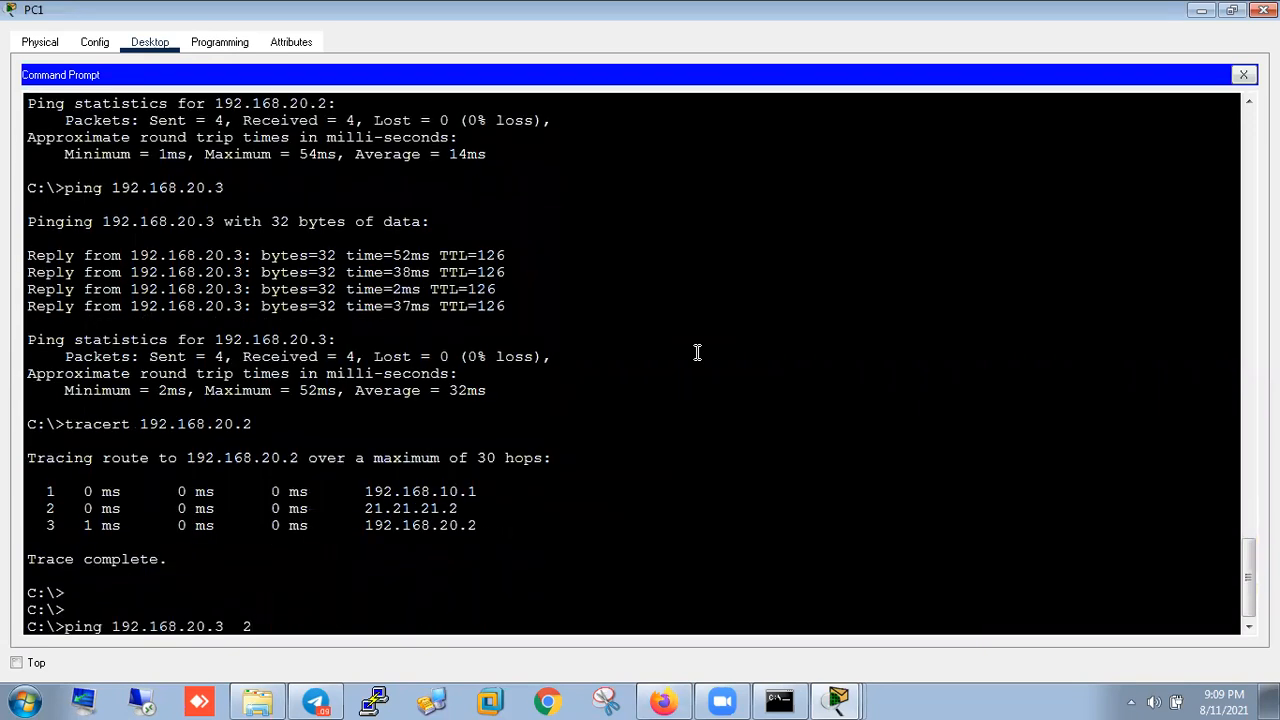
{"action": "key", "text": "Return"}
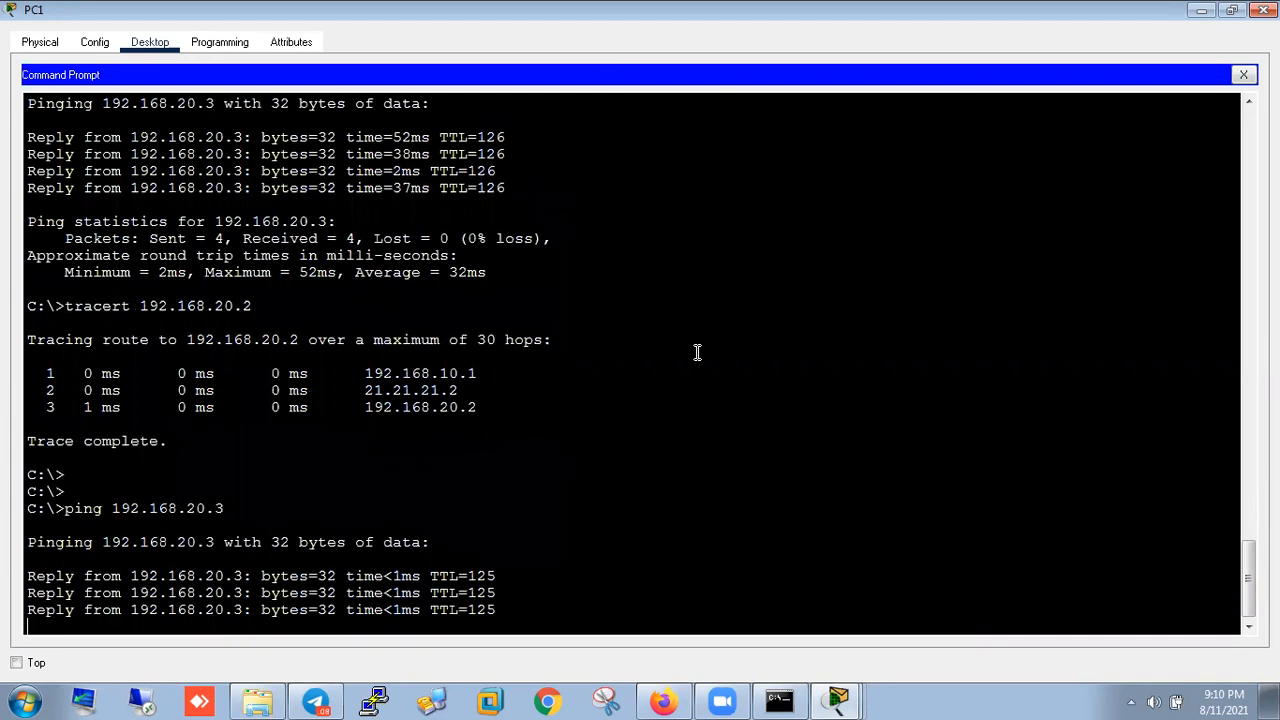
- Run tracert 192.168.20.3 from PC1 and highlight the final hop's address
{"action": "key", "text": "Up"}
{"action": "key", "text": "BackSpace"}
{"action": "key", "text": "Up"}
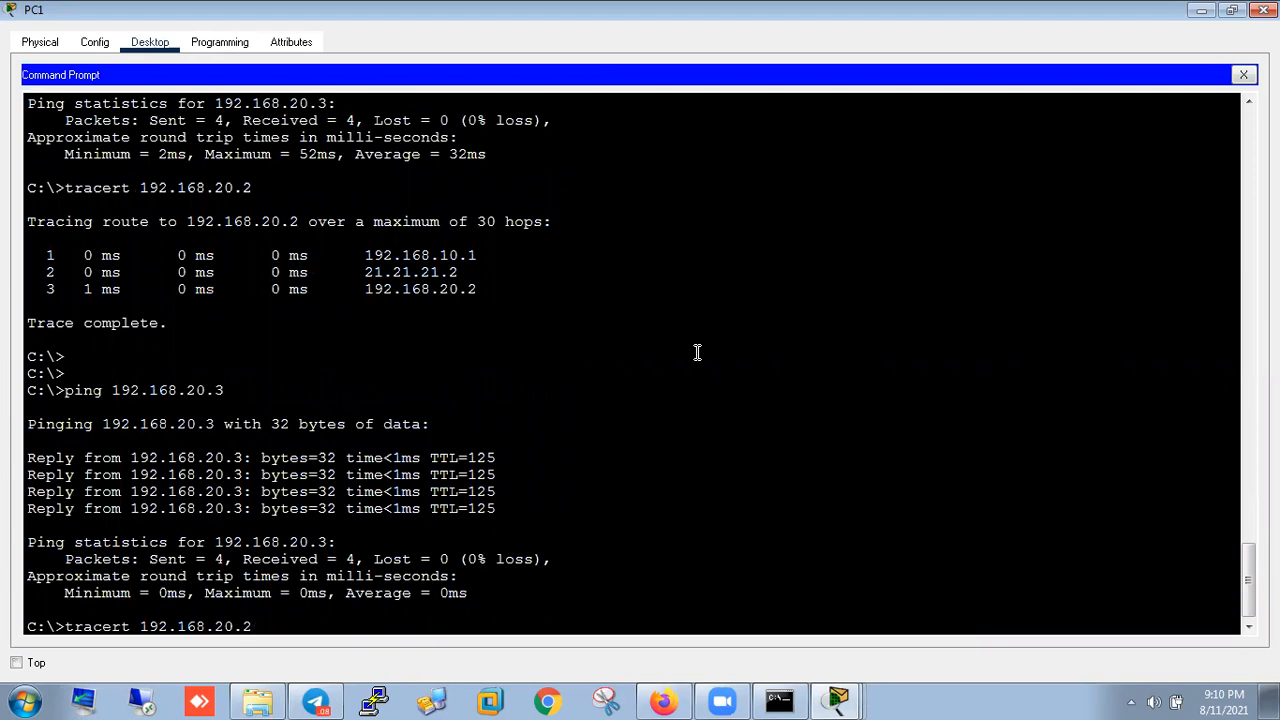
{"action": "type", "text": "3"}
{"action": "key", "text": "Return"}
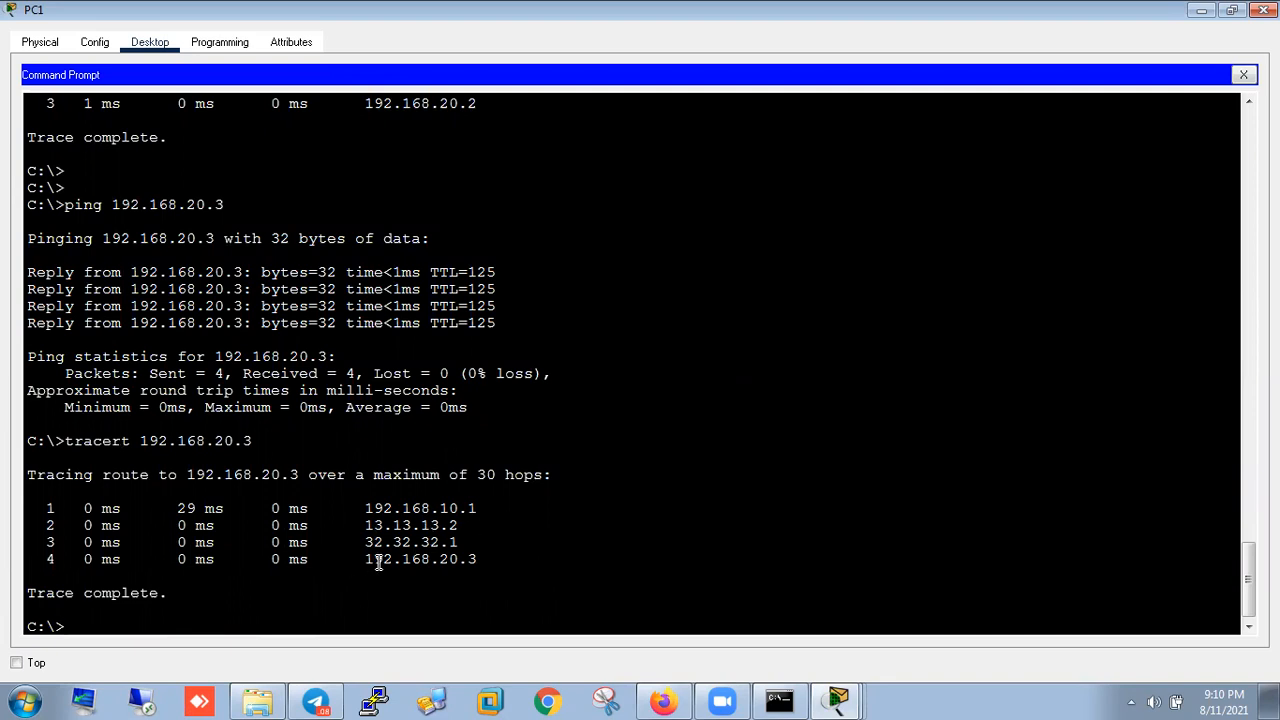
{"action": "left_click_drag", "start_coordinate": [367, 563], "coordinate": [461, 569]}
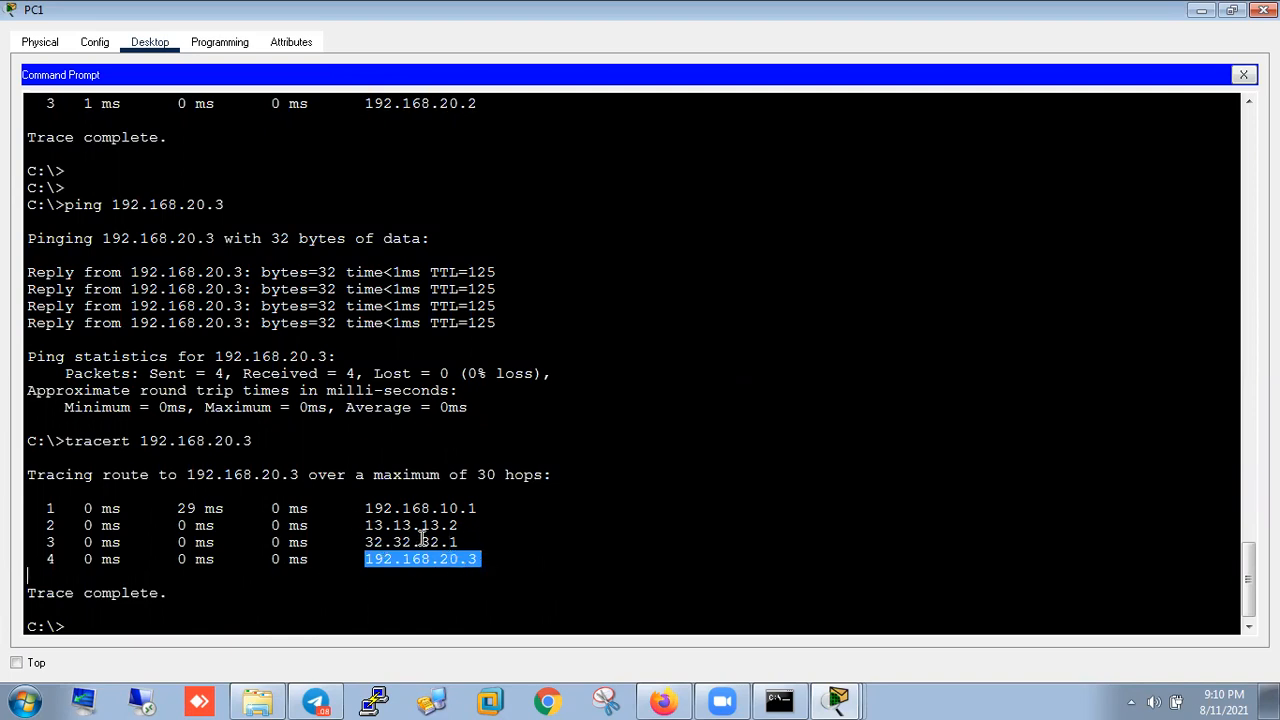
- Switch back to Router1's maximized command line, re-enable the serial interface with no shut and leave configuration mode with end
{"action": "left_click", "coordinate": [1199, 12]}
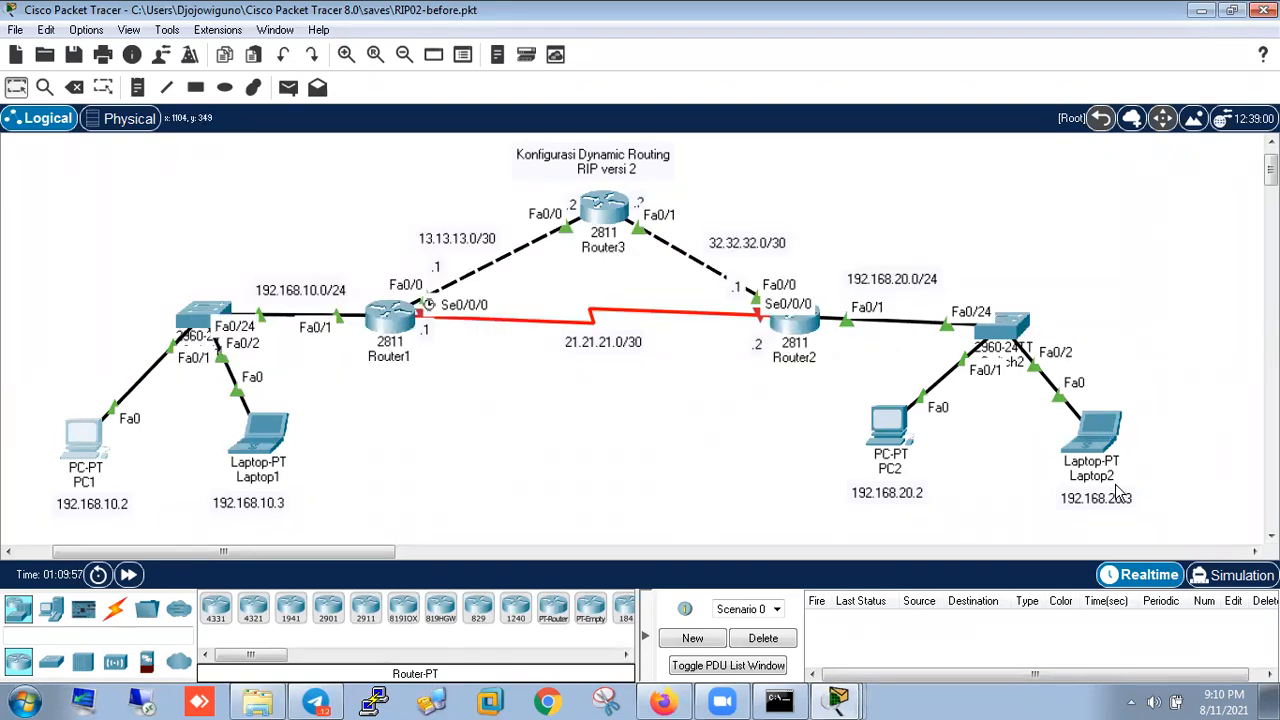
{"action": "left_click", "coordinate": [392, 315]}
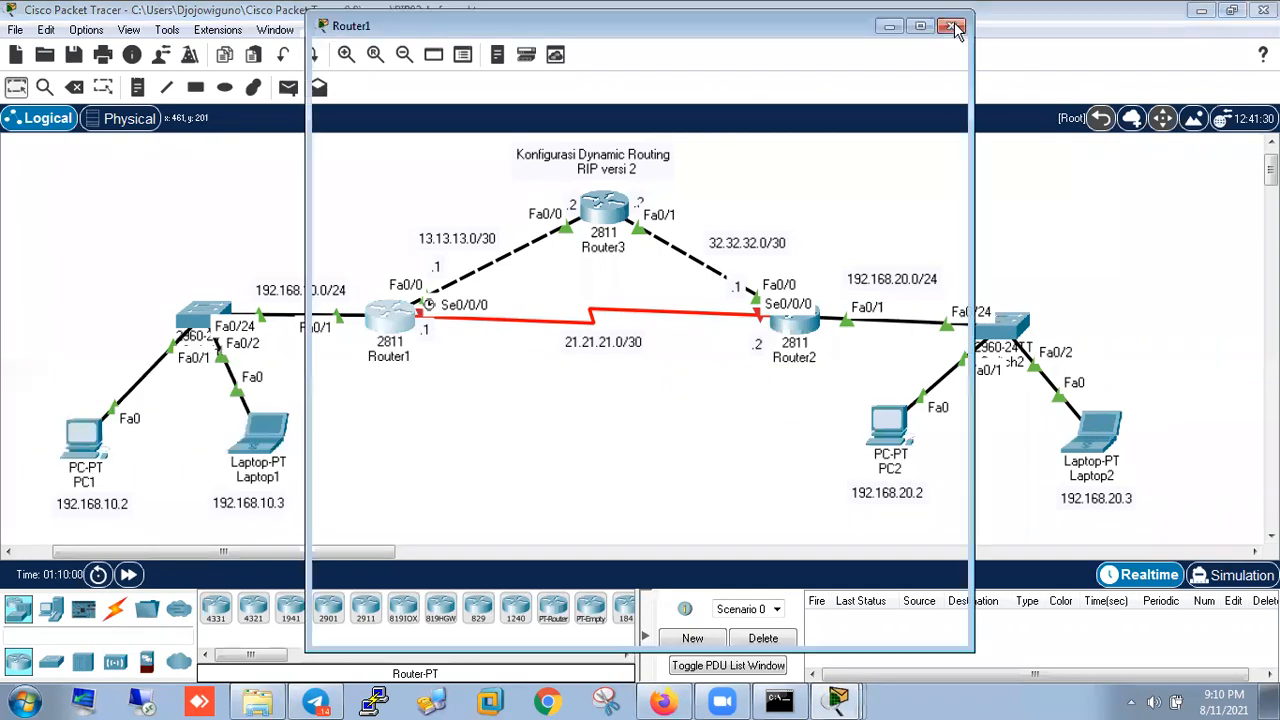
{"action": "key", "text": "super+Up"}
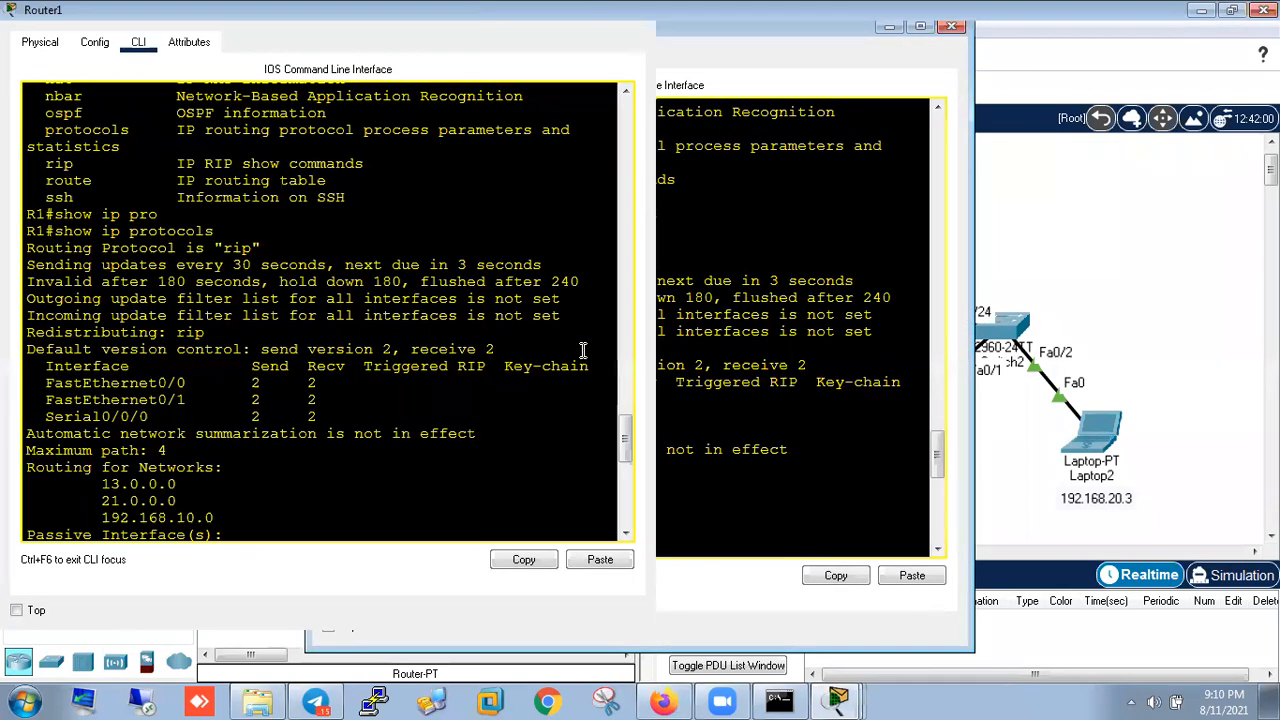
{"action": "type", "text": "no shut"}
{"action": "key", "text": "Return"}
{"action": "type", "text": "end"}
{"action": "key", "text": "Return"}
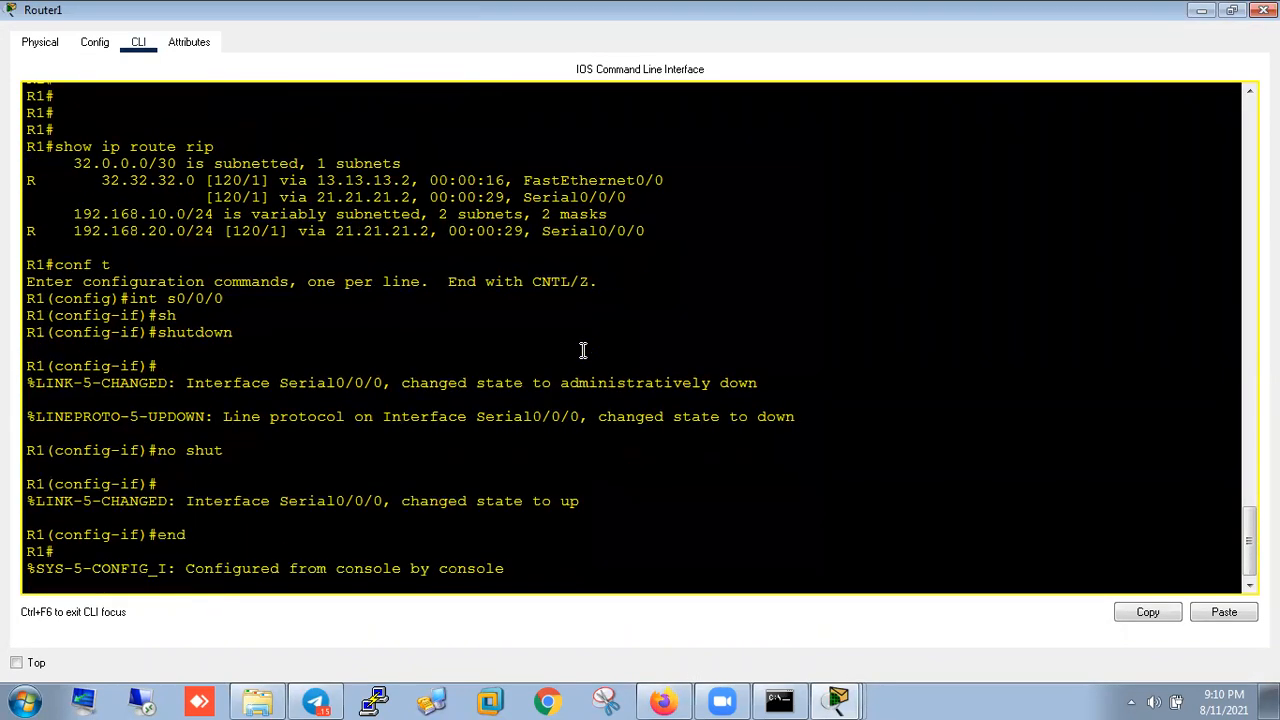
- Save R1's running configuration with wr
{"action": "key", "text": "Return"}
{"action": "key", "text": "Return"}
{"action": "key", "text": "Return"}
{"action": "type", "text": "wr"}
{"action": "key", "text": "Return"}
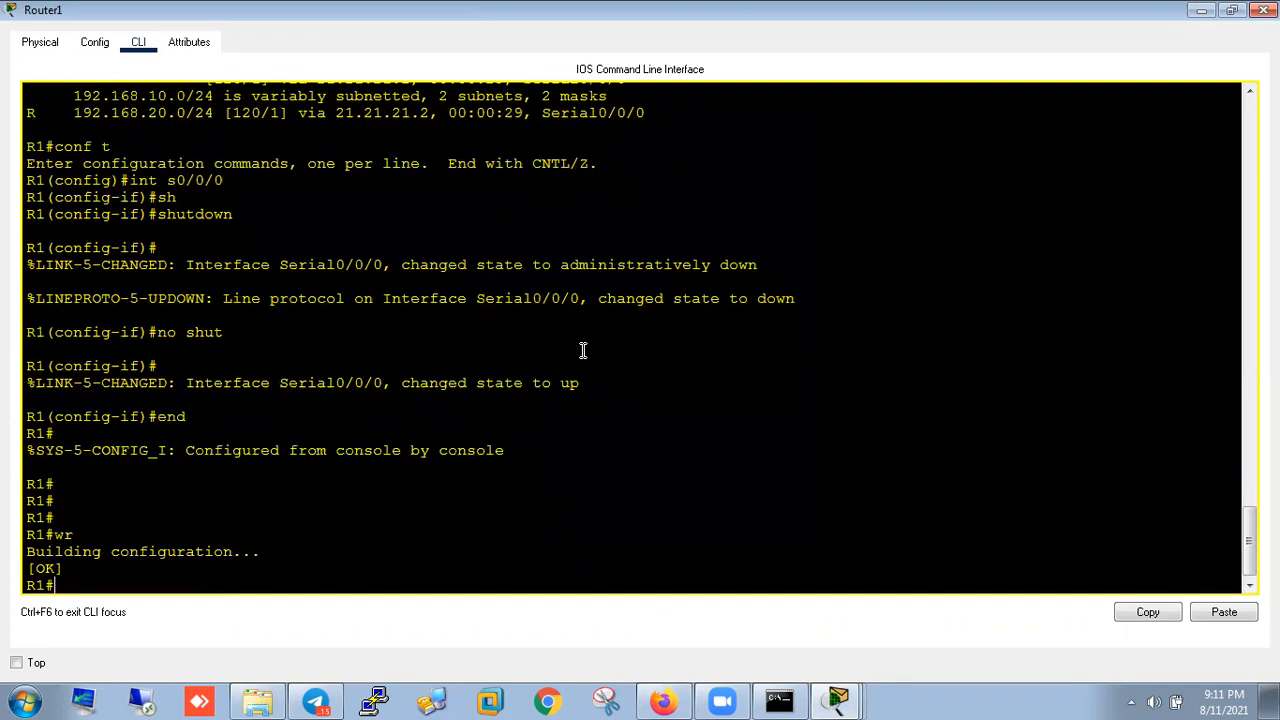
- Run debug ip rip on R1 and examine the RIP version 2 updates sent and received
{"action": "type", "text": "debu"}
{"action": "key", "text": "Tab"}
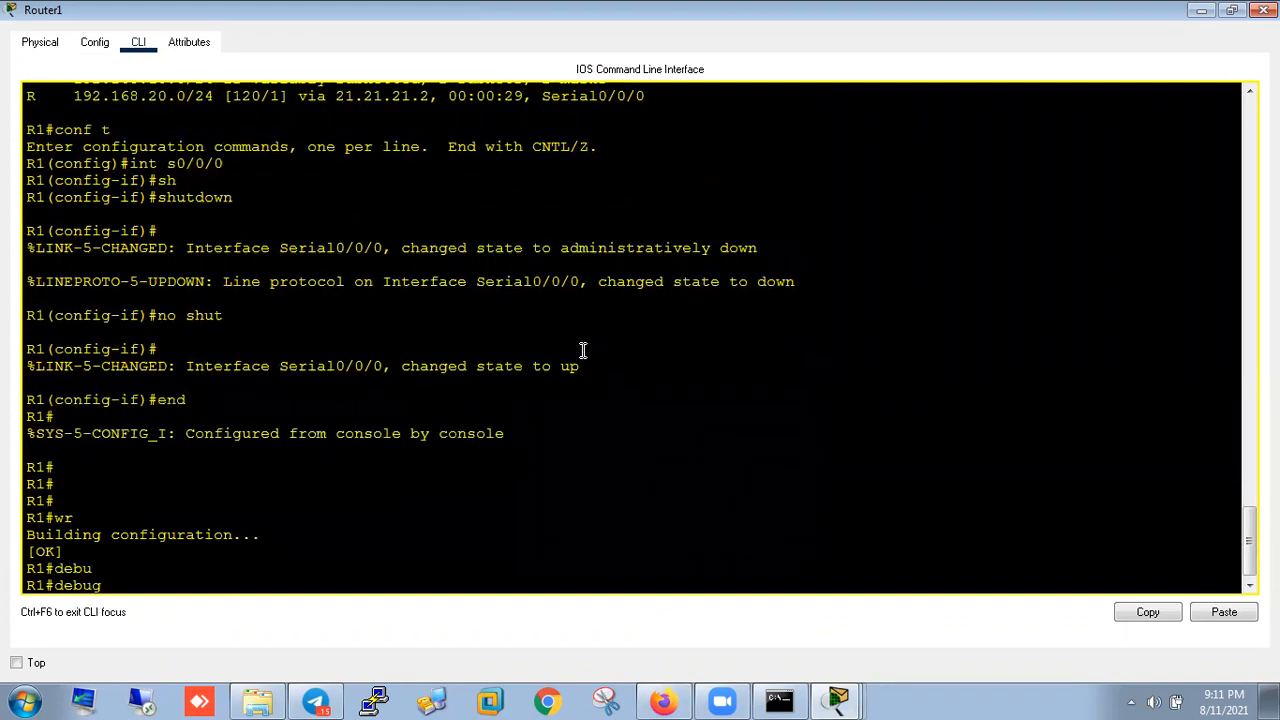
{"action": "type", "text": "ip rip"}
{"action": "key", "text": "Tab"}
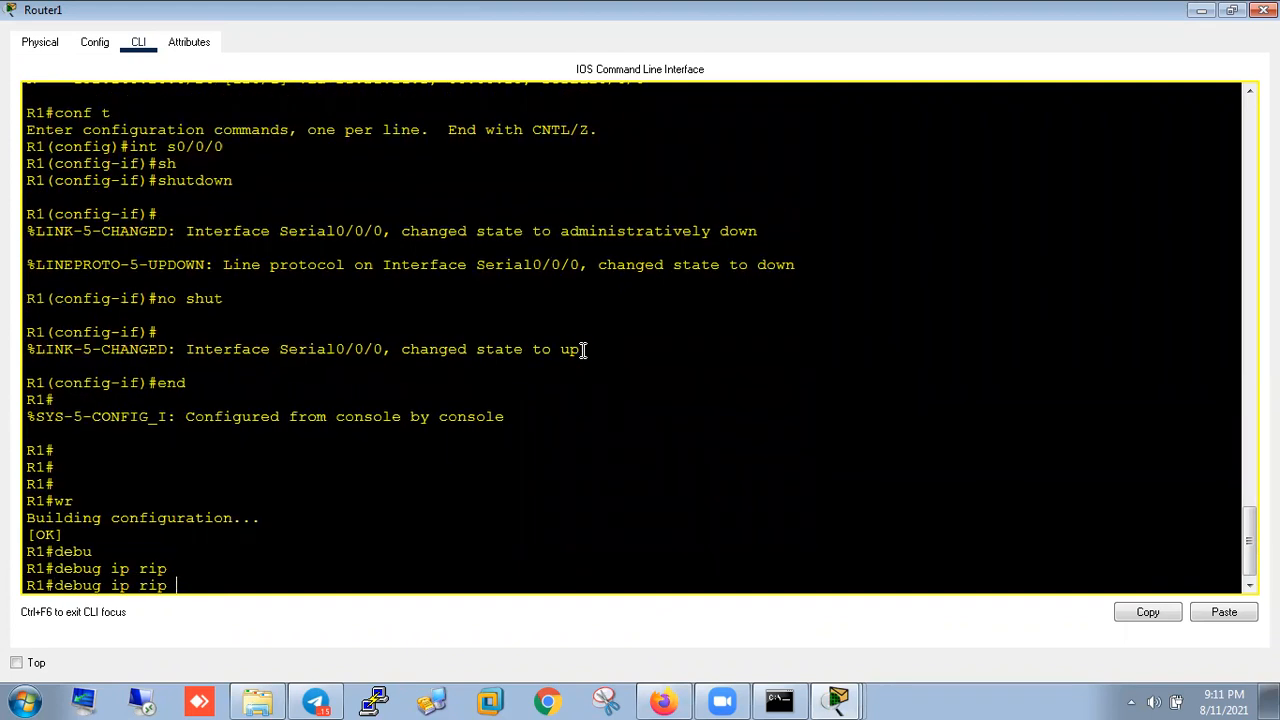
{"action": "key", "text": "Return"}
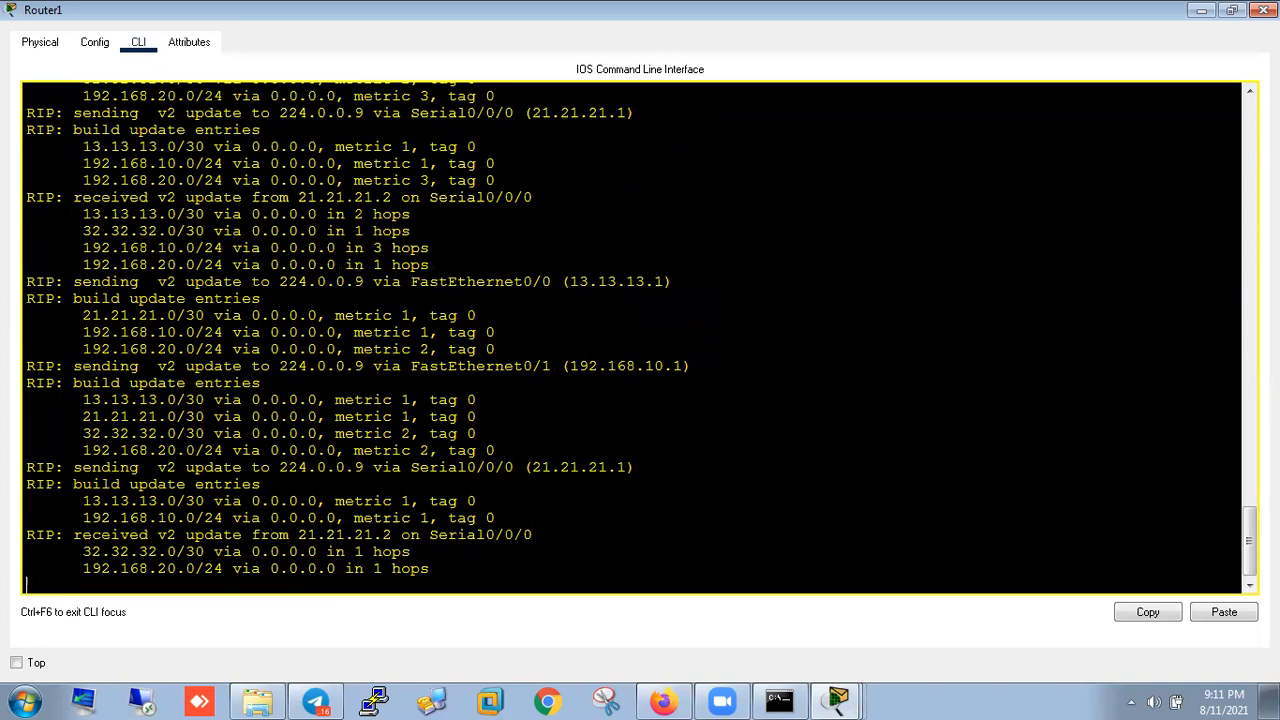
{"action": "scroll", "coordinate": [1247, 566], "scroll_direction": "up", "scroll_amount": 2}
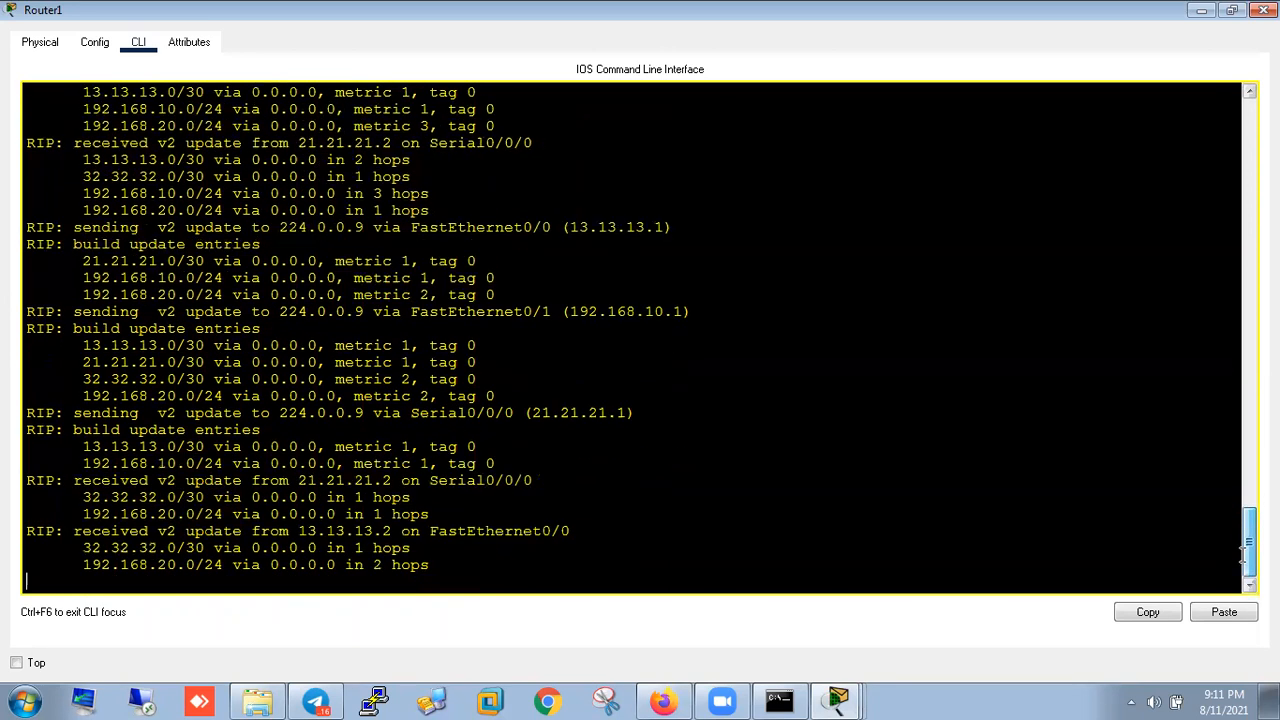
- Turn off all debugging on R1 with u all
{"action": "left_click", "coordinate": [803, 435]}
{"action": "key", "text": "Return"}
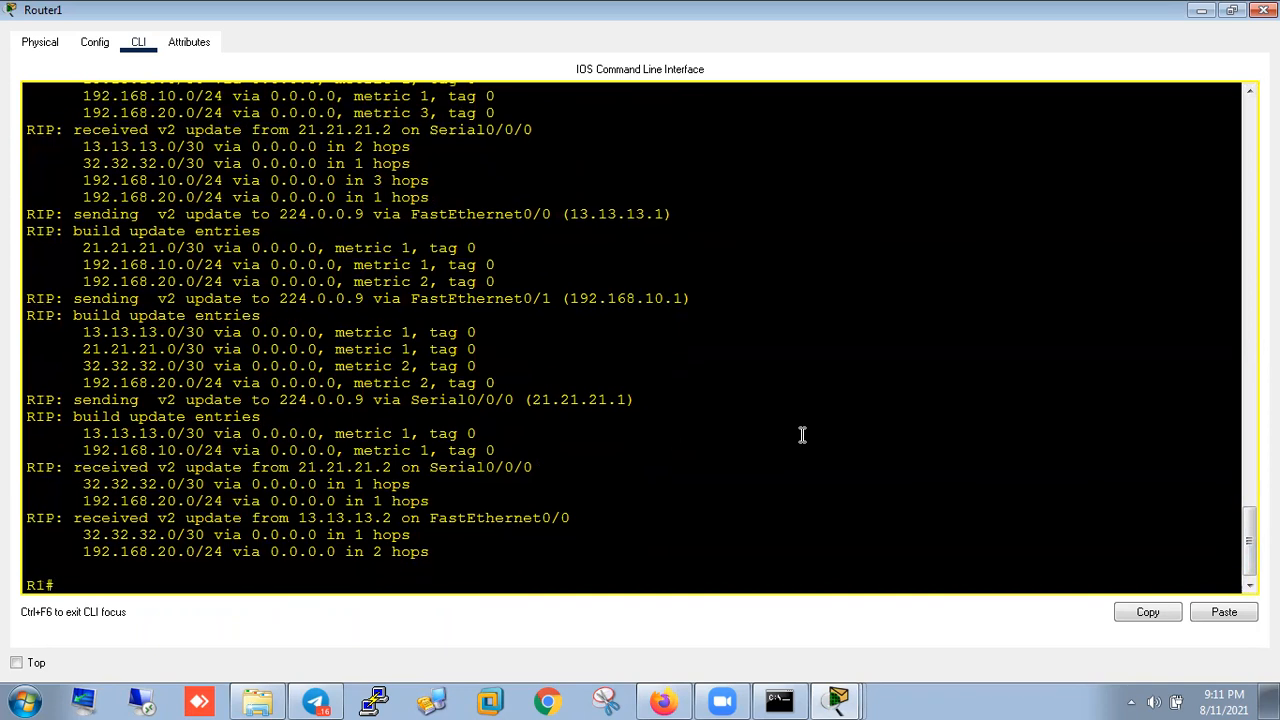
{"action": "type", "text": "u all"}
{"action": "key", "text": "Return"}
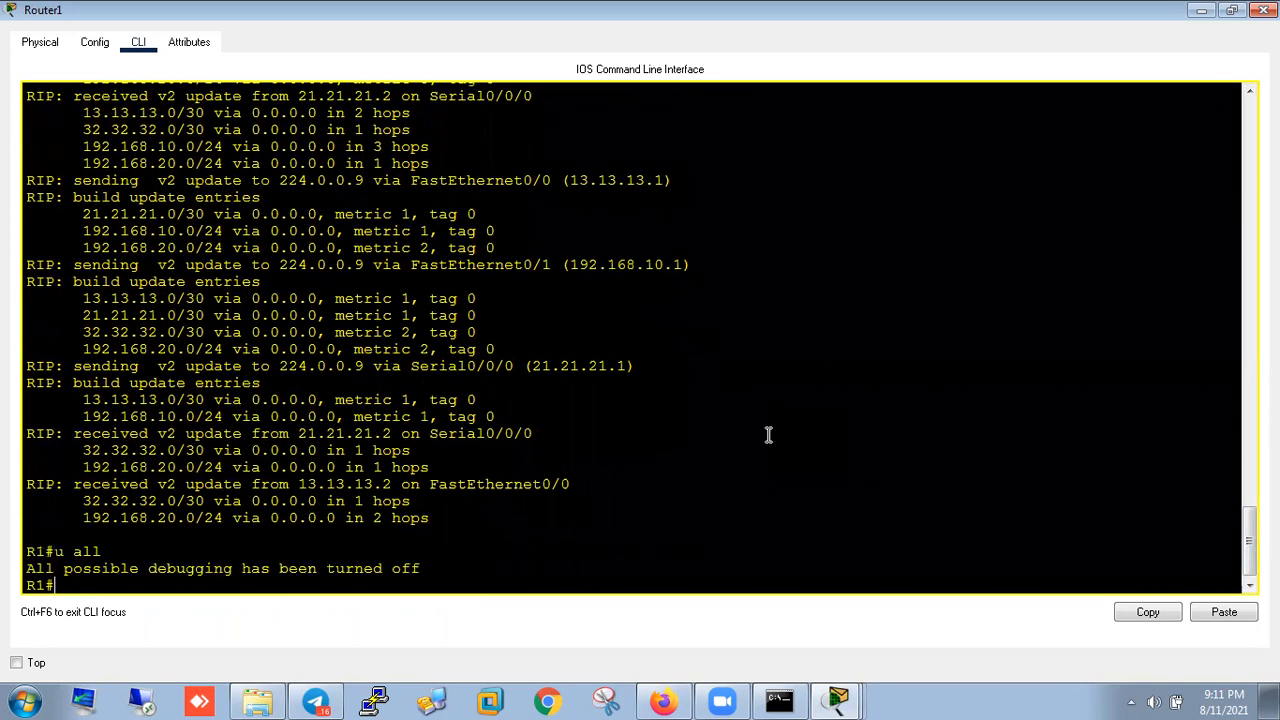
- Examine the start of R1's debug output for the RIP request on Serial0/0/0 and the updates sent via FastEthernet0/0 and FastEthernet0/1
{"action": "scroll", "coordinate": [626, 393], "scroll_direction": "up", "scroll_amount": 3}
{"action": "scroll", "coordinate": [626, 393], "scroll_direction": "up", "scroll_amount": 5}
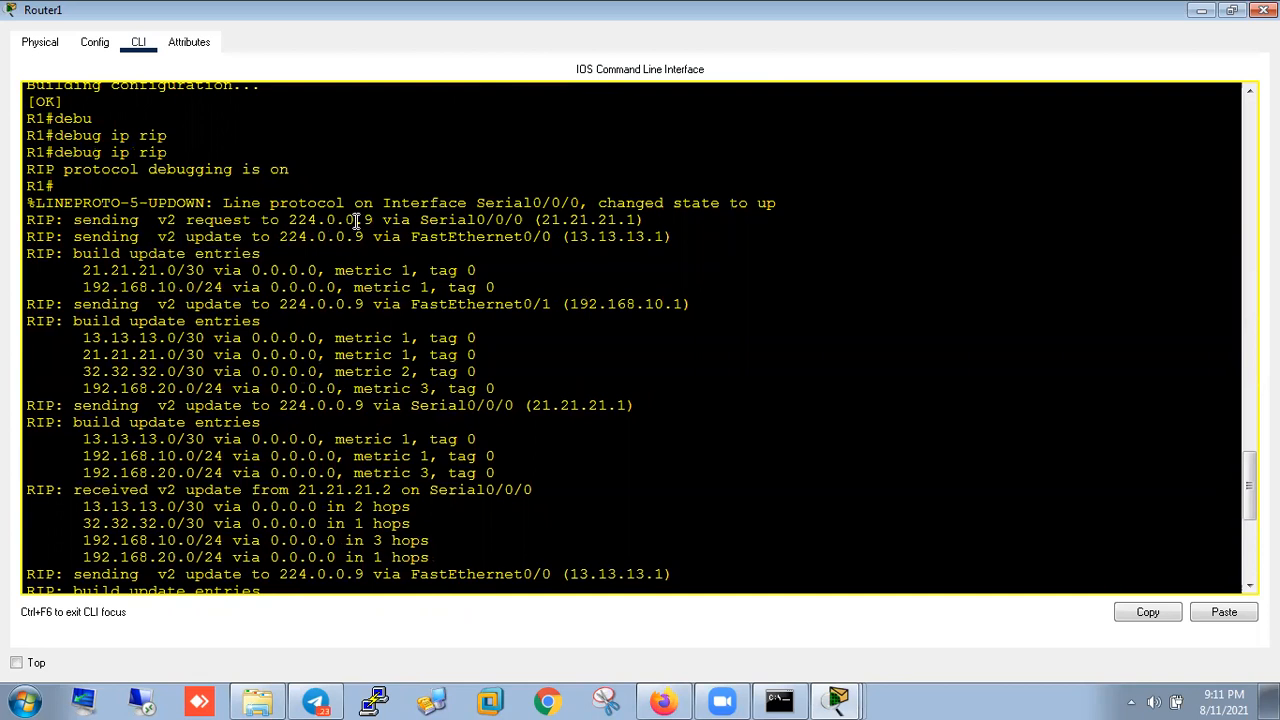
{"action": "left_click_drag", "start_coordinate": [373, 219], "coordinate": [298, 219]}
{"action": "left_click_drag", "start_coordinate": [532, 219], "coordinate": [462, 217]}
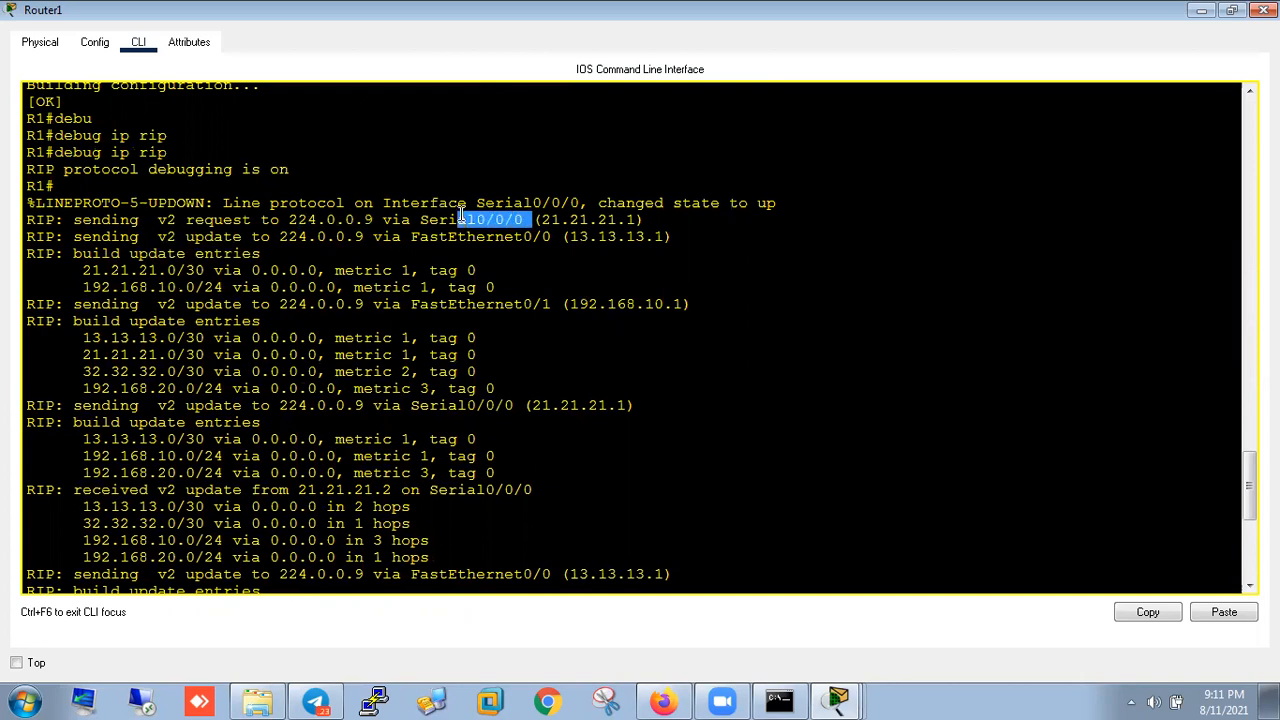
{"action": "left_click", "coordinate": [643, 215]}
{"action": "left_click_drag", "start_coordinate": [643, 219], "coordinate": [543, 228]}
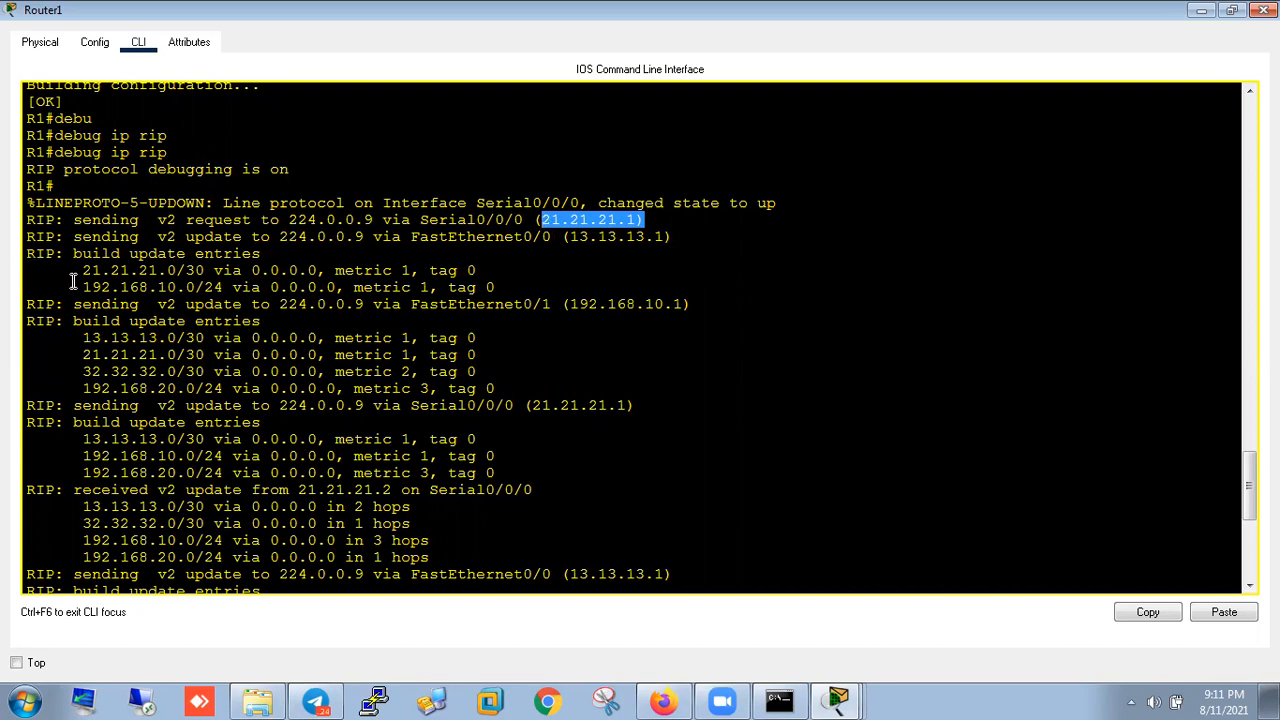
{"action": "left_click_drag", "start_coordinate": [96, 270], "coordinate": [213, 282]}
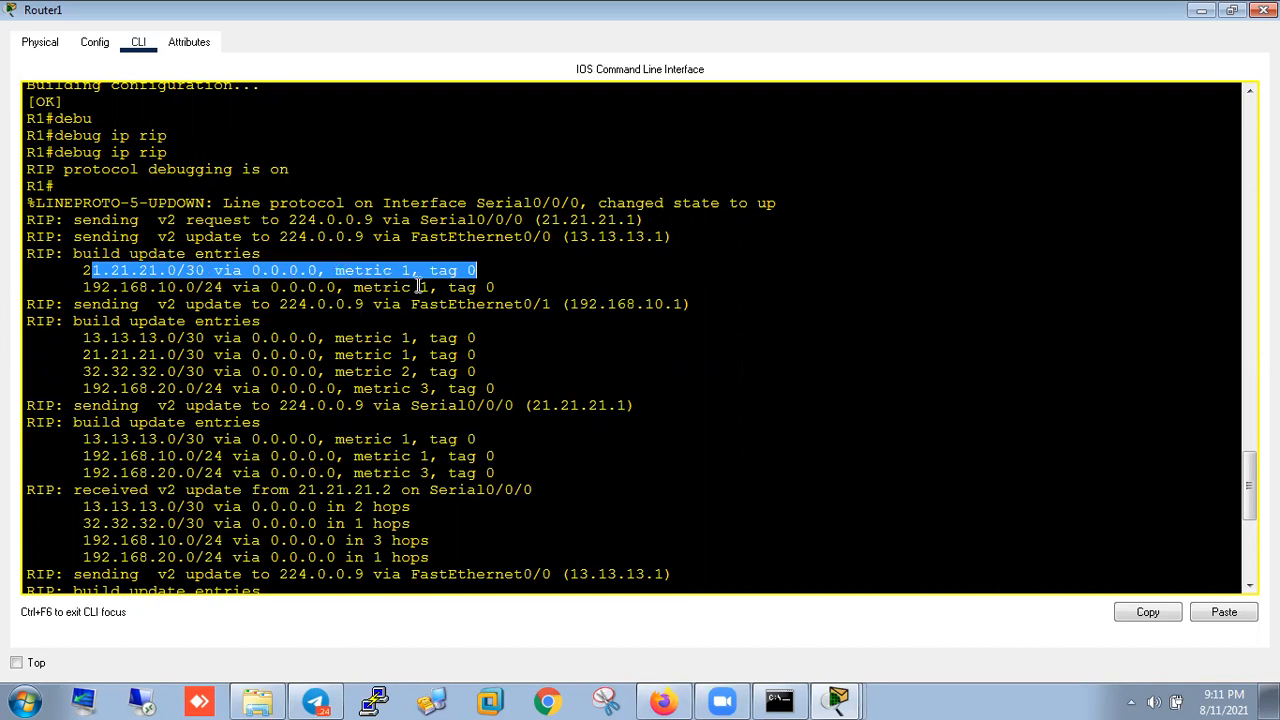
{"action": "left_click", "coordinate": [215, 270]}
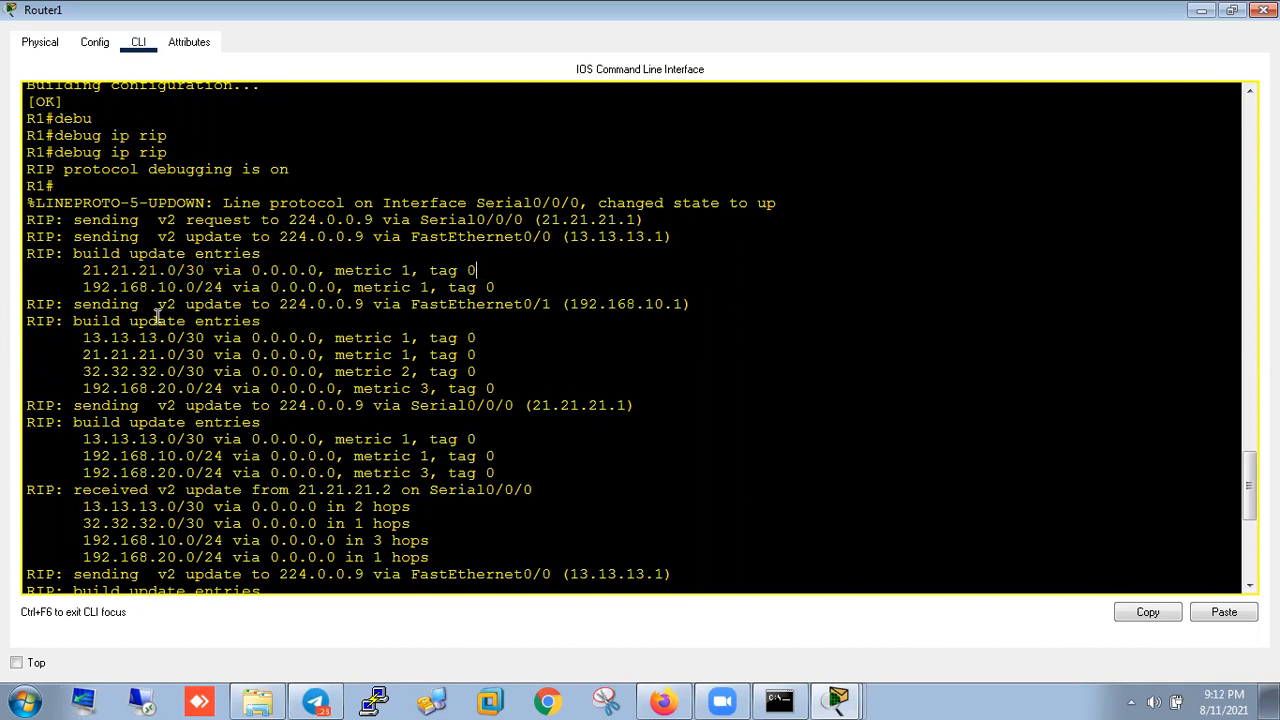
{"action": "left_click_drag", "start_coordinate": [37, 306], "coordinate": [706, 307]}
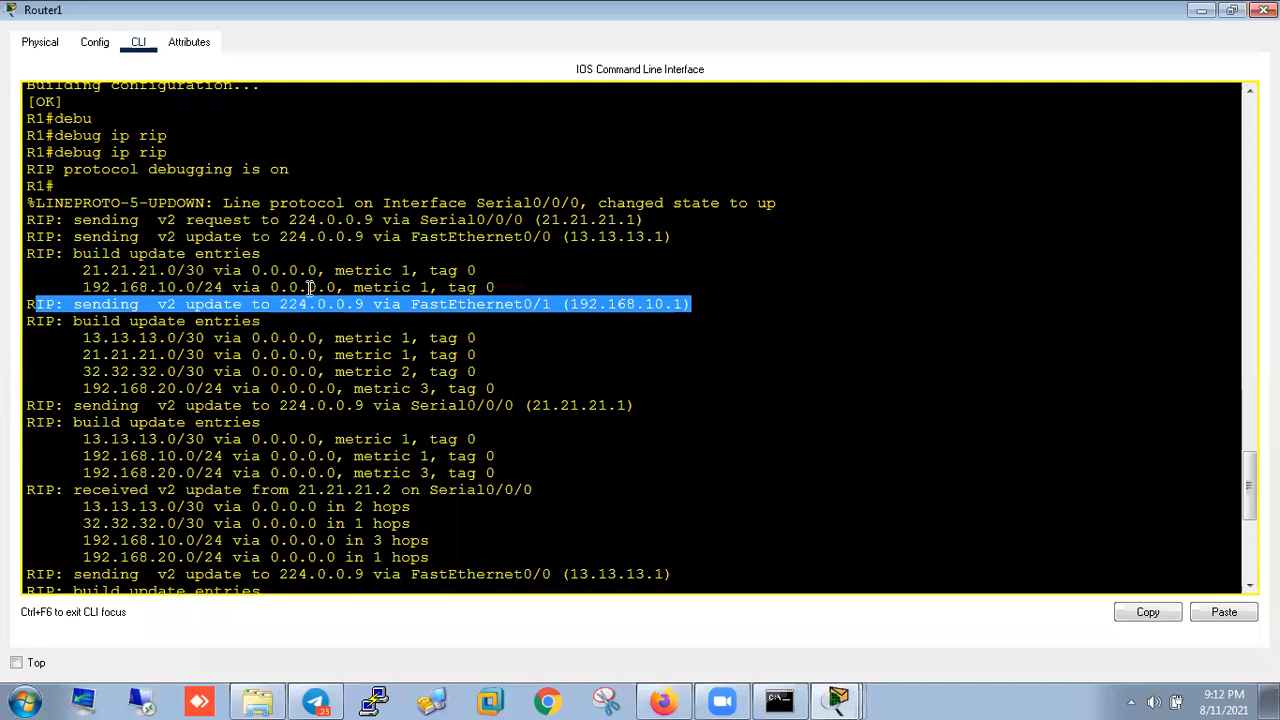
{"action": "left_click", "coordinate": [282, 304]}
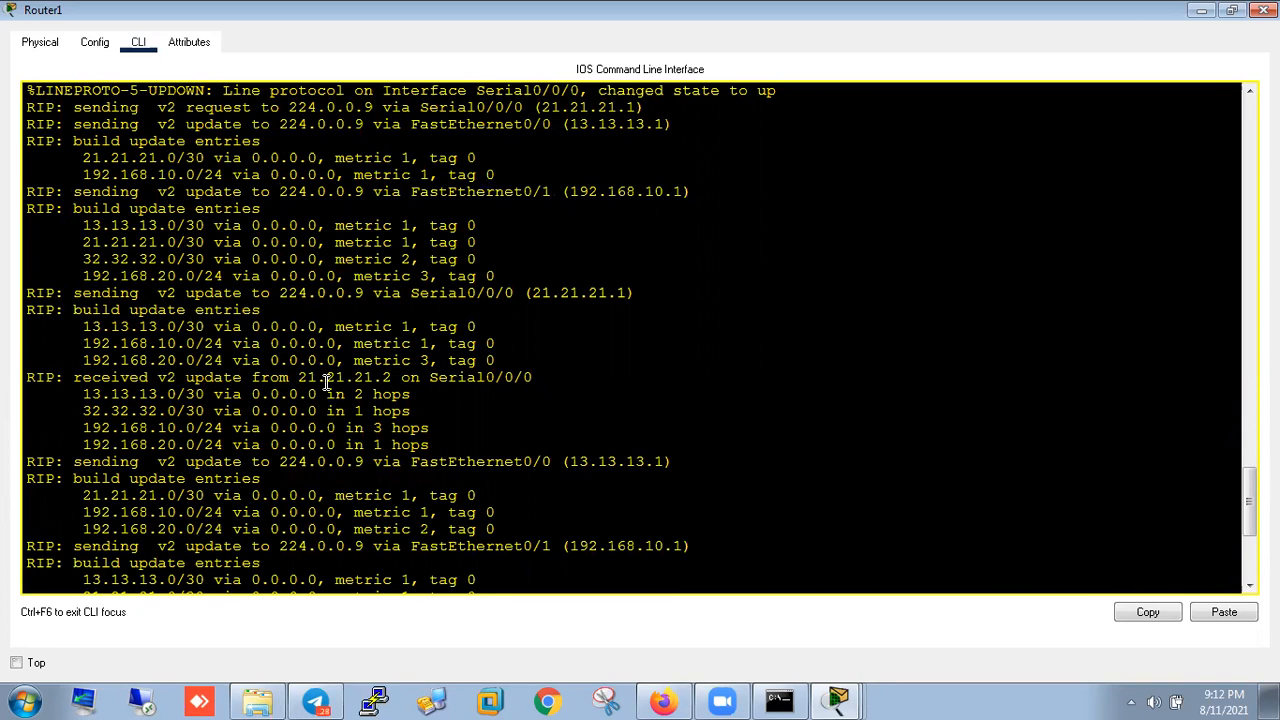
- Examine the RIP update received from 21.21.21.2 on Serial0/0/0, including each advertised network and its hop count
{"action": "left_click_drag", "start_coordinate": [543, 385], "coordinate": [14, 377]}
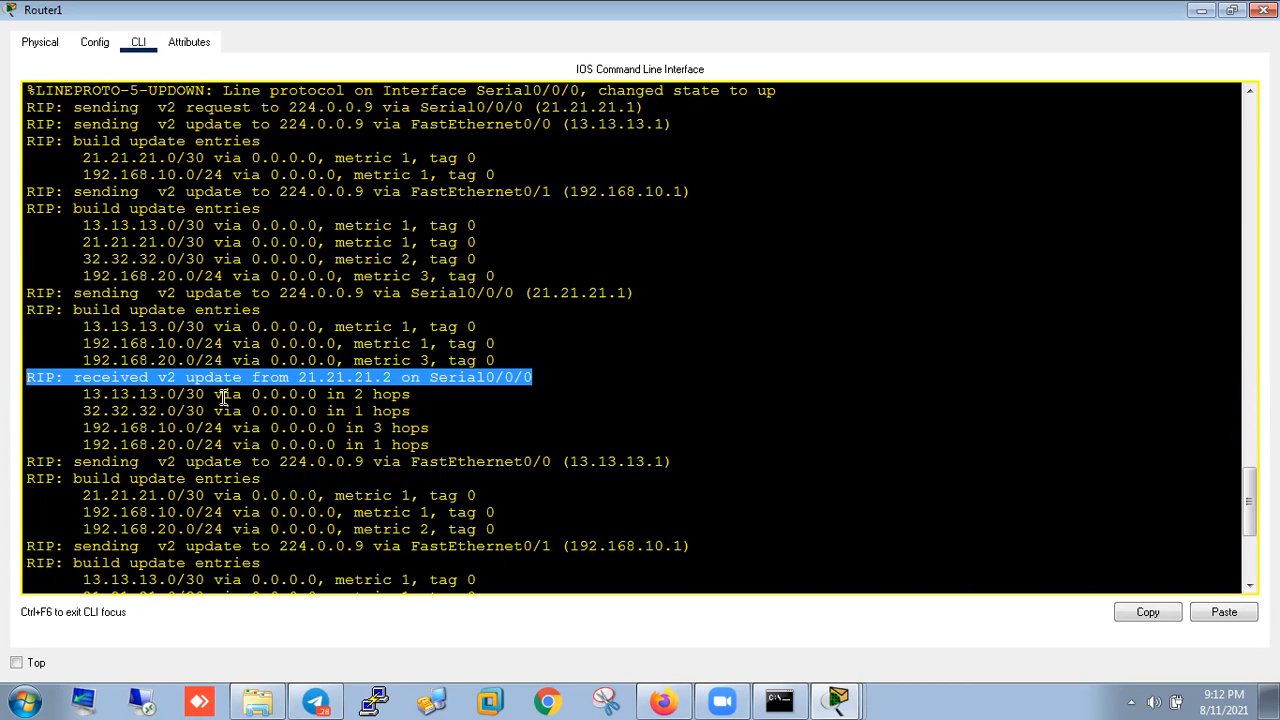
{"action": "left_click_drag", "start_coordinate": [426, 397], "coordinate": [60, 390]}
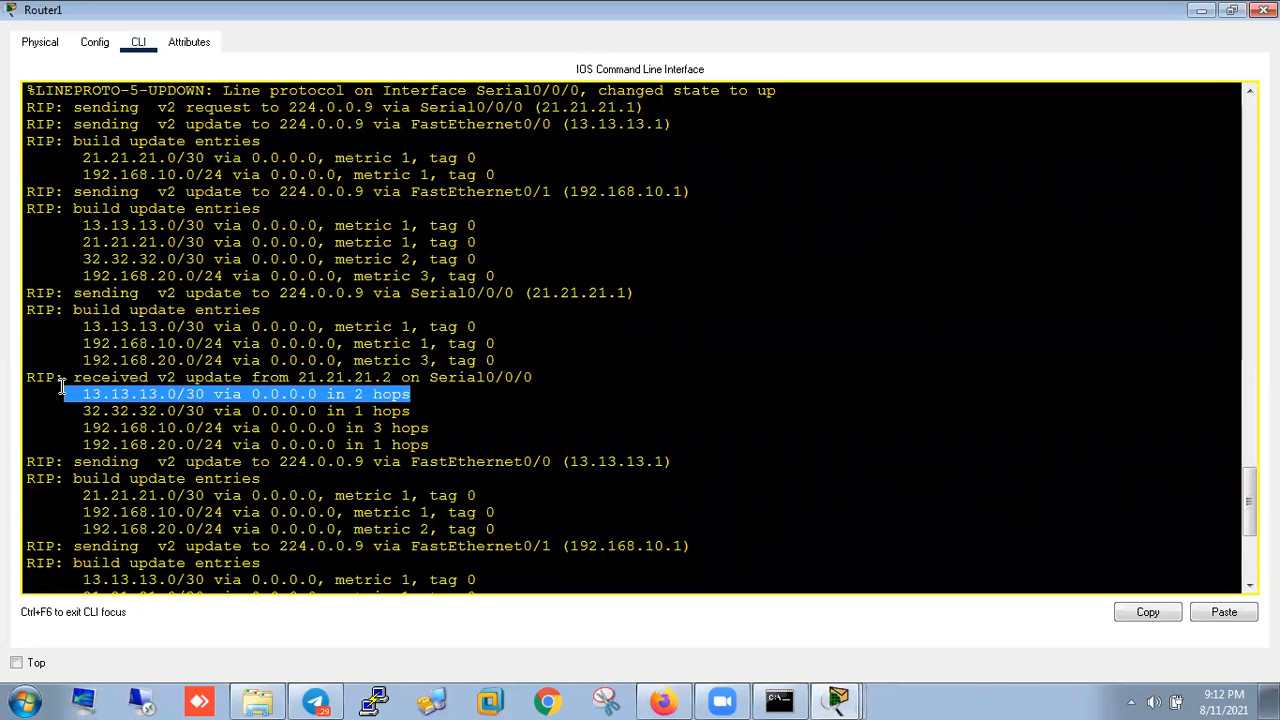
{"action": "left_click_drag", "start_coordinate": [415, 411], "coordinate": [86, 420]}
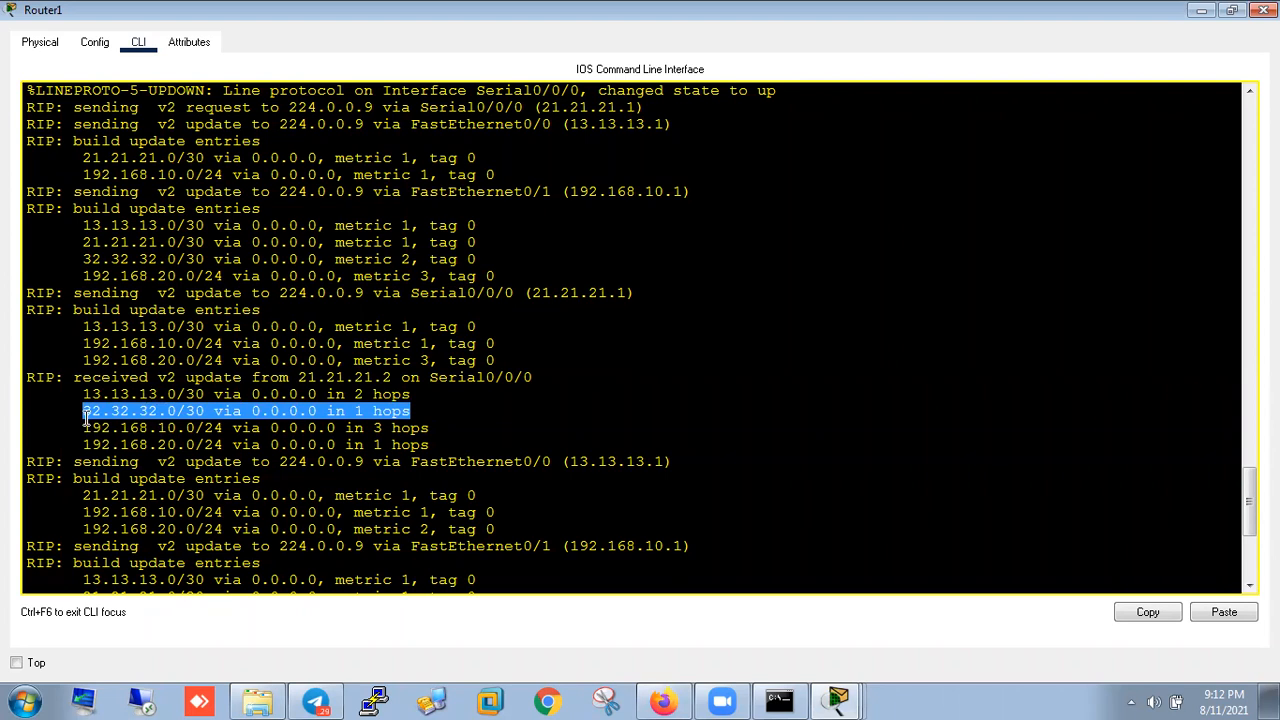
{"action": "left_click_drag", "start_coordinate": [437, 443], "coordinate": [373, 427]}
{"action": "left_click_drag", "start_coordinate": [113, 400], "coordinate": [77, 394]}
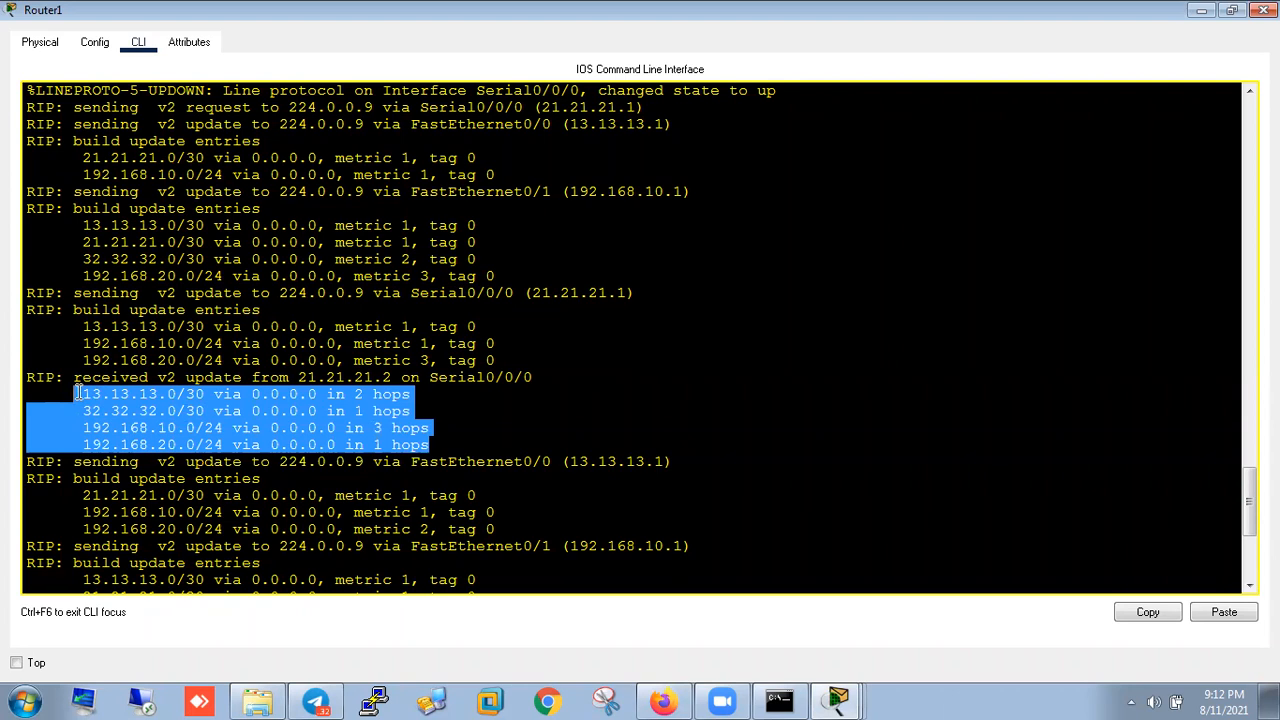
{"action": "type", "text": "u all"}
{"action": "key", "text": "Return"}
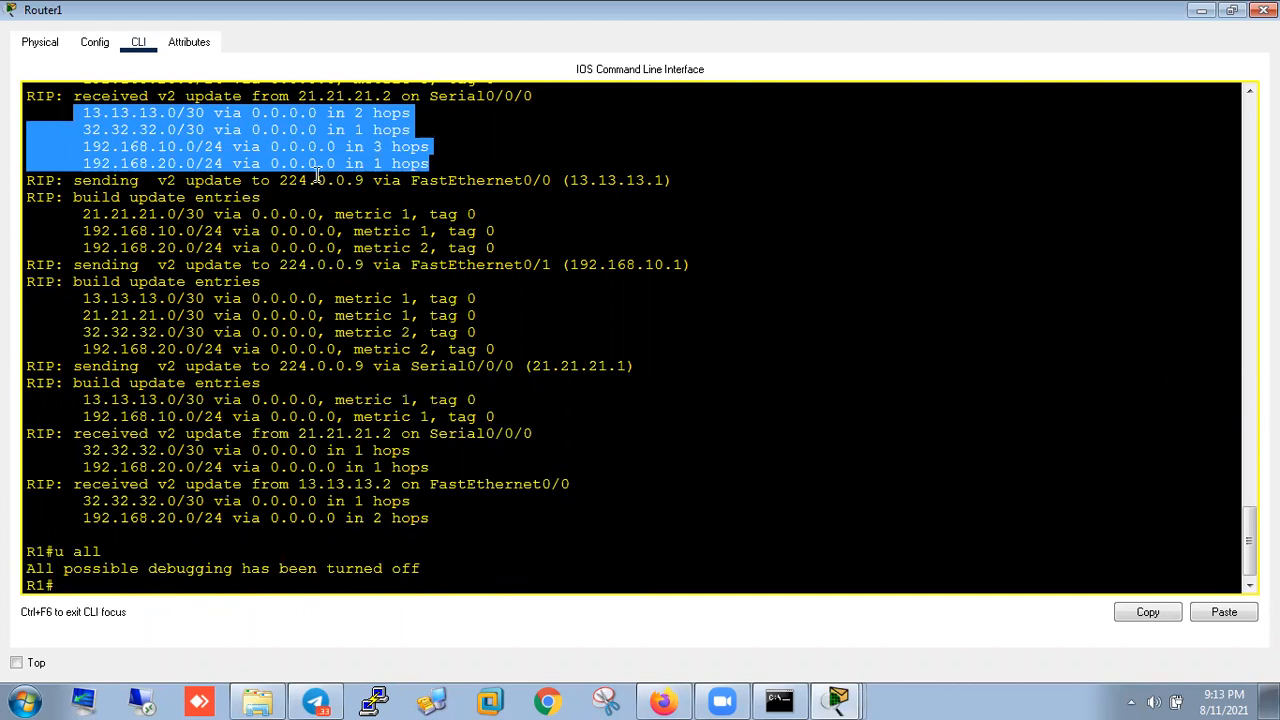
- Examine the 224.0.0.9 destination address of the update sent via FastEthernet0/0, and minimize Router1's window
{"action": "left_click", "coordinate": [289, 180]}
{"action": "left_click_drag", "start_coordinate": [289, 180], "coordinate": [288, 180]}
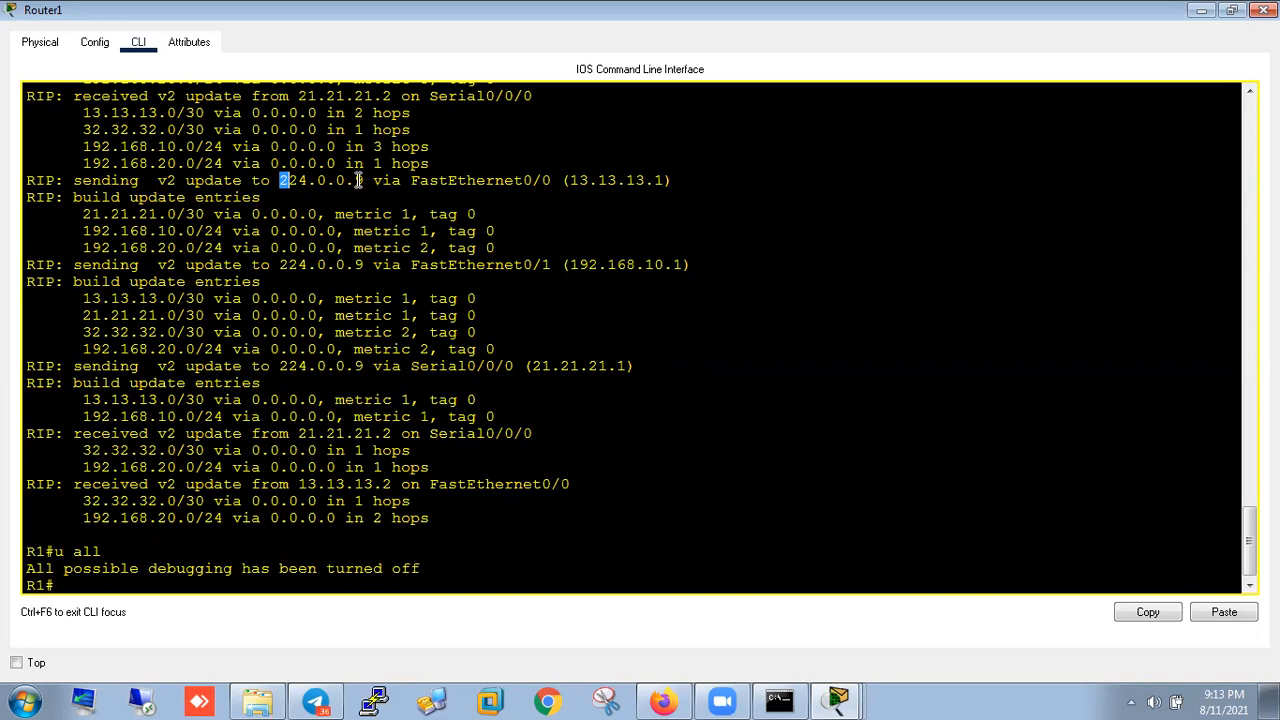
{"action": "left_click", "coordinate": [333, 182]}
{"action": "left_click_drag", "start_coordinate": [372, 182], "coordinate": [284, 181]}
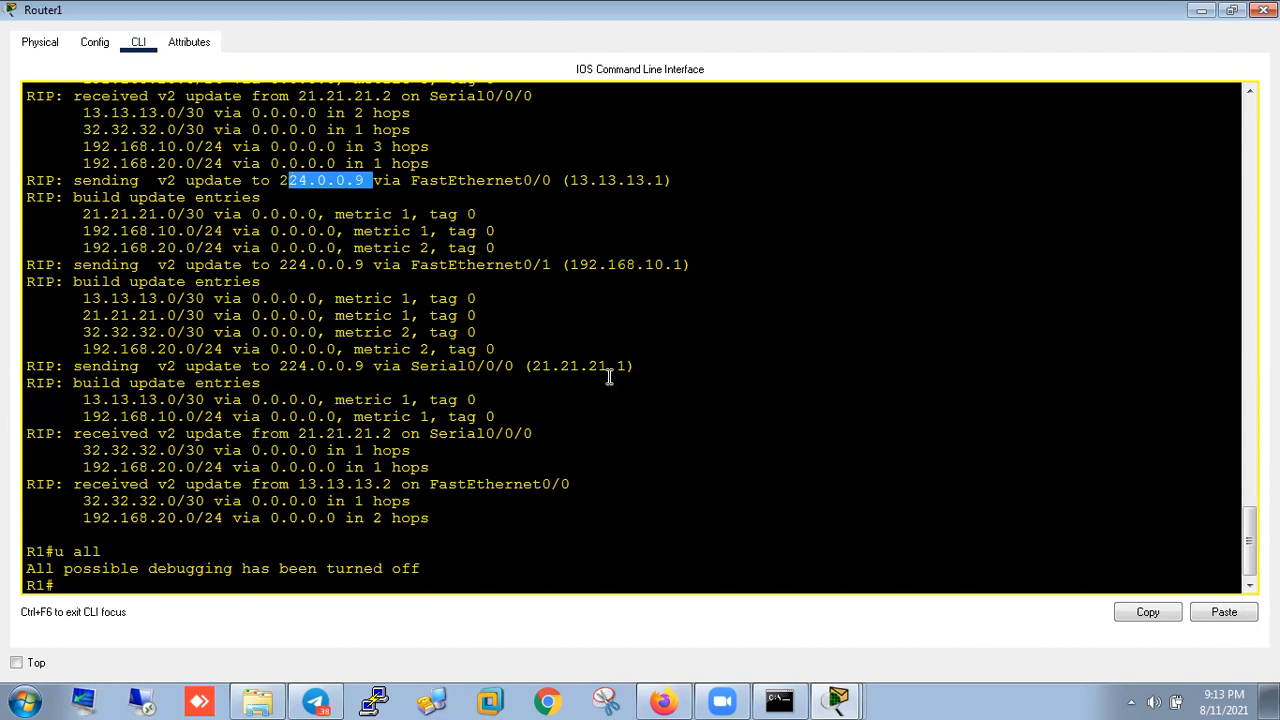
{"action": "left_click", "coordinate": [1194, 11]}
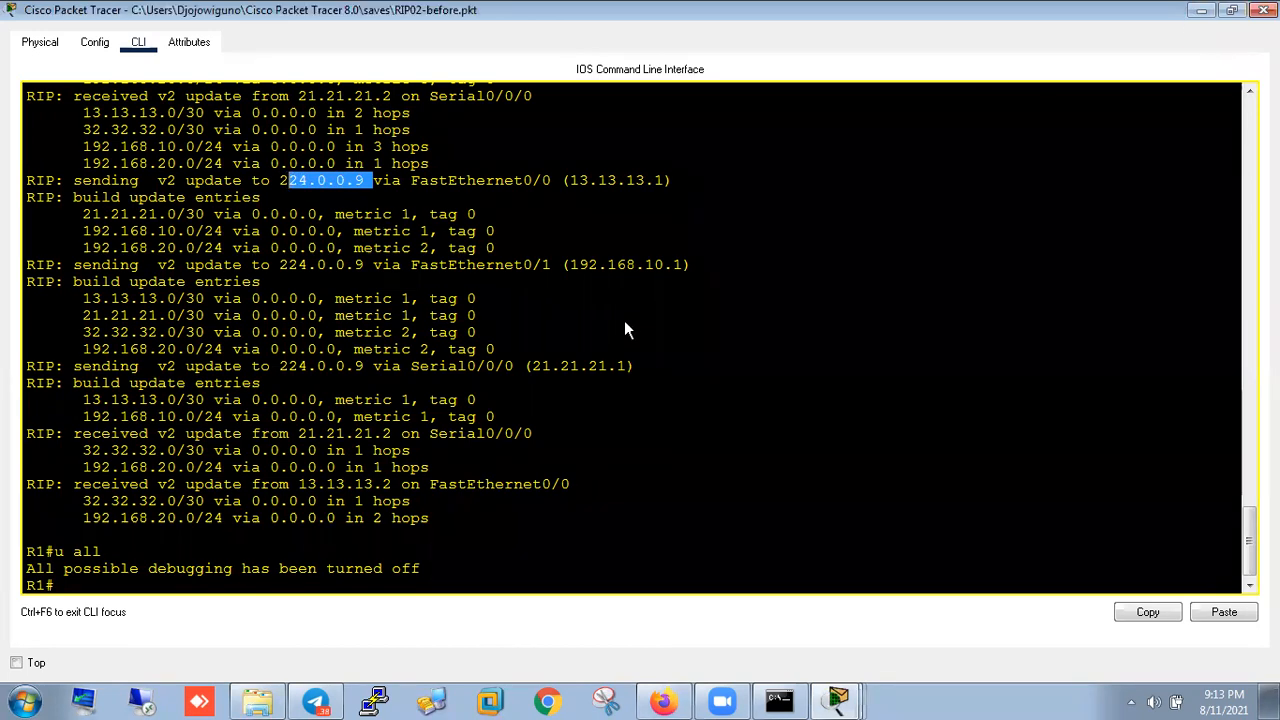